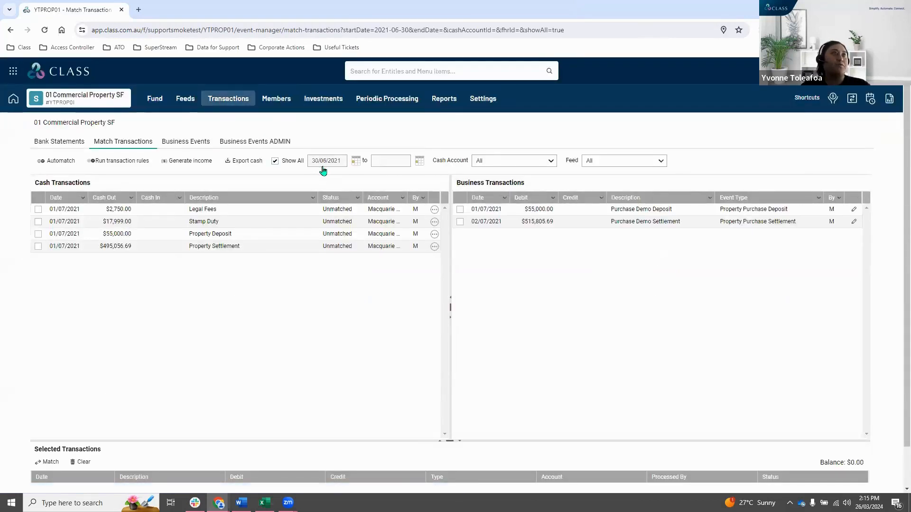
Open a blank Property Purchase Deposit event form to view its fields and close it without saving.
{"action": "mouse_move", "coordinate": [228, 99]}
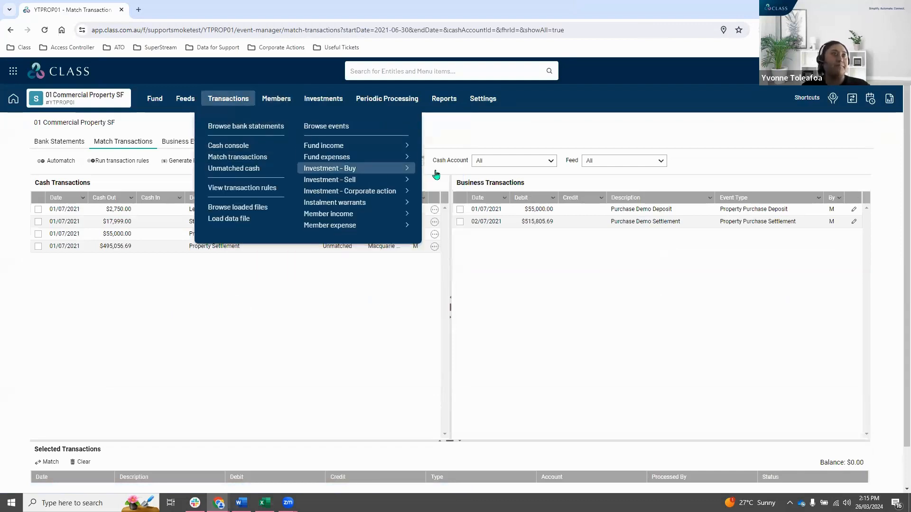
{"action": "mouse_move", "coordinate": [380, 170]}
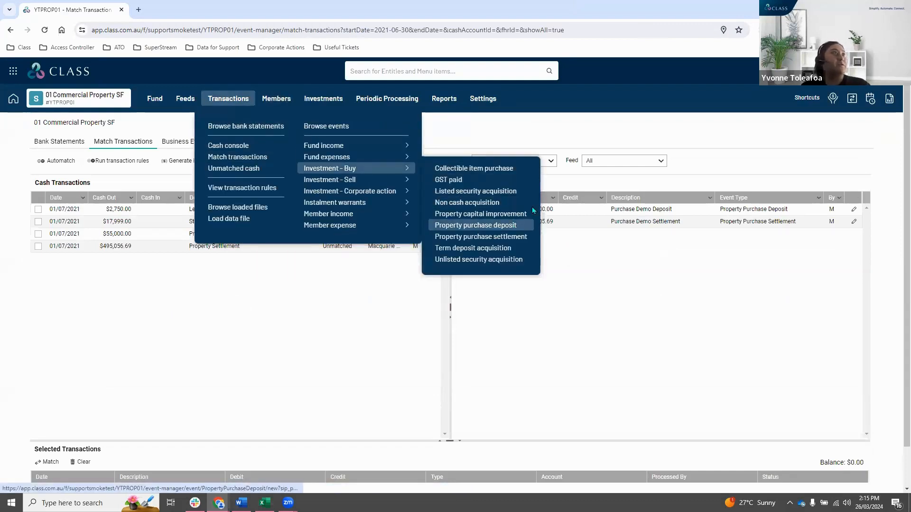
{"action": "left_click", "coordinate": [476, 225]}
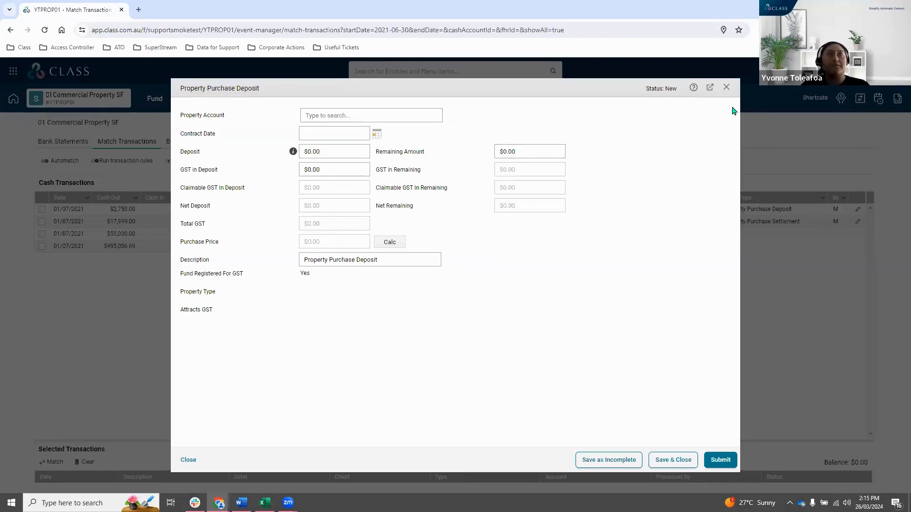
{"action": "left_click", "coordinate": [726, 87]}
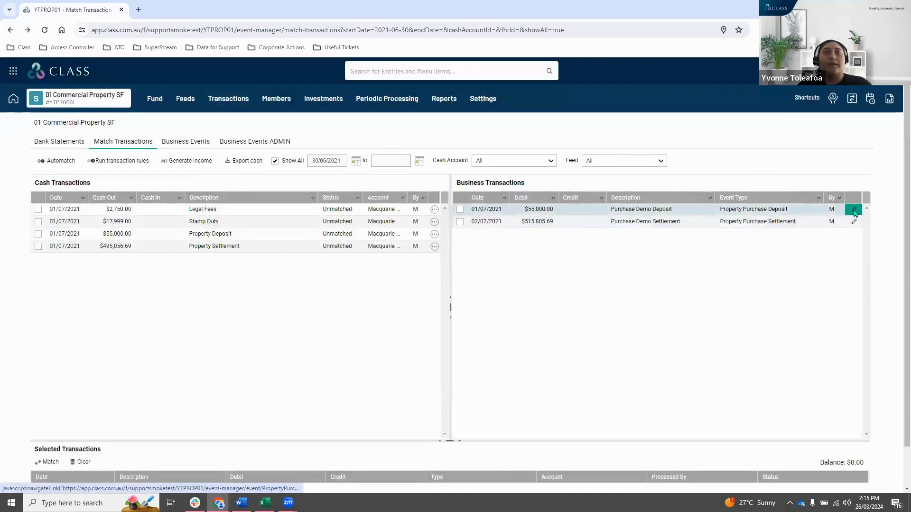
Open the Purchase Demo Deposit event for editing and check its contract date, deposit and GST in deposit.
{"action": "left_click", "coordinate": [854, 210]}
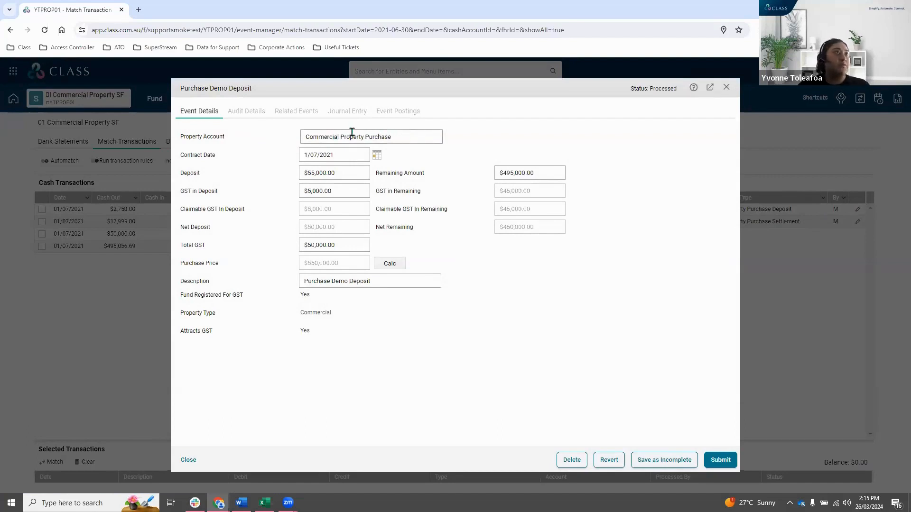
{"action": "left_click", "coordinate": [336, 155]}
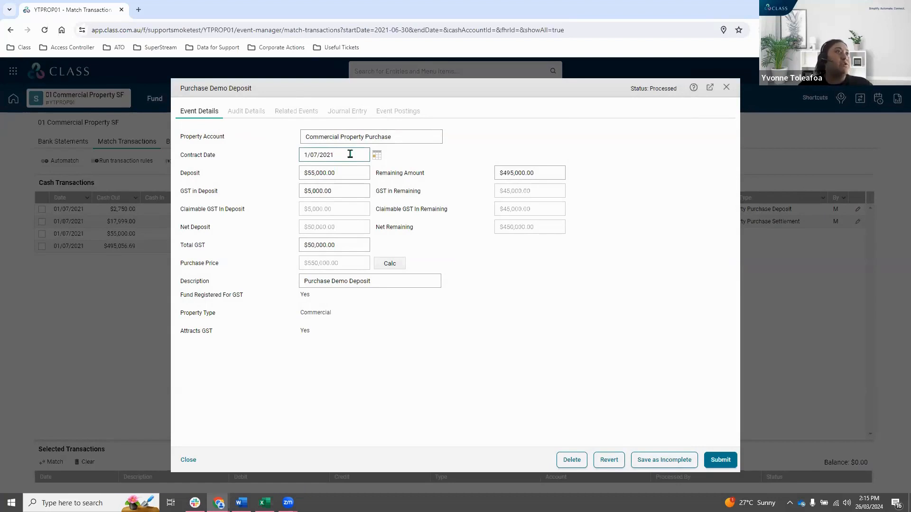
{"action": "left_click", "coordinate": [353, 173]}
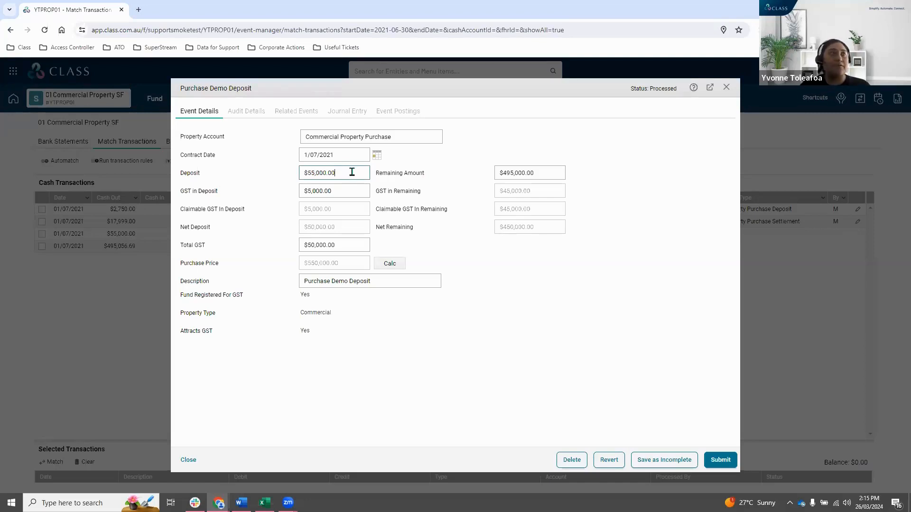
{"action": "key", "text": "ctrl+a"}
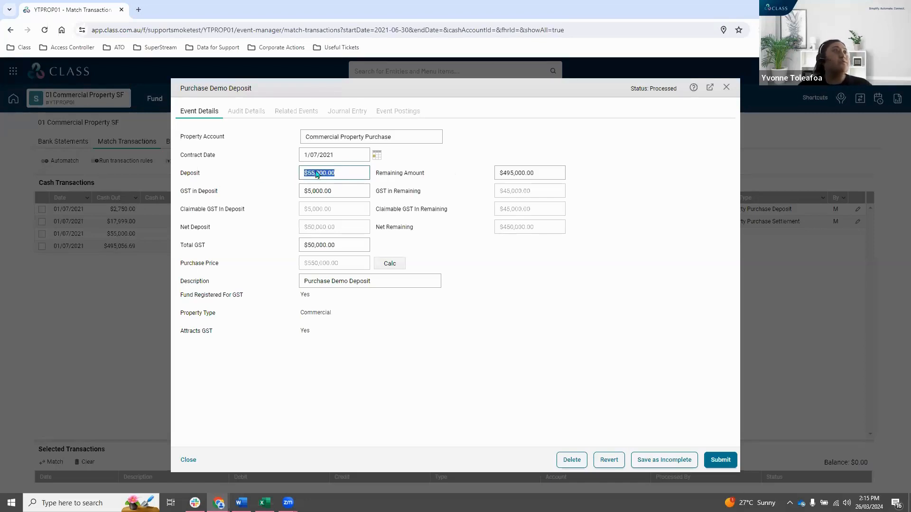
{"action": "left_click", "coordinate": [344, 189]}
{"action": "key", "text": "ctrl+a"}
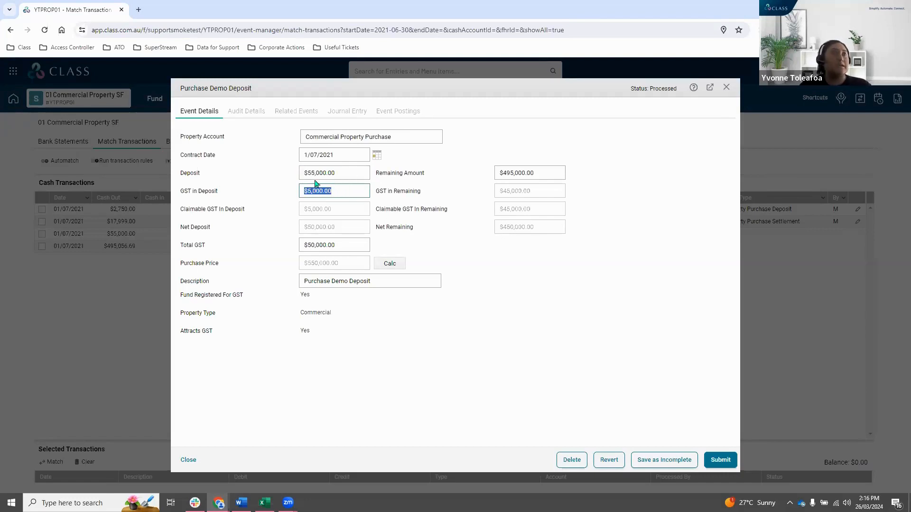
Check the deposit event's remaining amount, GST in remaining and total GST.
{"action": "left_click", "coordinate": [517, 174]}
{"action": "key", "text": "ctrl+a"}
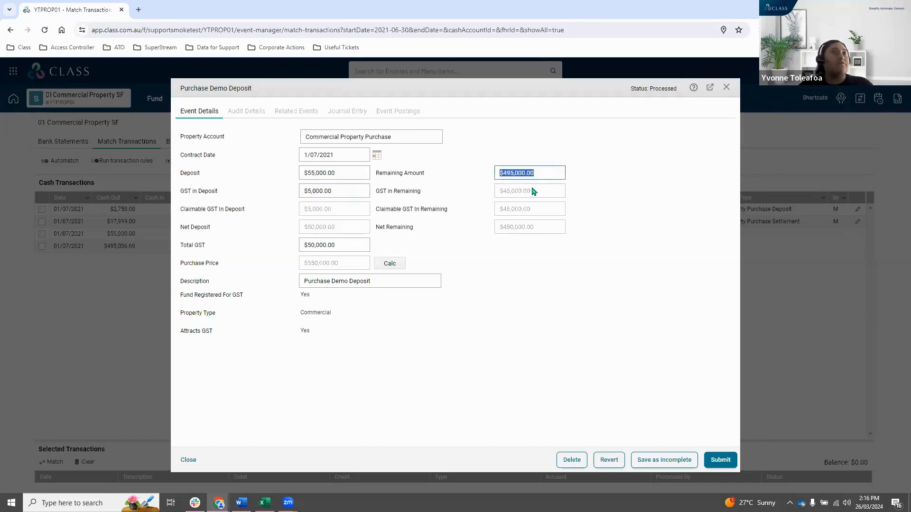
{"action": "left_click", "coordinate": [540, 196]}
{"action": "key", "text": "ctrl+a"}
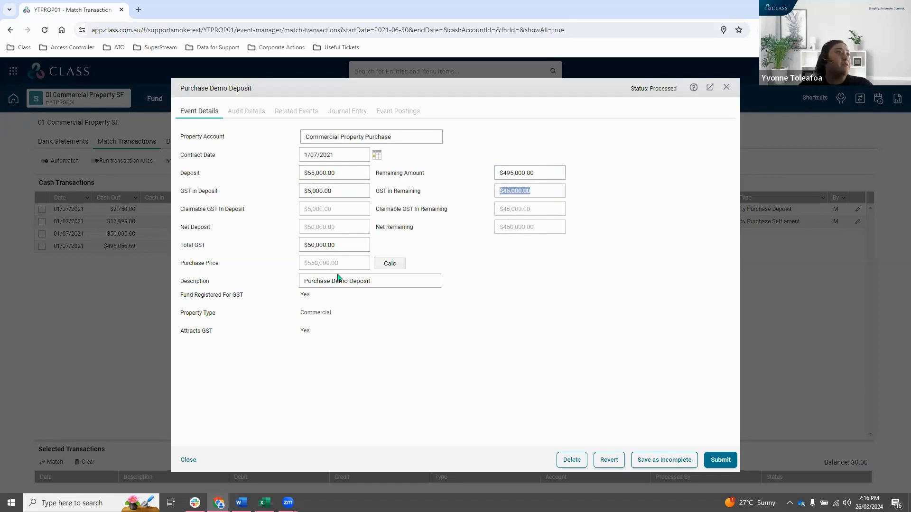
{"action": "left_click", "coordinate": [345, 245]}
{"action": "key", "text": "ctrl+a"}
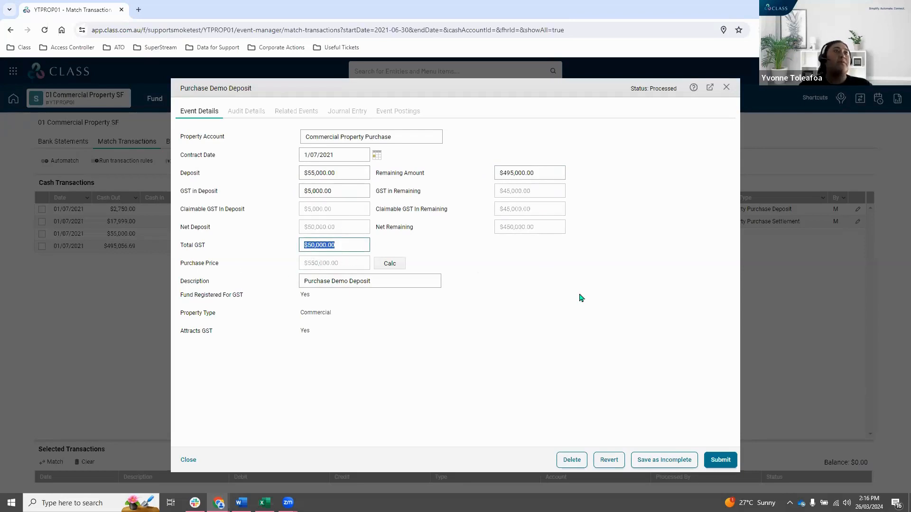
{"action": "left_click", "coordinate": [607, 310]}
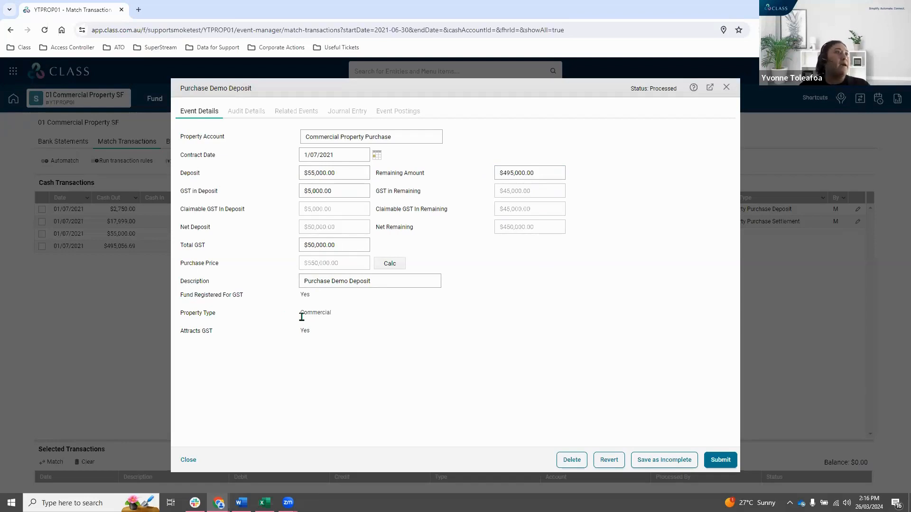
Check the property type and GST status, submit the Purchase Demo Deposit event and close it.
{"action": "left_click_drag", "start_coordinate": [342, 317], "coordinate": [293, 330]}
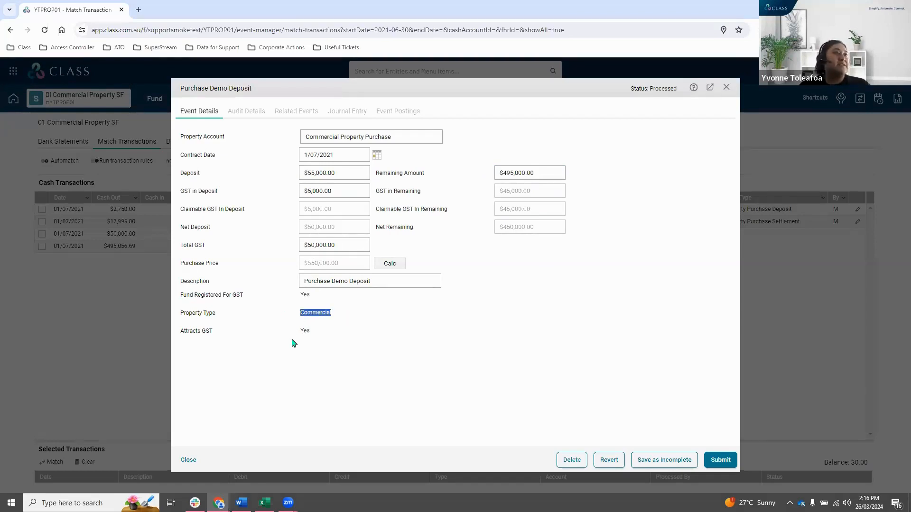
{"action": "triple_click", "coordinate": [349, 341]}
{"action": "left_click", "coordinate": [577, 332]}
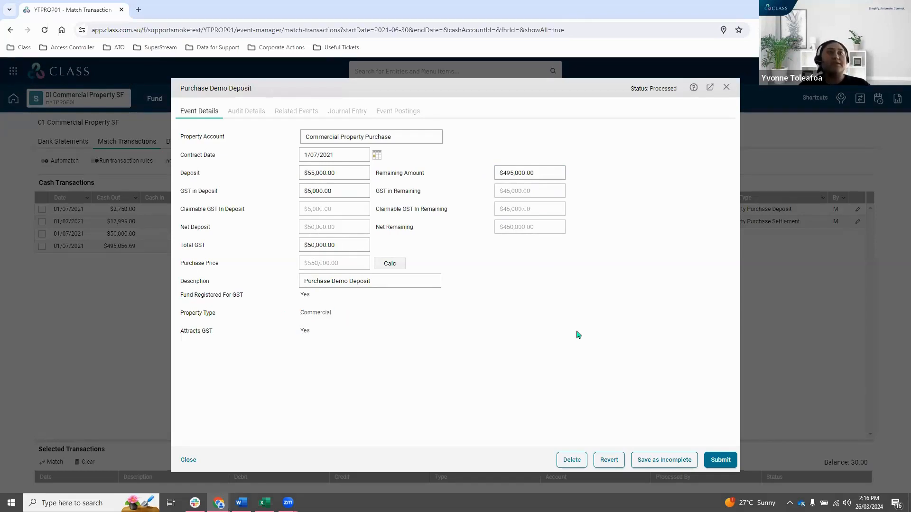
{"action": "left_click", "coordinate": [720, 460]}
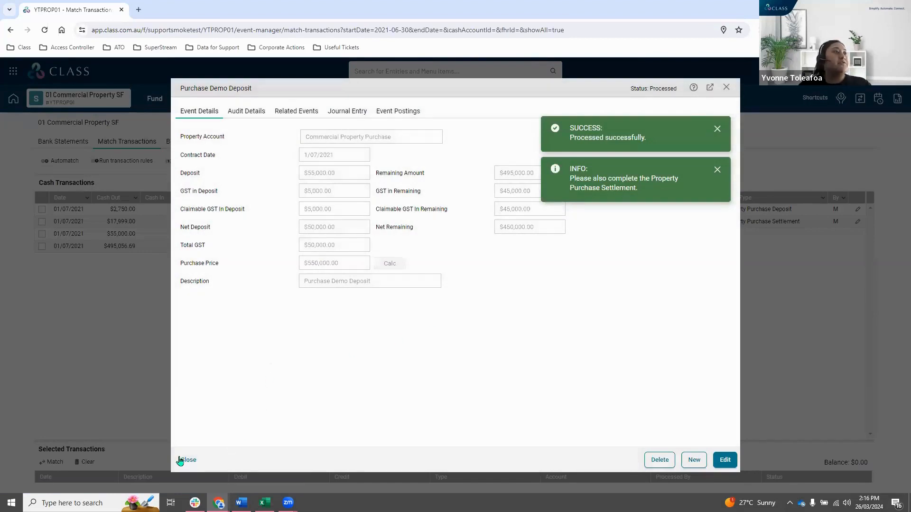
{"action": "left_click", "coordinate": [185, 460]}
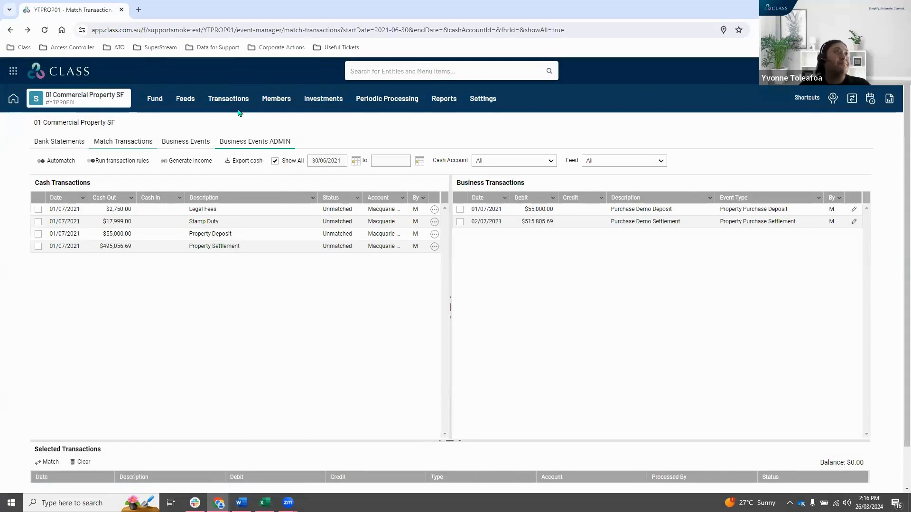
Start a new Property Purchase Settlement event for the Commercial Property Purchase account.
{"action": "left_click", "coordinate": [228, 99]}
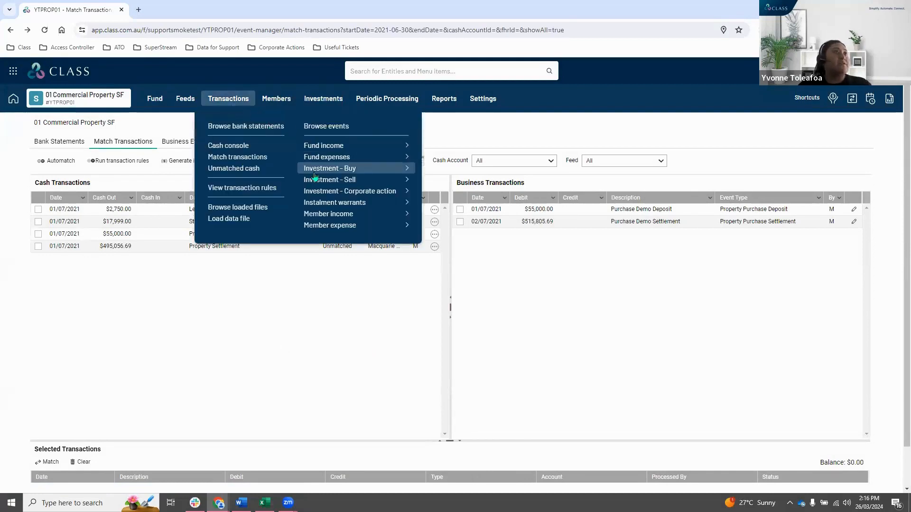
{"action": "mouse_move", "coordinate": [400, 170]}
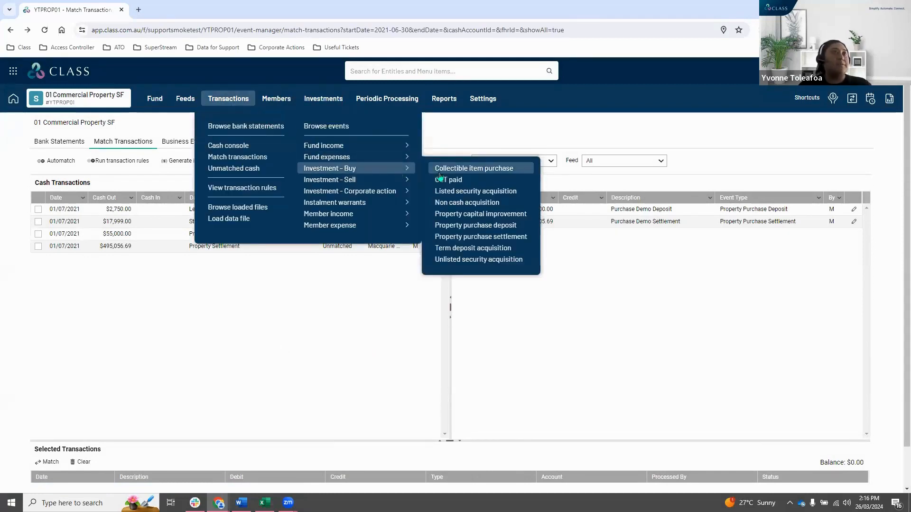
{"action": "left_click", "coordinate": [488, 237]}
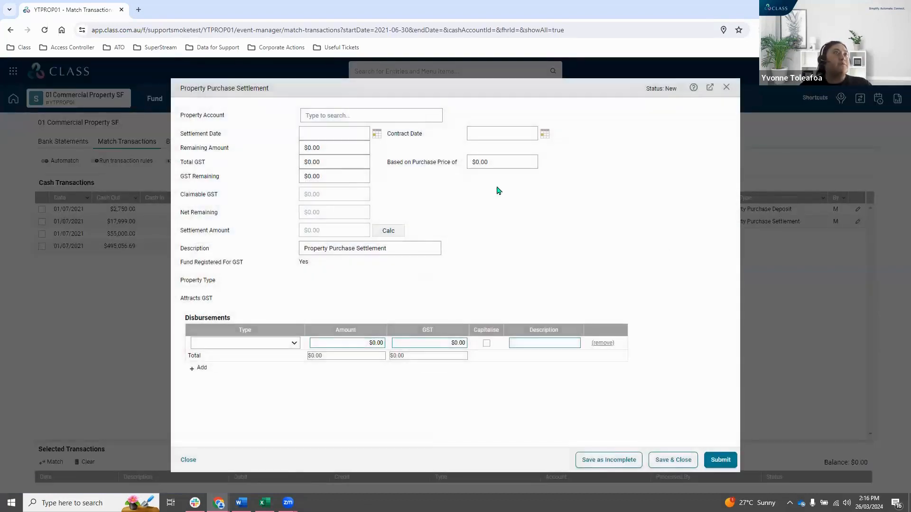
{"action": "left_click", "coordinate": [386, 117]}
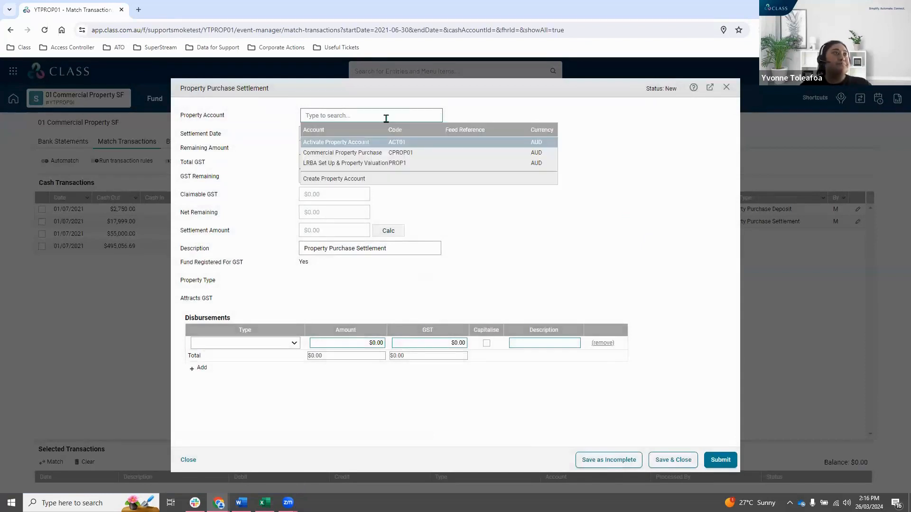
{"action": "left_click", "coordinate": [396, 152]}
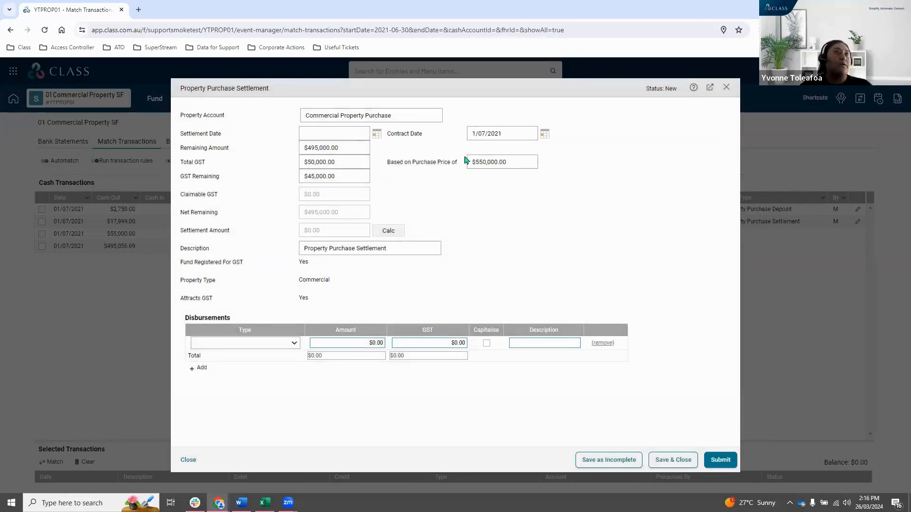
Examine the prefilled remaining amount in the new settlement event and close the form without saving.
{"action": "left_click", "coordinate": [338, 149]}
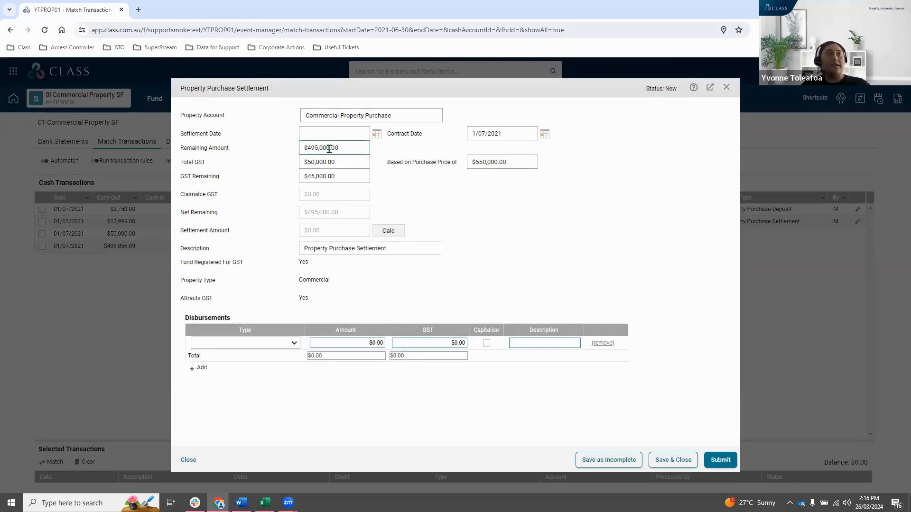
{"action": "left_click_drag", "start_coordinate": [318, 149], "coordinate": [352, 147]}
{"action": "left_click", "coordinate": [322, 147]}
{"action": "left_click", "coordinate": [334, 146]}
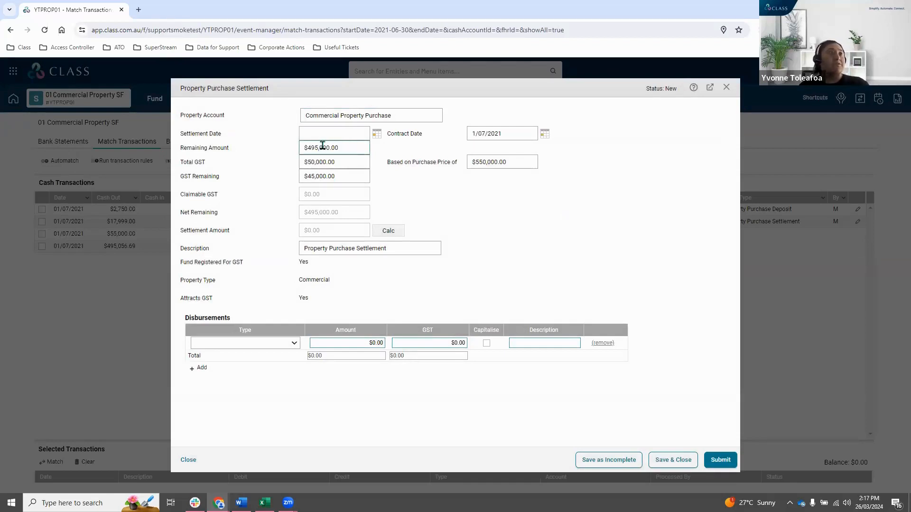
{"action": "triple_click", "coordinate": [326, 146]}
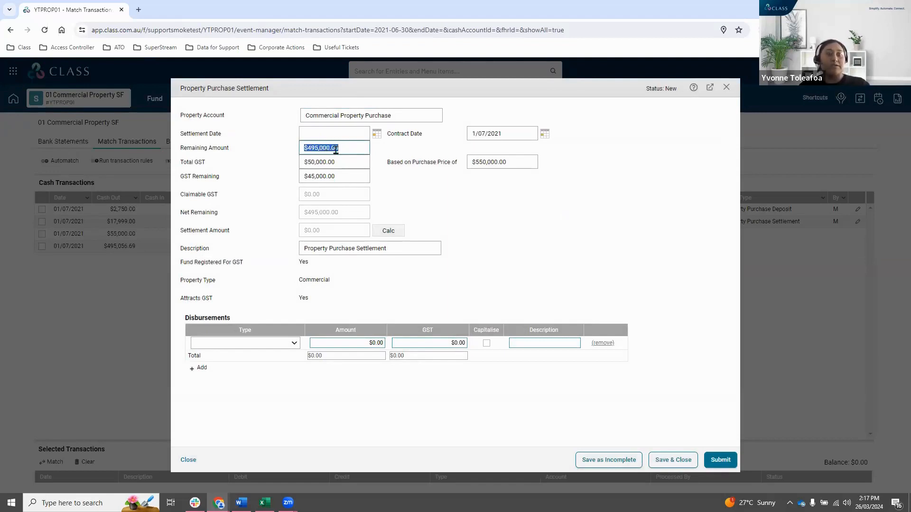
{"action": "left_click", "coordinate": [361, 148]}
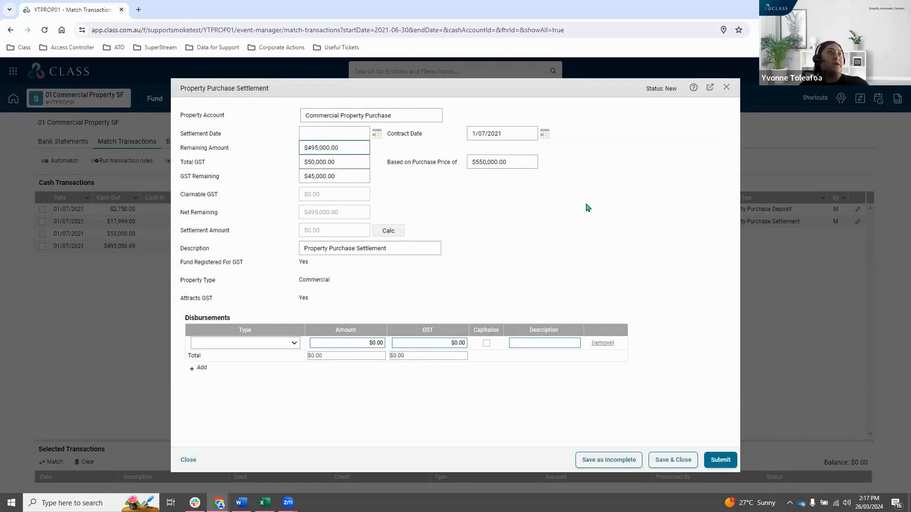
{"action": "left_click", "coordinate": [588, 207]}
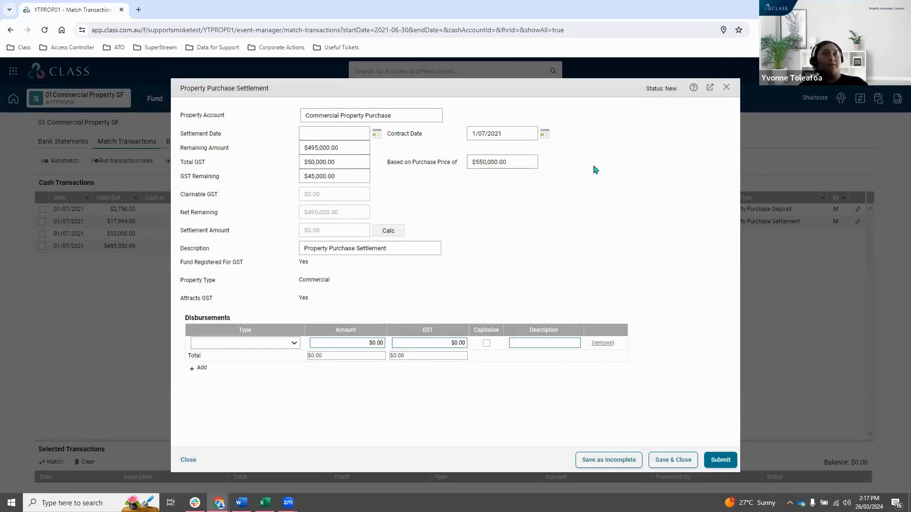
{"action": "left_click", "coordinate": [727, 88]}
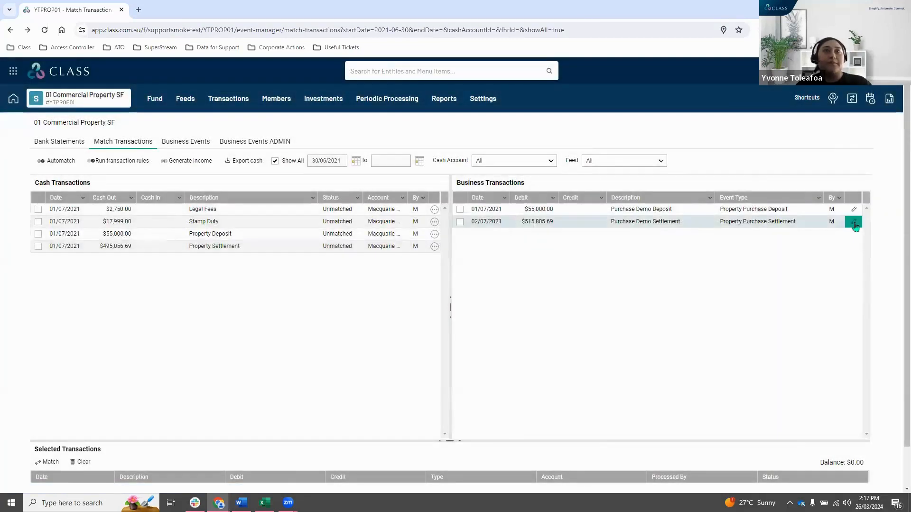
Open the existing Purchase Demo Settlement event and check its contract date, settlement date and GST amounts.
{"action": "left_click", "coordinate": [854, 223]}
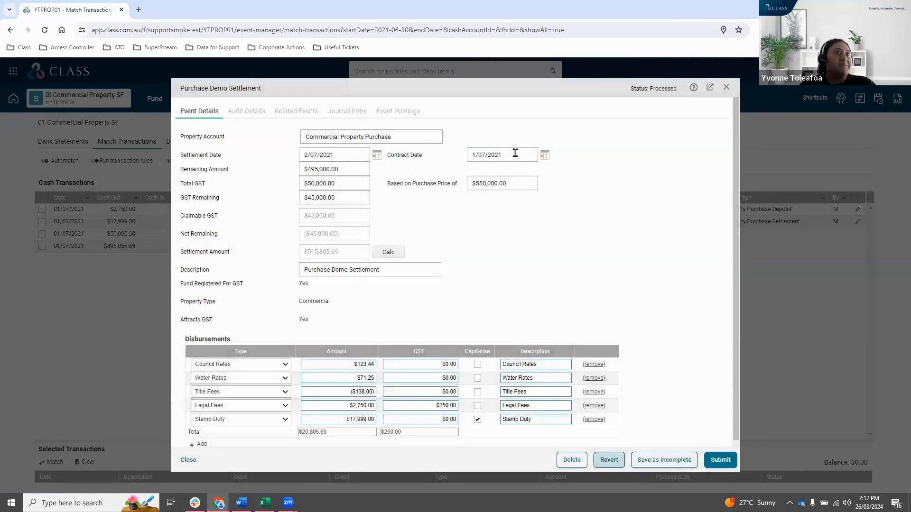
{"action": "left_click_drag", "start_coordinate": [514, 155], "coordinate": [452, 155]}
{"action": "left_click_drag", "start_coordinate": [355, 170], "coordinate": [311, 152]}
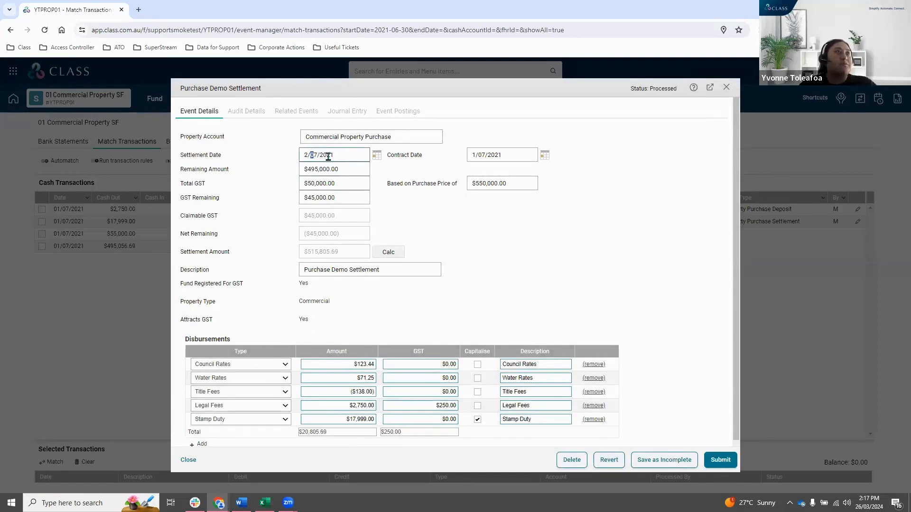
{"action": "left_click", "coordinate": [354, 155]}
{"action": "left_click", "coordinate": [337, 186]}
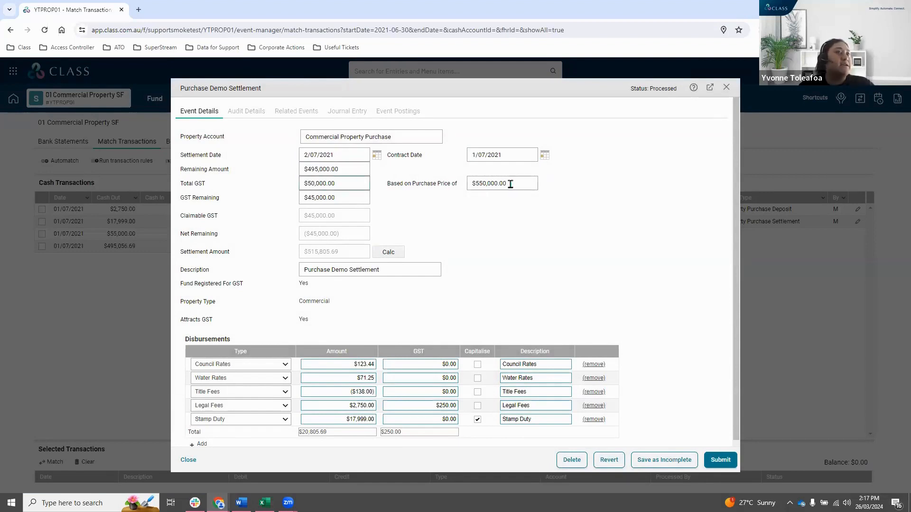
{"action": "left_click_drag", "start_coordinate": [350, 200], "coordinate": [261, 187]}
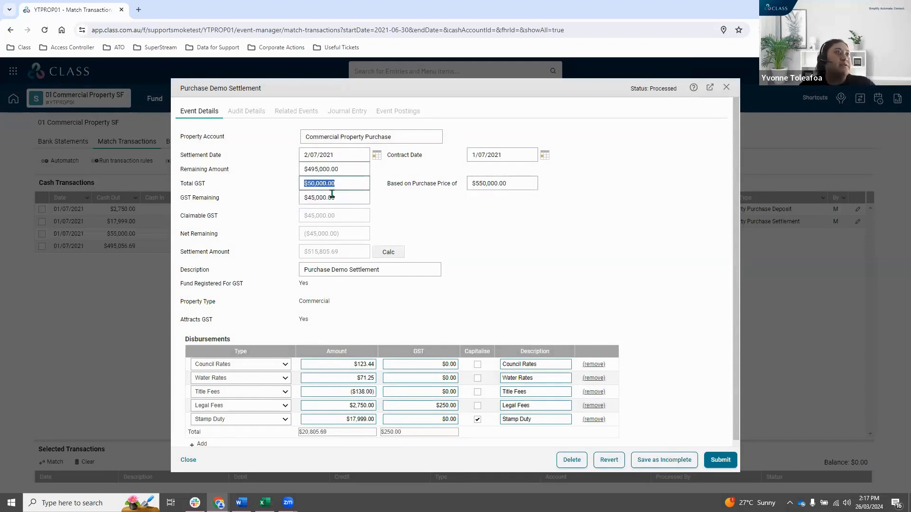
{"action": "left_click", "coordinate": [521, 242]}
Review the disbursement types available for the Stamp Duty line of the settlement, keeping the current selection.
{"action": "scroll", "coordinate": [666, 231], "scroll_direction": "down", "scroll_amount": 1}
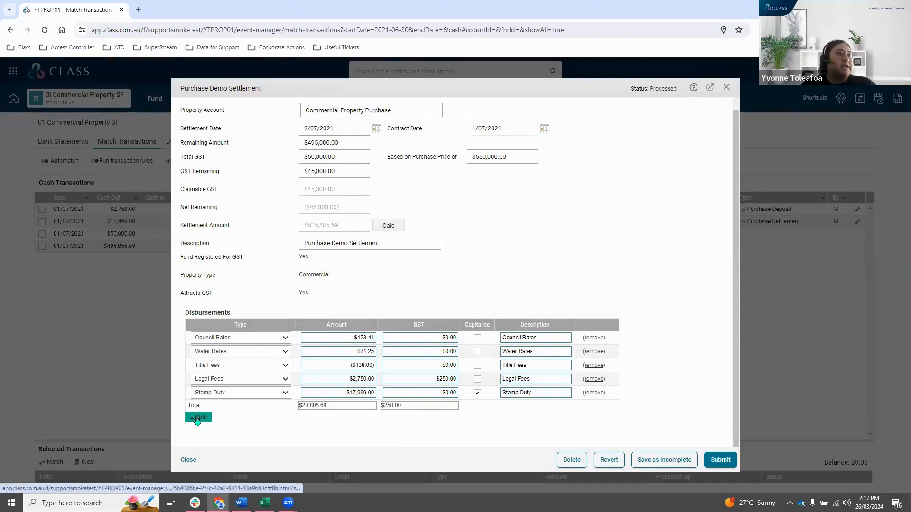
{"action": "left_click", "coordinate": [213, 394]}
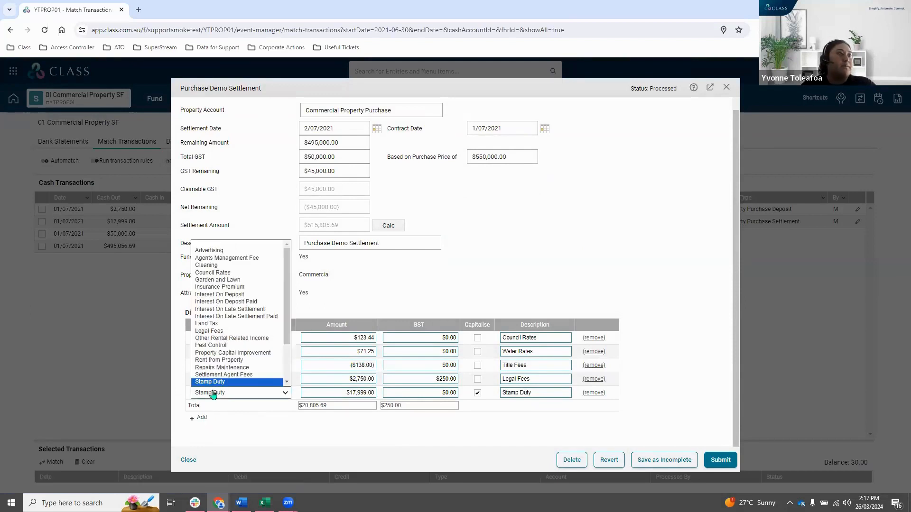
{"action": "key", "text": "Escape"}
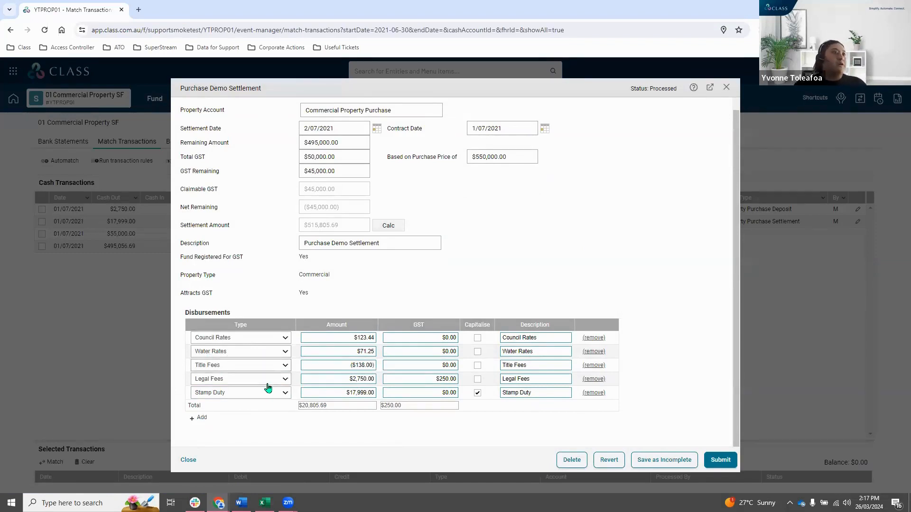
Review the disbursement and settlement amounts of the Purchase Demo Settlement event, then submit the event and close it.
{"action": "left_click_drag", "start_coordinate": [325, 368], "coordinate": [378, 366]}
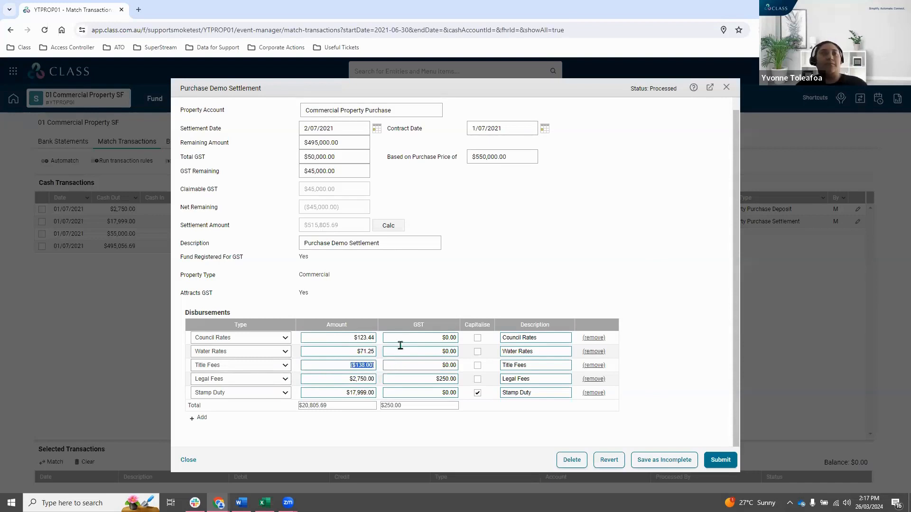
{"action": "left_click", "coordinate": [705, 278]}
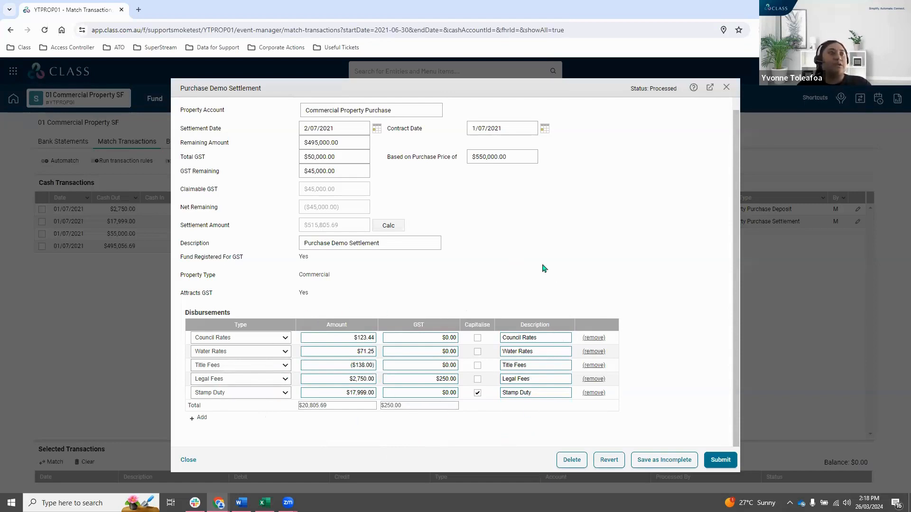
{"action": "scroll", "coordinate": [552, 269], "scroll_direction": "up", "scroll_amount": 1}
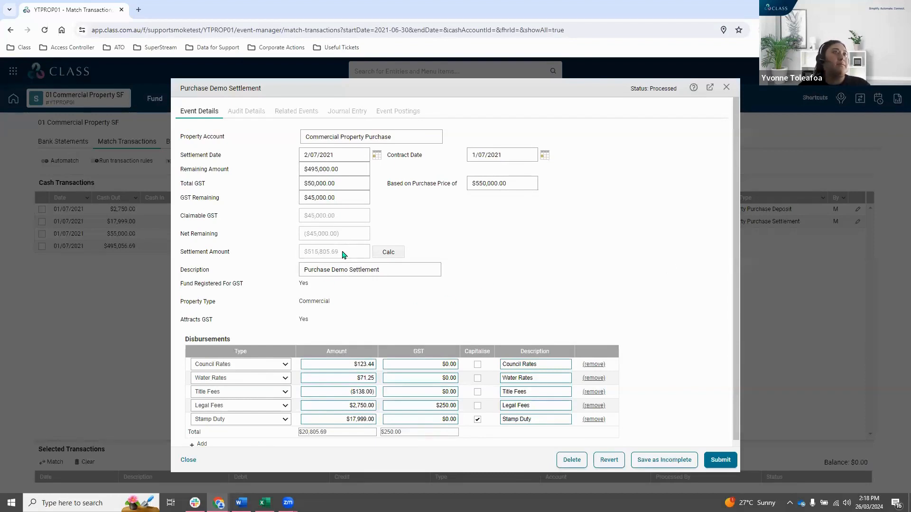
{"action": "scroll", "coordinate": [604, 291], "scroll_direction": "down", "scroll_amount": 1}
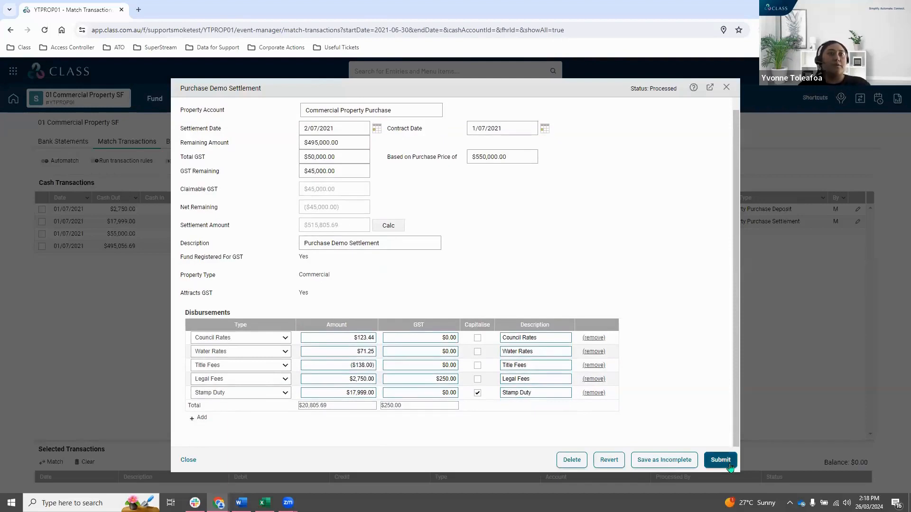
{"action": "left_click", "coordinate": [729, 465]}
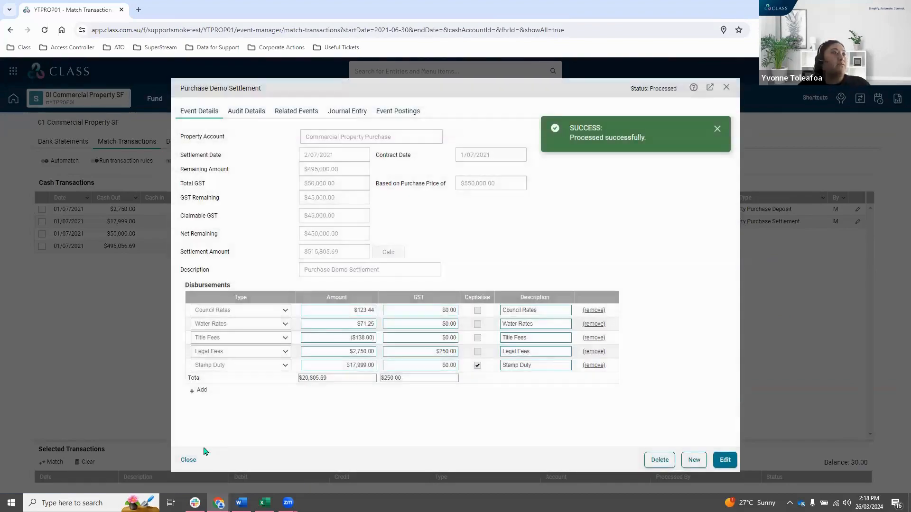
{"action": "left_click", "coordinate": [188, 460]}
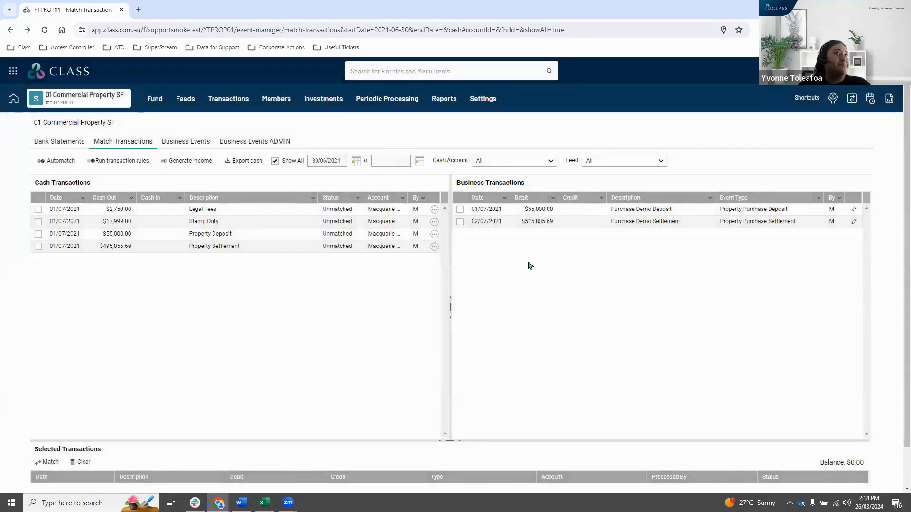
Match the Purchase Demo Deposit business transaction with the $55,000.00 Property Deposit cash transaction.
{"action": "left_click", "coordinate": [537, 208]}
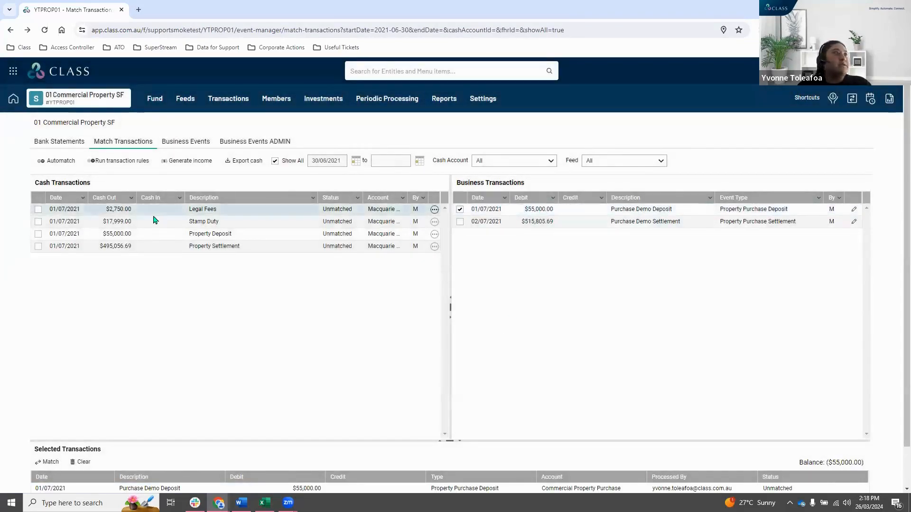
{"action": "left_click", "coordinate": [167, 238]}
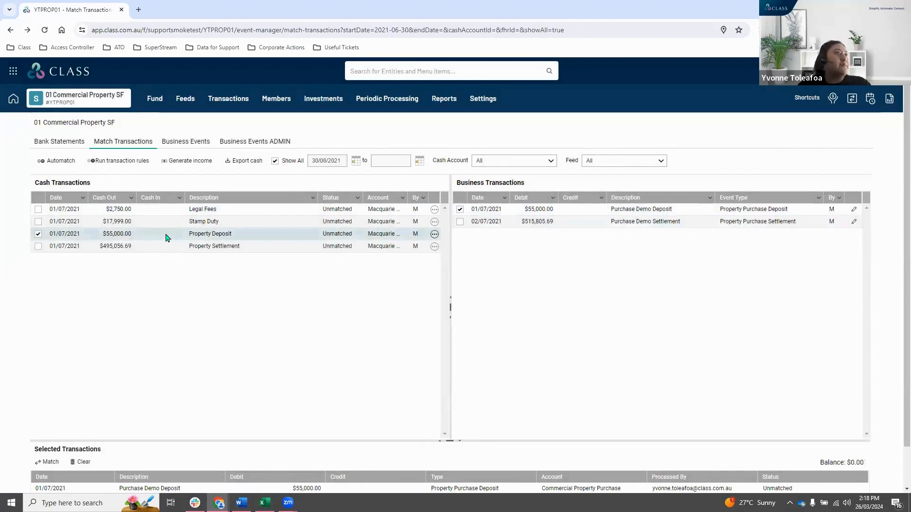
{"action": "left_click", "coordinate": [43, 465]}
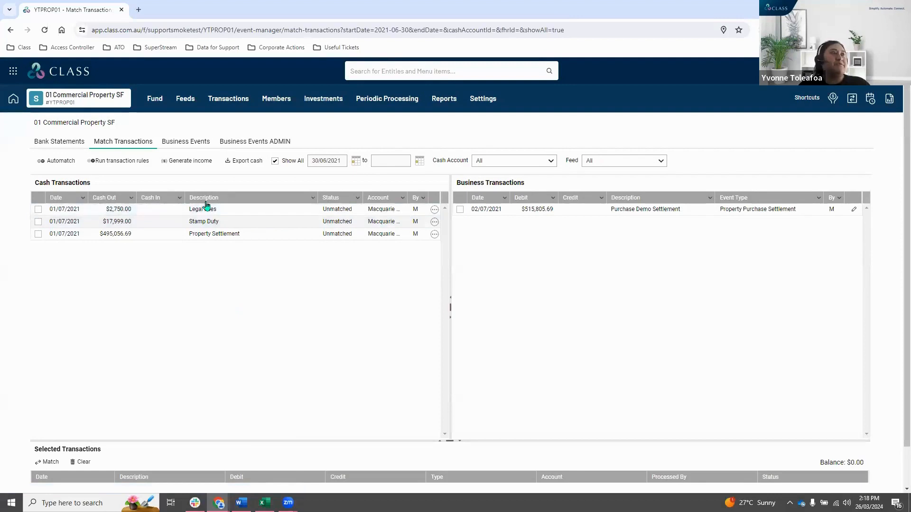
Match the Property Settlement, Stamp Duty and Legal Fees cash transactions with the Purchase Demo Settlement business transaction.
{"action": "left_click", "coordinate": [210, 235]}
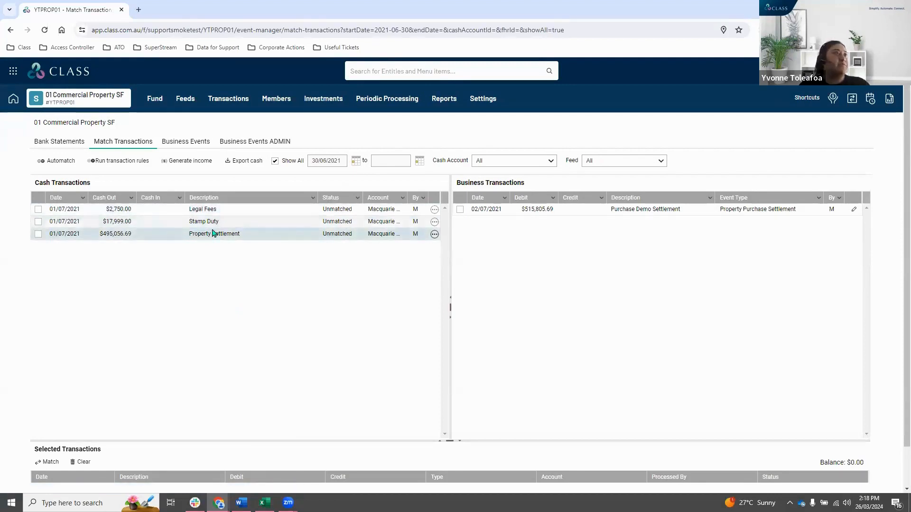
{"action": "left_click", "coordinate": [212, 220]}
{"action": "left_click", "coordinate": [206, 209]}
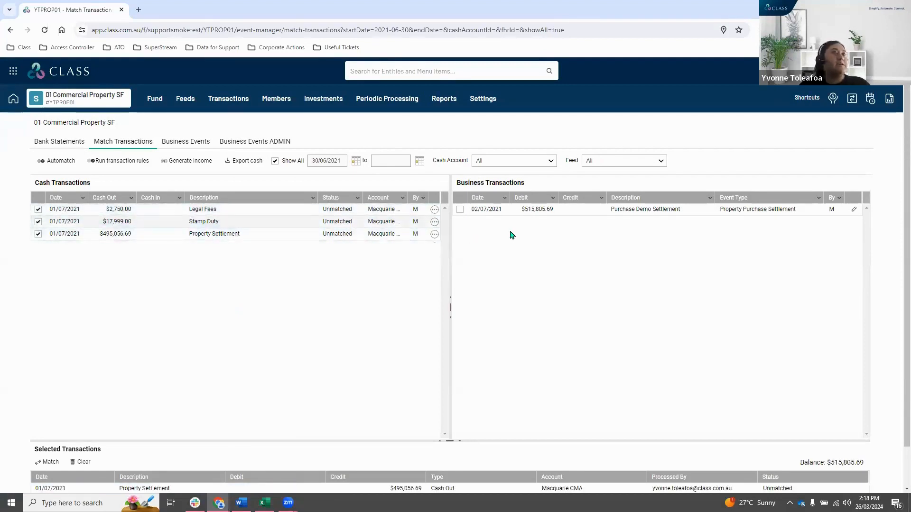
{"action": "left_click", "coordinate": [539, 213]}
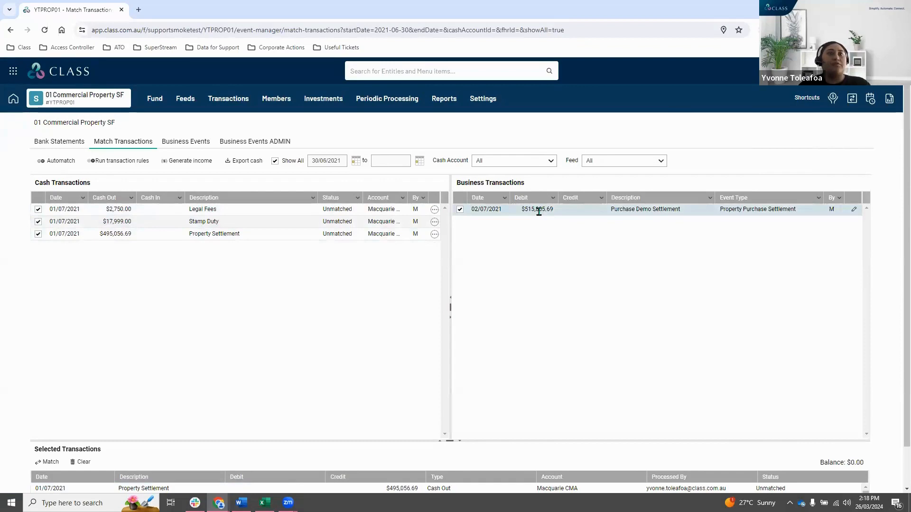
{"action": "left_click", "coordinate": [48, 463]}
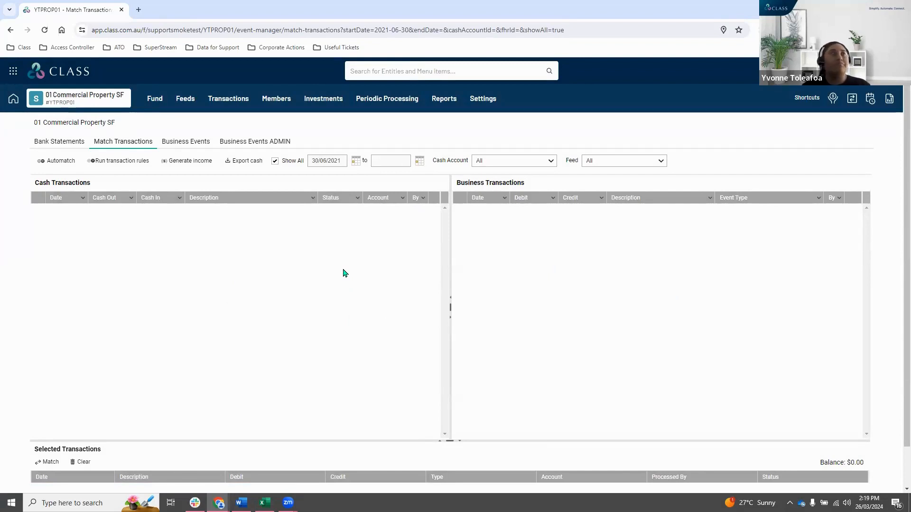
Start a new bank account with the code LRBA01 and the display name LRBA Account.
{"action": "left_click", "coordinate": [323, 99]}
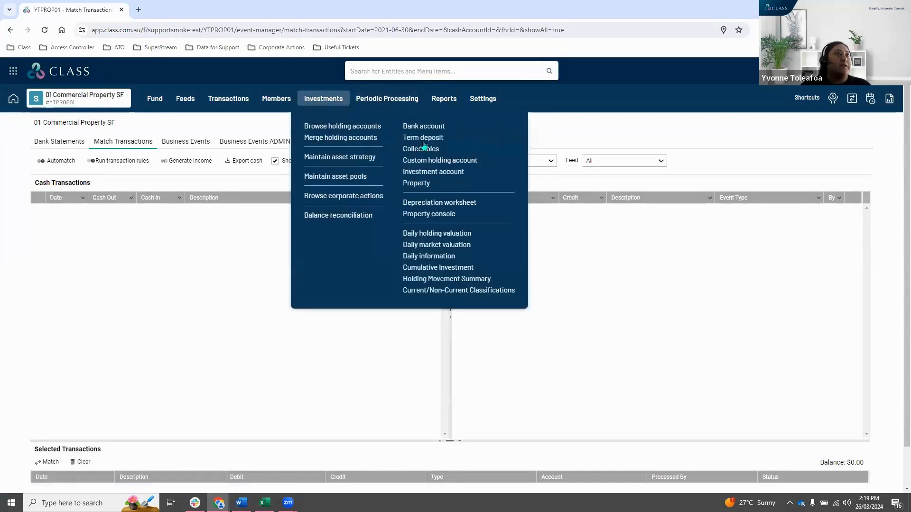
{"action": "left_click", "coordinate": [457, 126]}
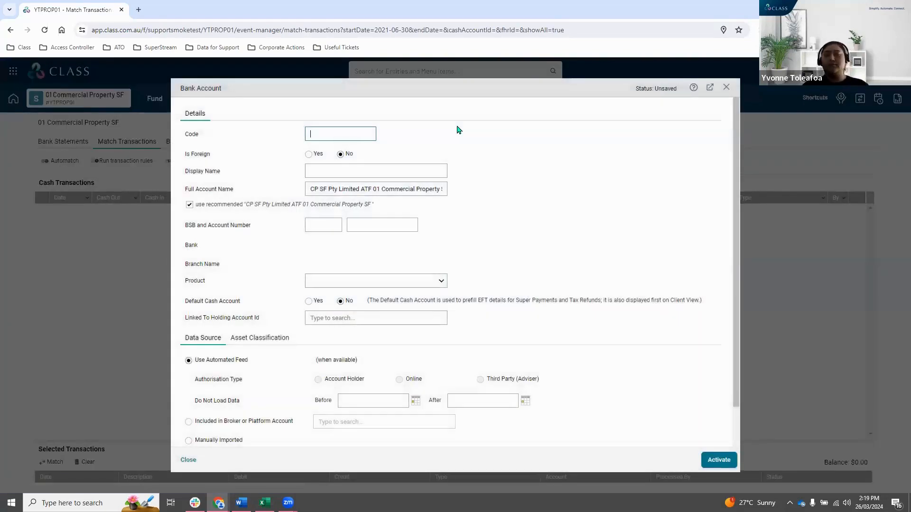
{"action": "type", "text": "LRBA"}
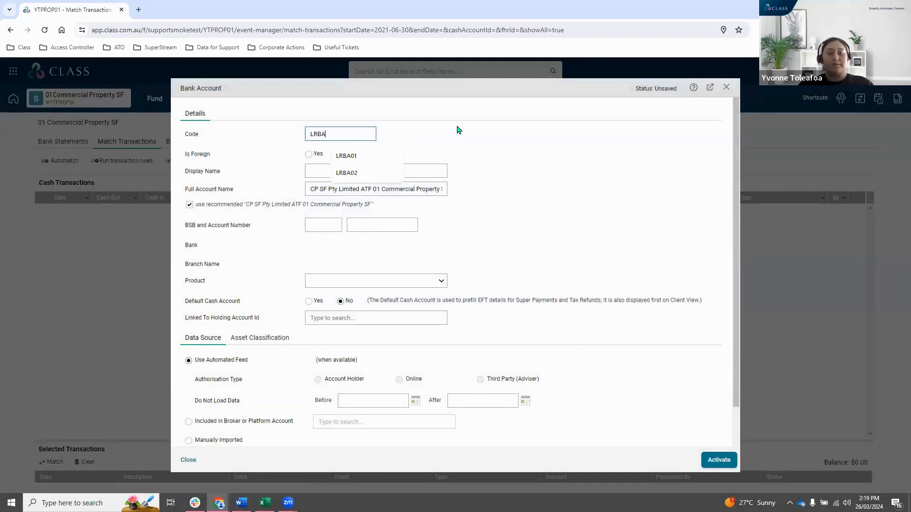
{"action": "type", "text": "01"}
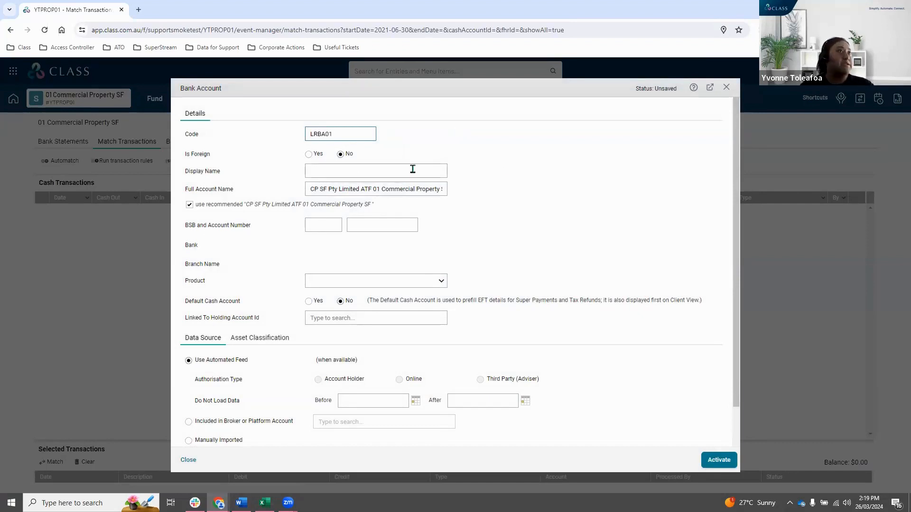
{"action": "left_click", "coordinate": [324, 167]}
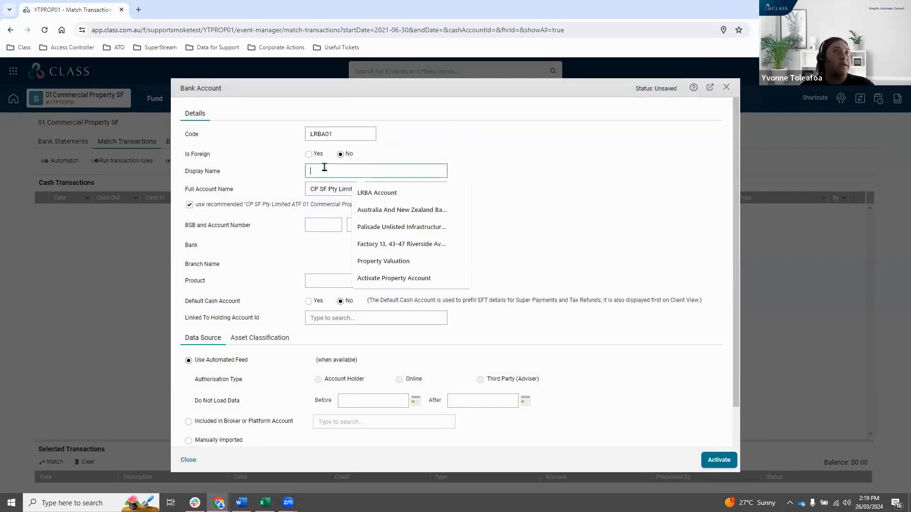
{"action": "left_click", "coordinate": [400, 171]}
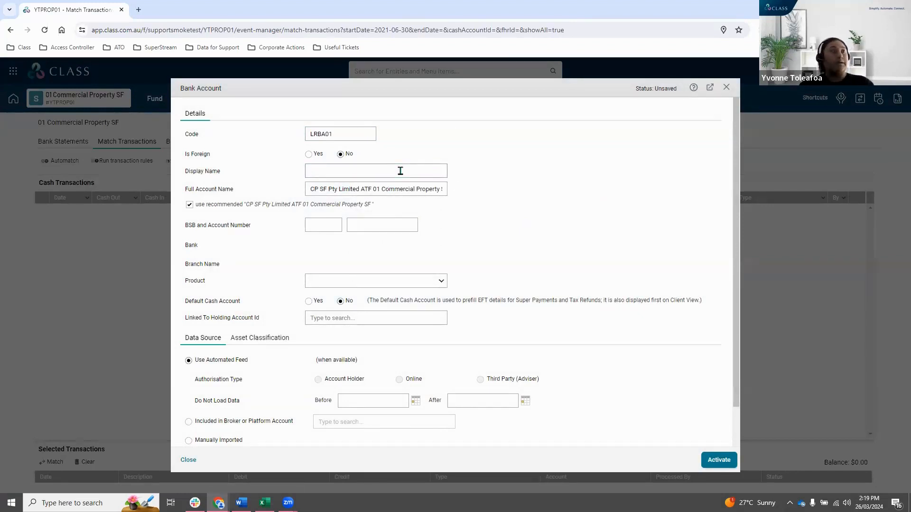
{"action": "type", "text": "LR"}
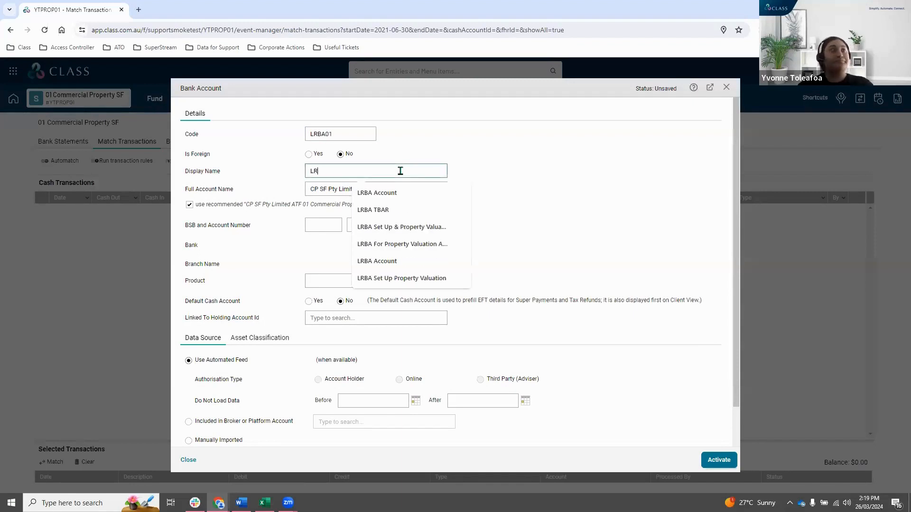
{"action": "type", "text": "BA Accounr"}
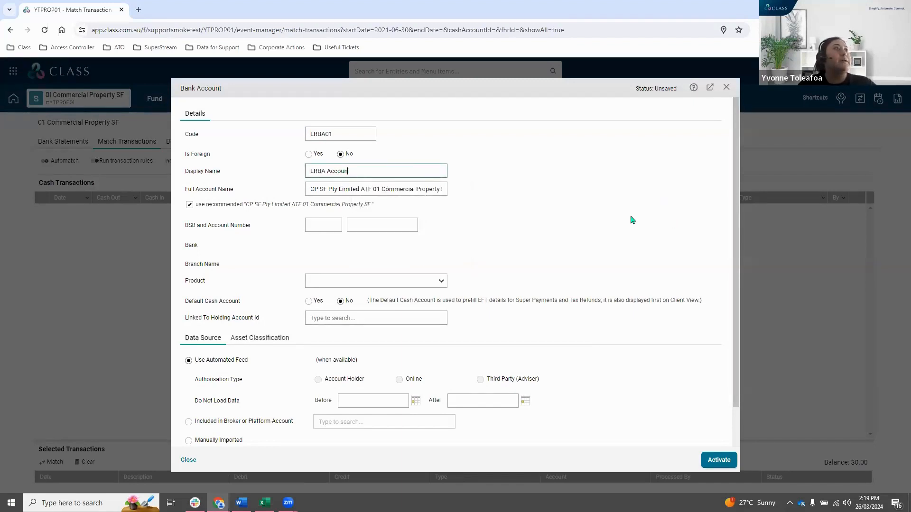
{"action": "left_click", "coordinate": [386, 190]}
Link the new bank account to the LRBA Set Up & Property Valuation holding account.
{"action": "scroll", "coordinate": [427, 161], "scroll_direction": "down", "scroll_amount": 1}
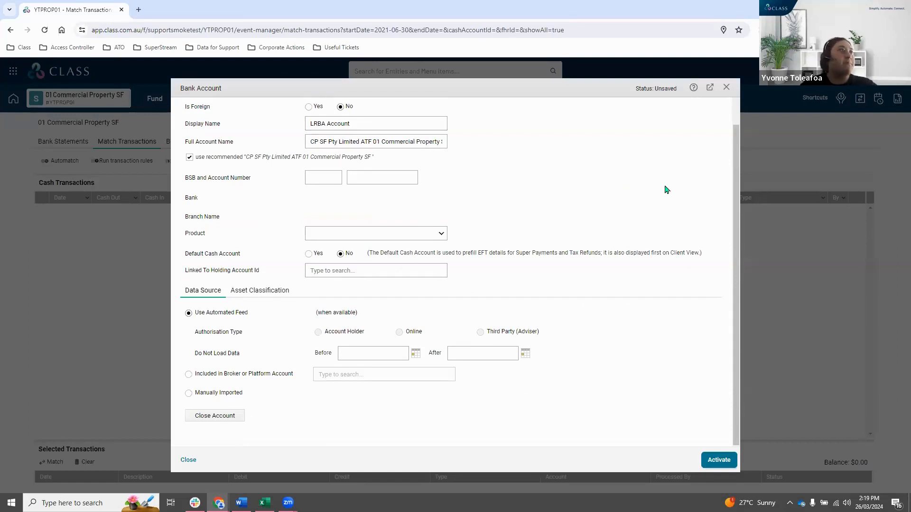
{"action": "scroll", "coordinate": [666, 190], "scroll_direction": "down", "scroll_amount": 1}
{"action": "left_click_drag", "start_coordinate": [264, 249], "coordinate": [182, 252]}
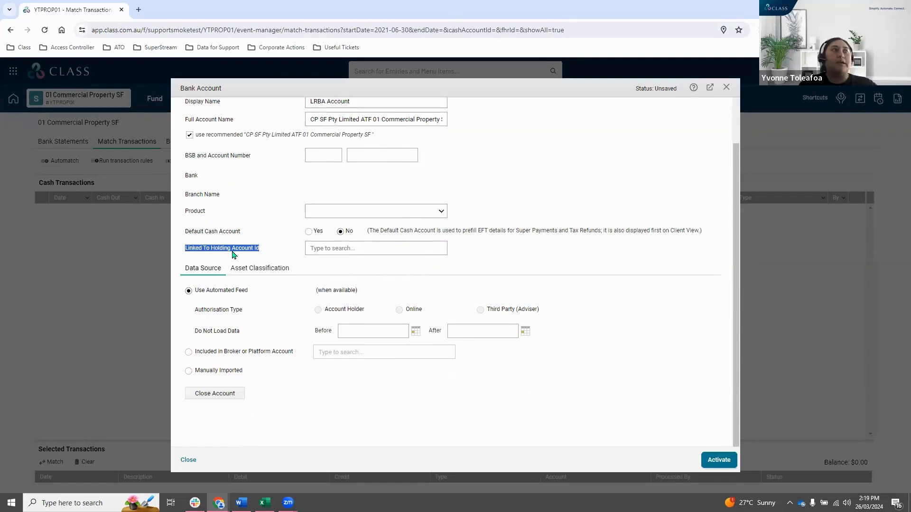
{"action": "left_click", "coordinate": [351, 245]}
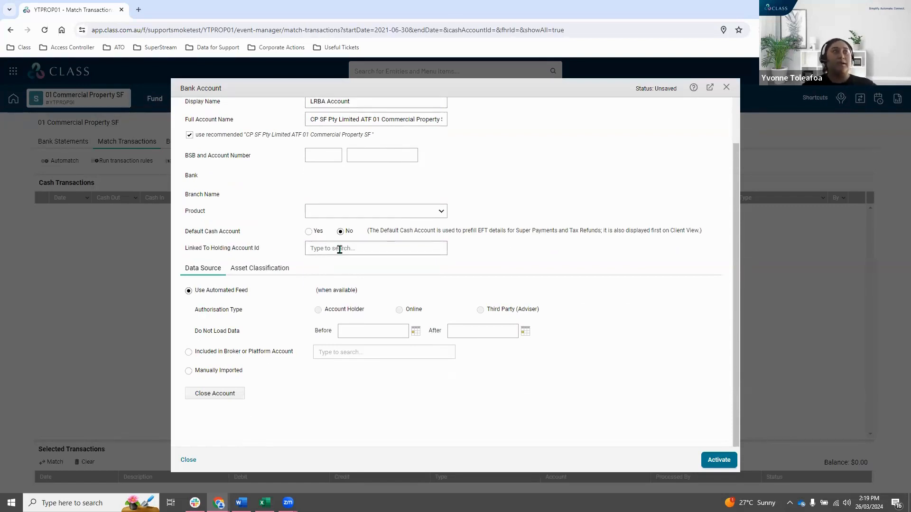
{"action": "left_click", "coordinate": [339, 250]}
{"action": "type", "text": "lrba"}
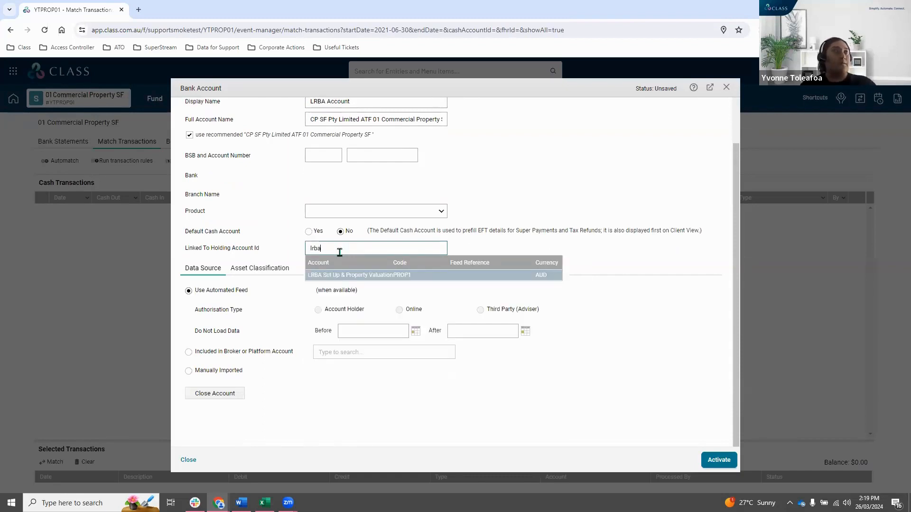
{"action": "left_click", "coordinate": [383, 275]}
{"action": "left_click", "coordinate": [539, 257]}
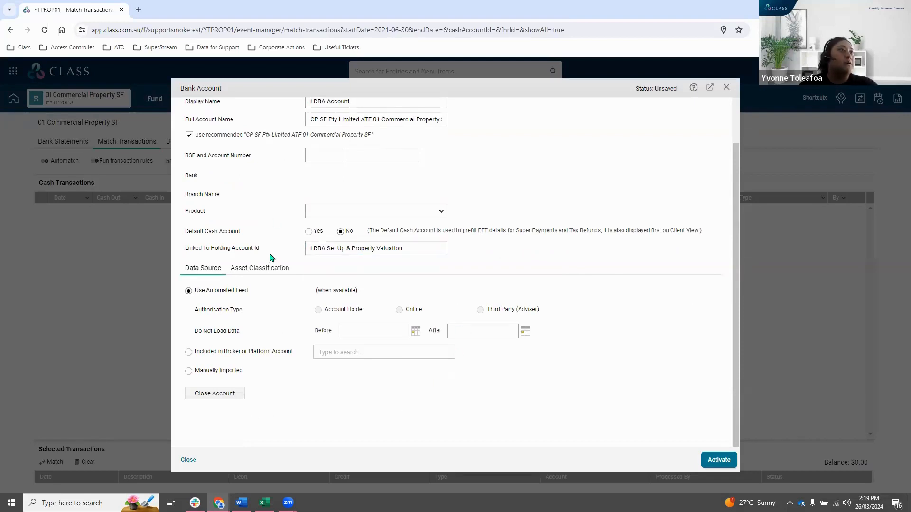
Set the account's GL classification to Limited Recourse Borrowing Arrangement and its tax return classification to Borrowings - LRBA.
{"action": "left_click", "coordinate": [254, 272]}
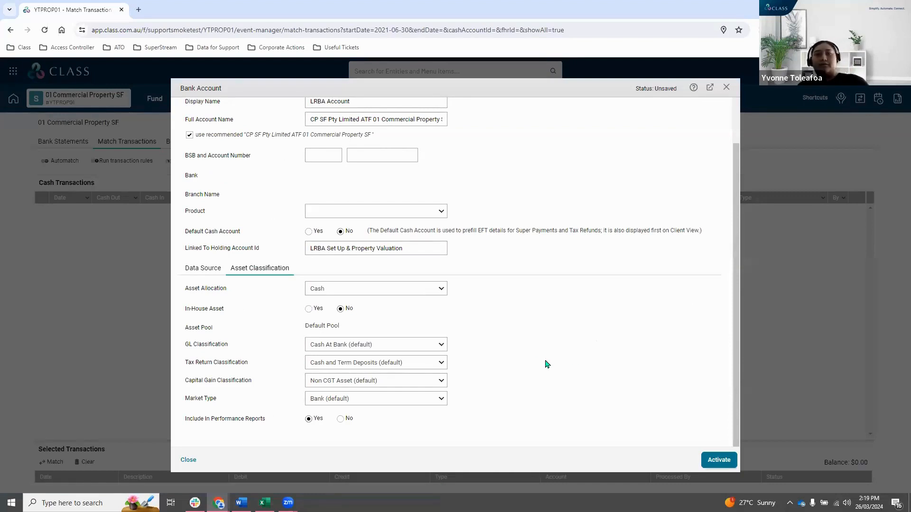
{"action": "left_click", "coordinate": [433, 349]}
{"action": "scroll", "coordinate": [407, 301], "scroll_direction": "up", "scroll_amount": 3}
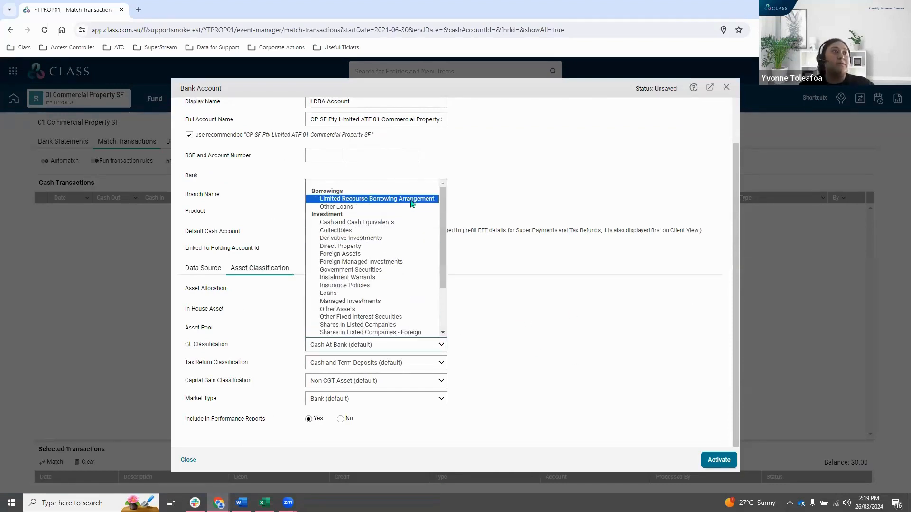
{"action": "left_click", "coordinate": [425, 200]}
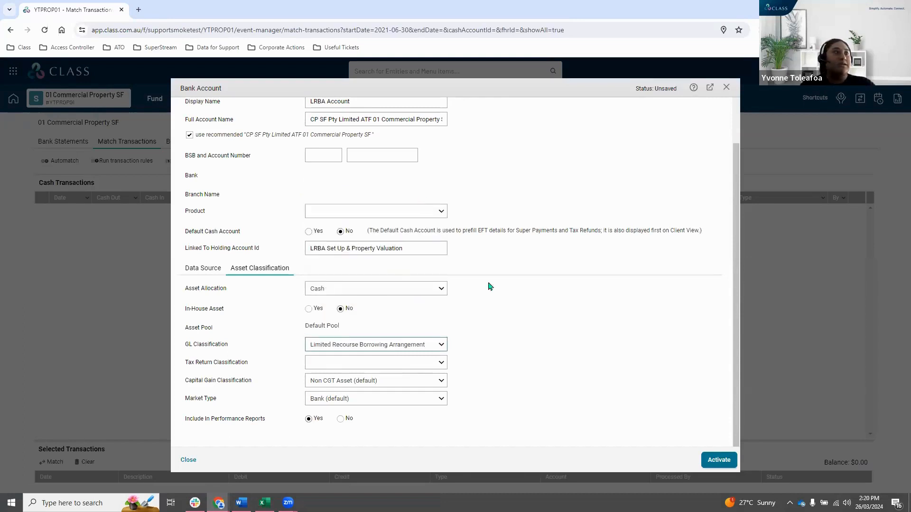
{"action": "left_click", "coordinate": [585, 358]}
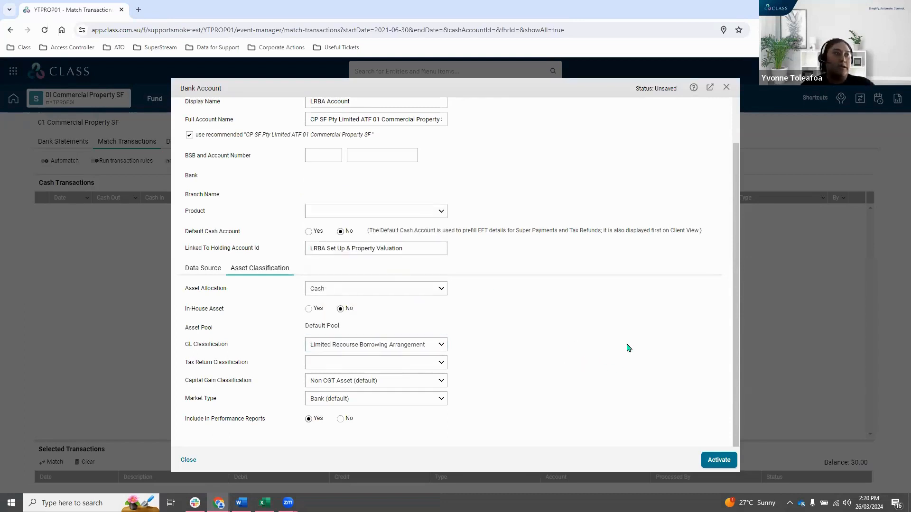
{"action": "left_click", "coordinate": [414, 371]}
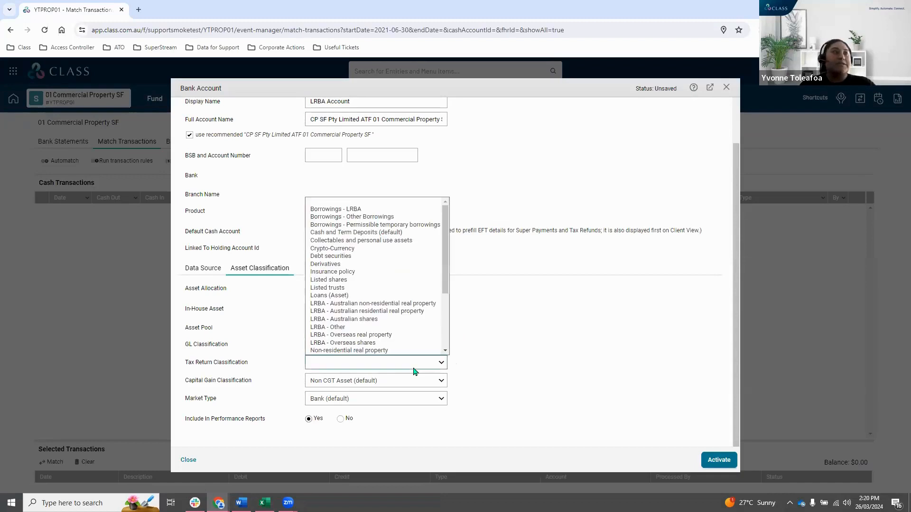
{"action": "left_click", "coordinate": [402, 210]}
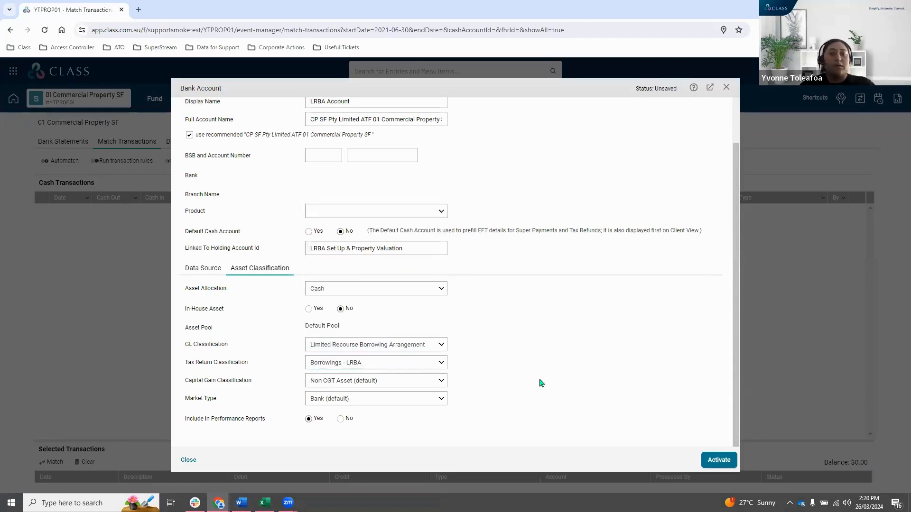
Set the bank account's market type to Property Direct Market.
{"action": "left_click", "coordinate": [344, 402]}
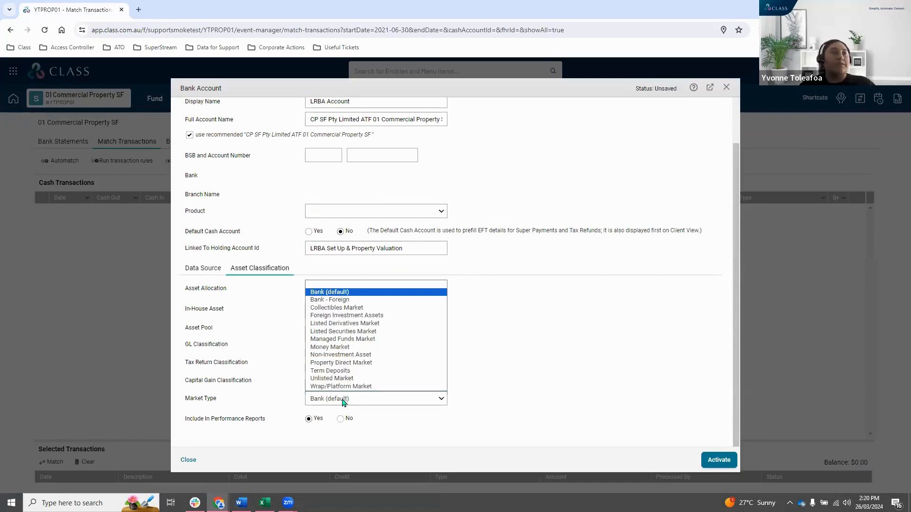
{"action": "left_click", "coordinate": [364, 363]}
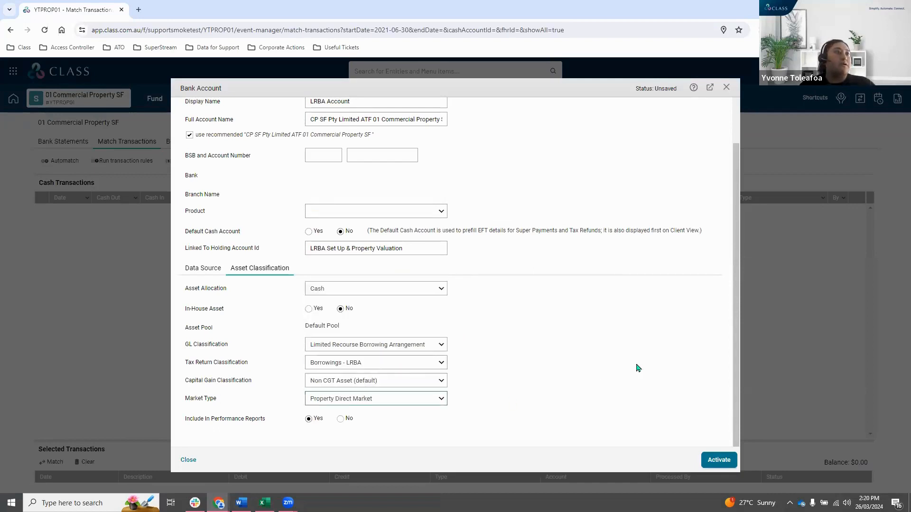
{"action": "scroll", "coordinate": [605, 346], "scroll_direction": "up", "scroll_amount": 2}
{"action": "scroll", "coordinate": [607, 346], "scroll_direction": "down", "scroll_amount": 2}
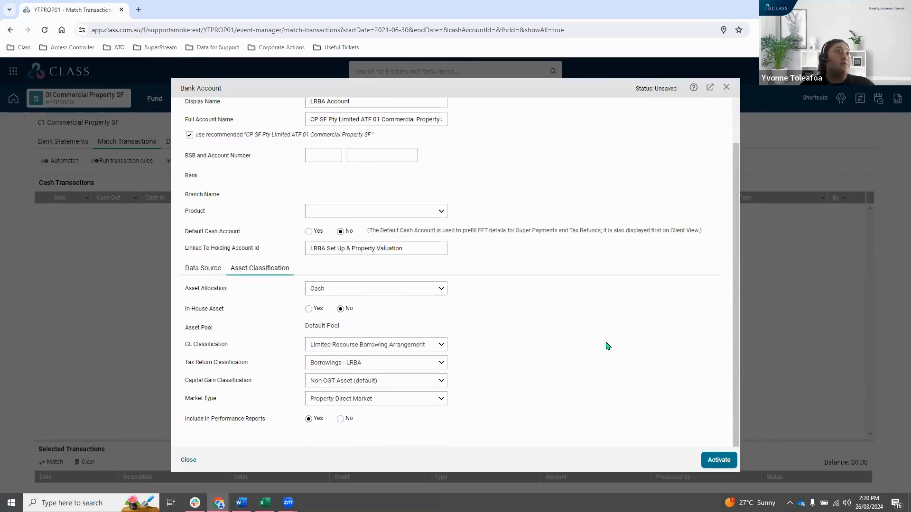
Activate the new LRBA bank account and close its form.
{"action": "left_click", "coordinate": [718, 460]}
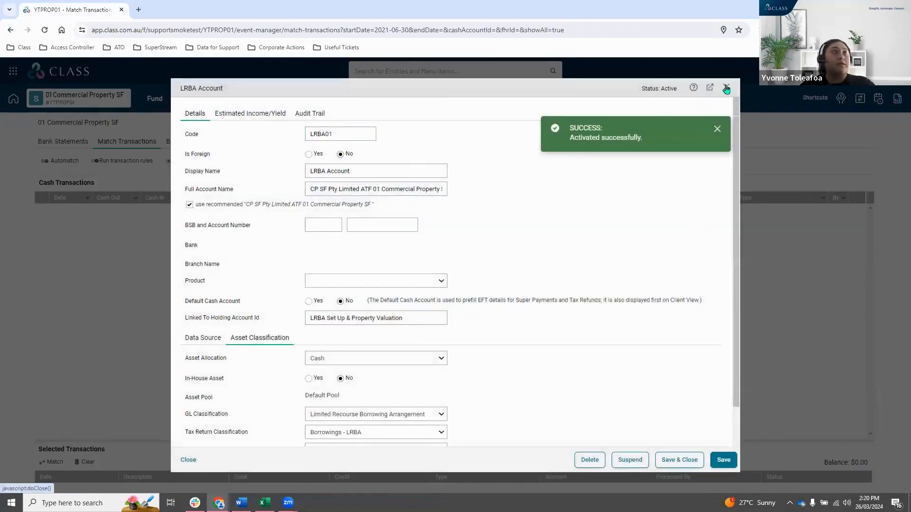
{"action": "left_click", "coordinate": [725, 88]}
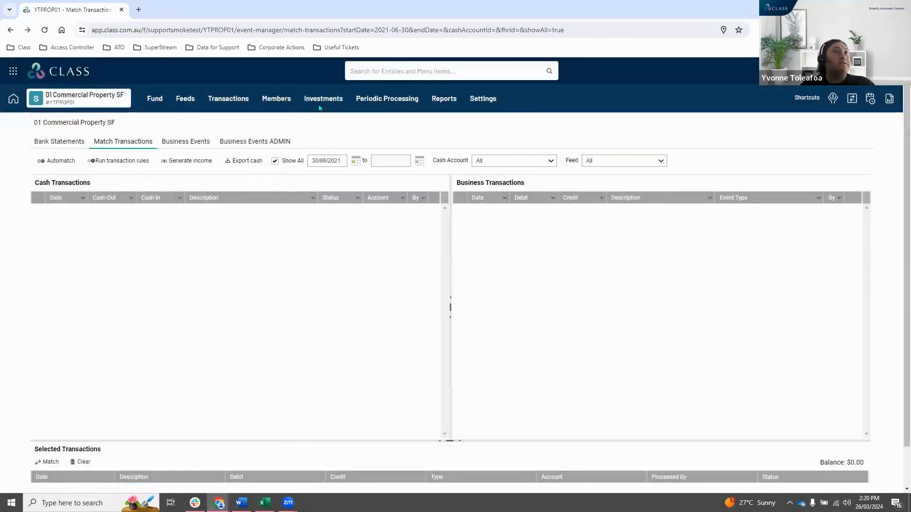
Browse the fund's holding accounts and filter them to the Property Direct Market type.
{"action": "mouse_move", "coordinate": [319, 108]}
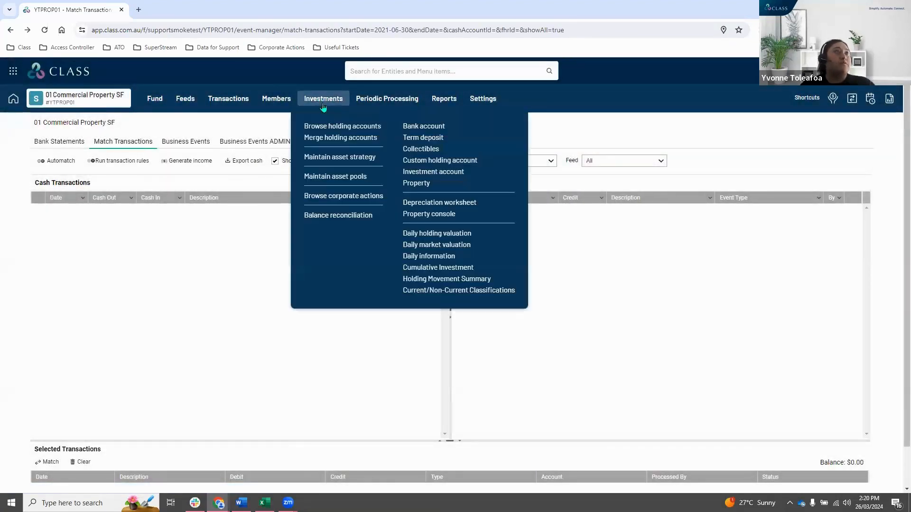
{"action": "left_click", "coordinate": [328, 125]}
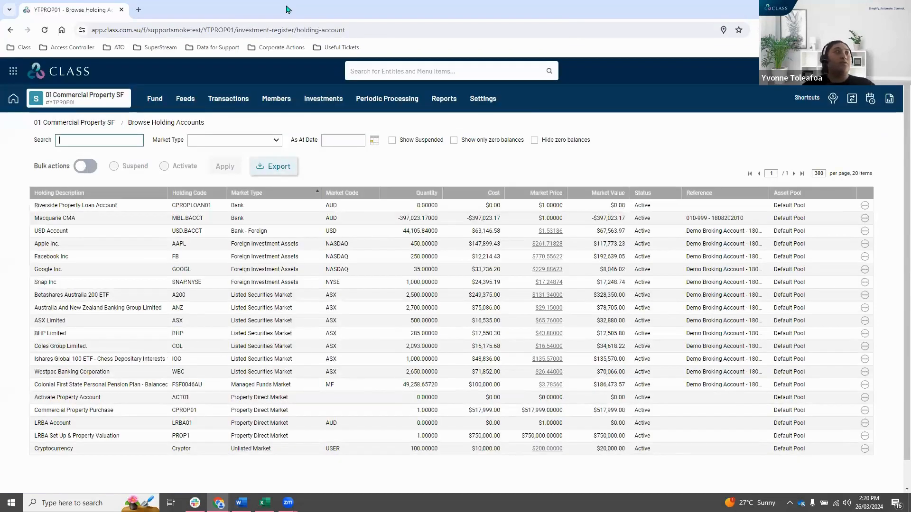
{"action": "left_click", "coordinate": [202, 141]}
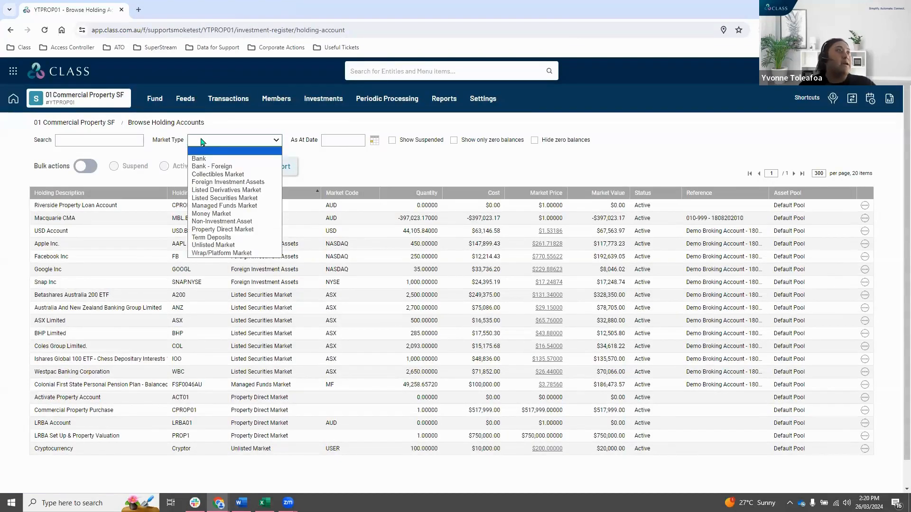
{"action": "left_click", "coordinate": [232, 229]}
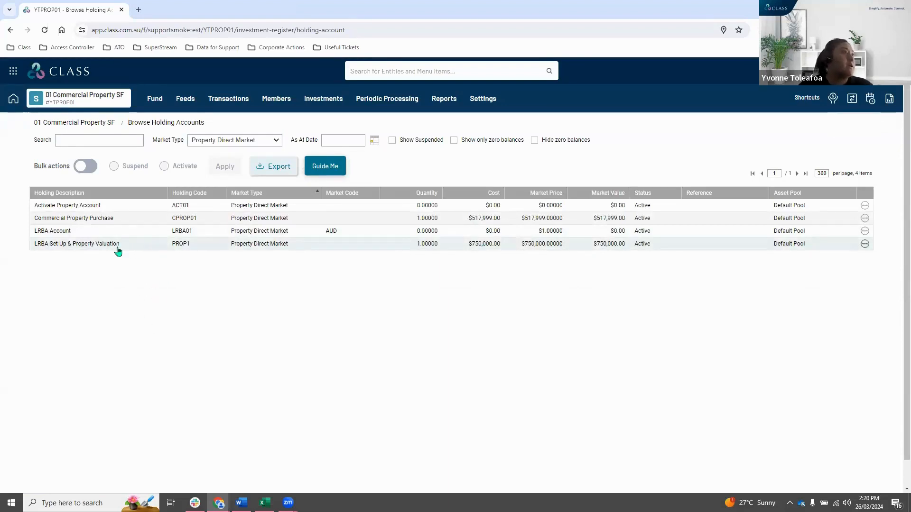
Open the LRBA Set Up & Property Valuation account for editing and enable editing of its reporting categories.
{"action": "left_click", "coordinate": [85, 247]}
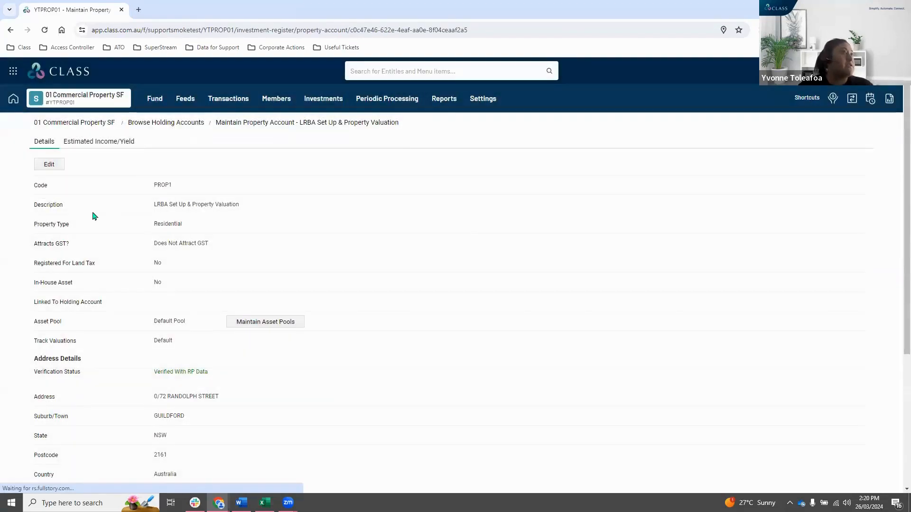
{"action": "scroll", "coordinate": [42, 193], "scroll_direction": "down", "scroll_amount": 4}
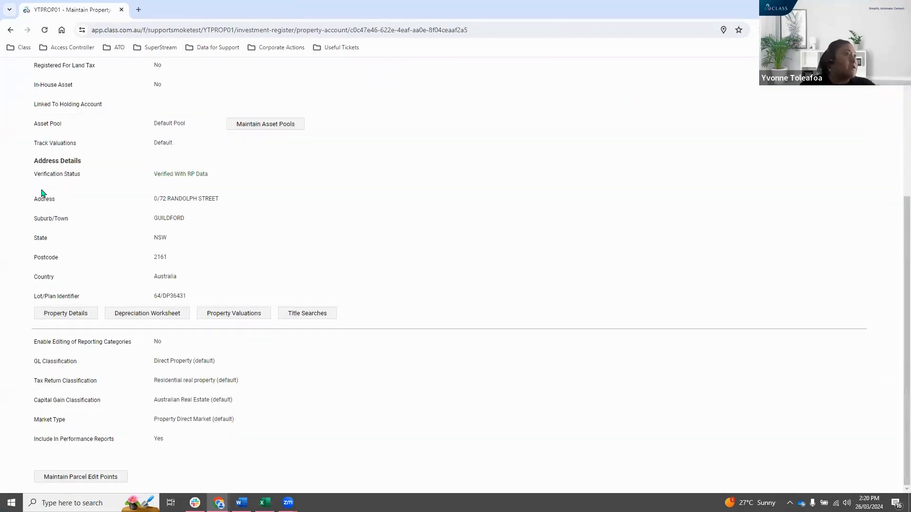
{"action": "scroll", "coordinate": [70, 246], "scroll_direction": "up", "scroll_amount": 4}
{"action": "left_click", "coordinate": [56, 164]}
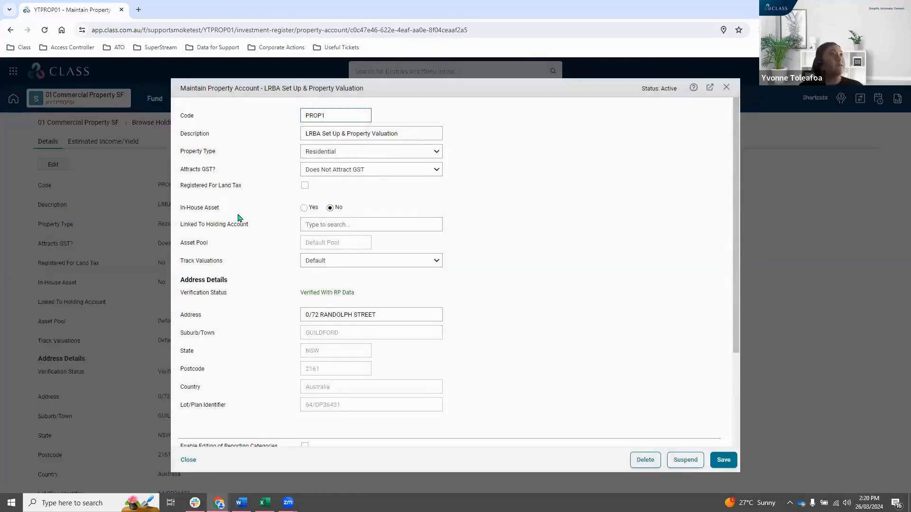
{"action": "scroll", "coordinate": [536, 265], "scroll_direction": "down", "scroll_amount": 3}
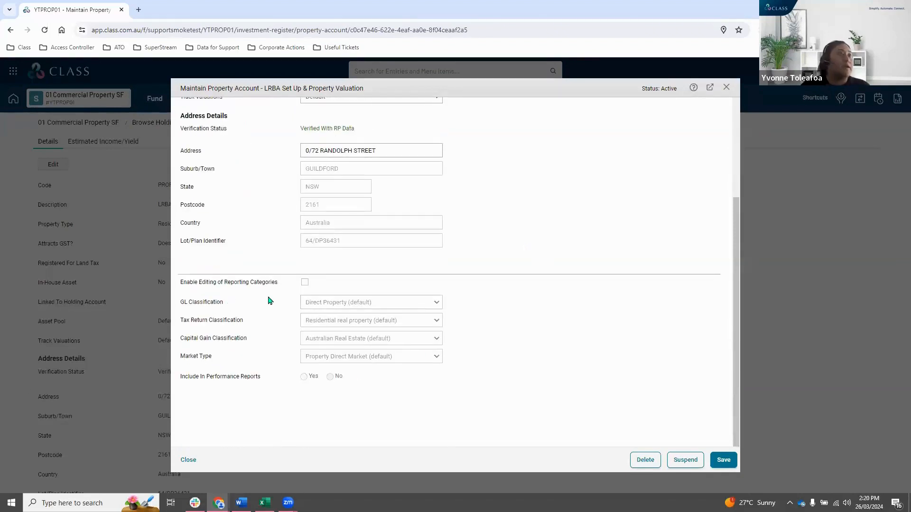
{"action": "left_click", "coordinate": [305, 284]}
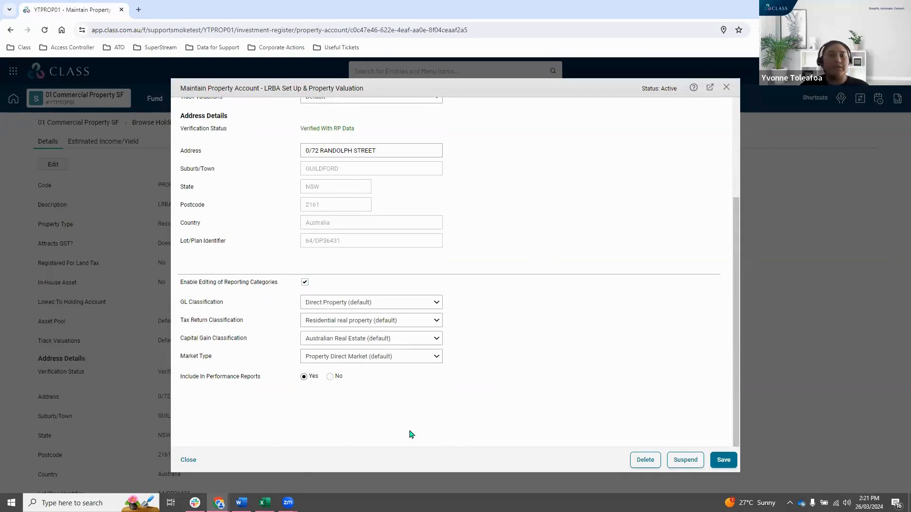
Set the property account's tax return classification to LRBA - Australian residential real property, save it and close the form.
{"action": "left_click", "coordinate": [331, 321]}
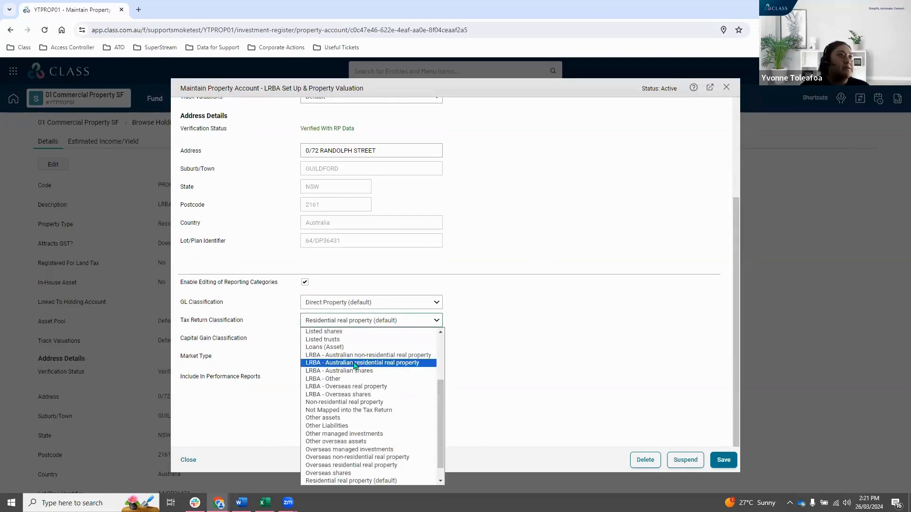
{"action": "left_click", "coordinate": [371, 365]}
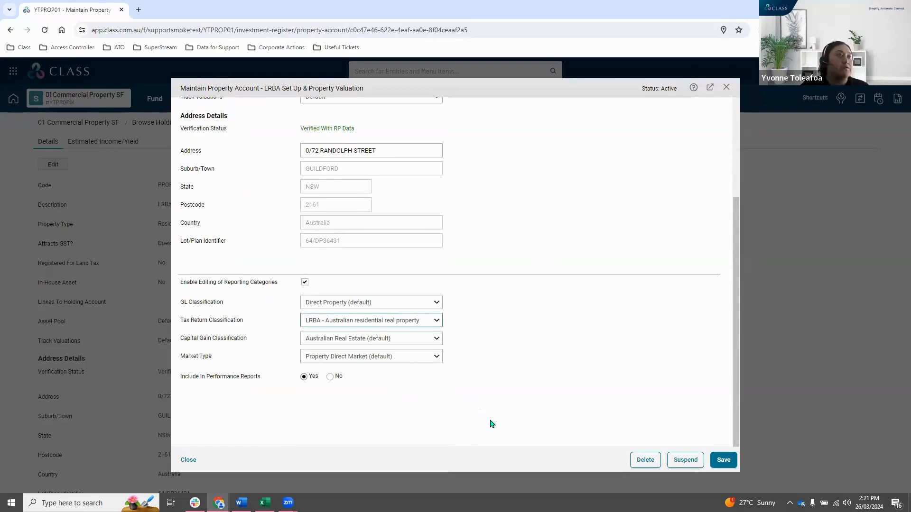
{"action": "scroll", "coordinate": [518, 397], "scroll_direction": "up", "scroll_amount": 3}
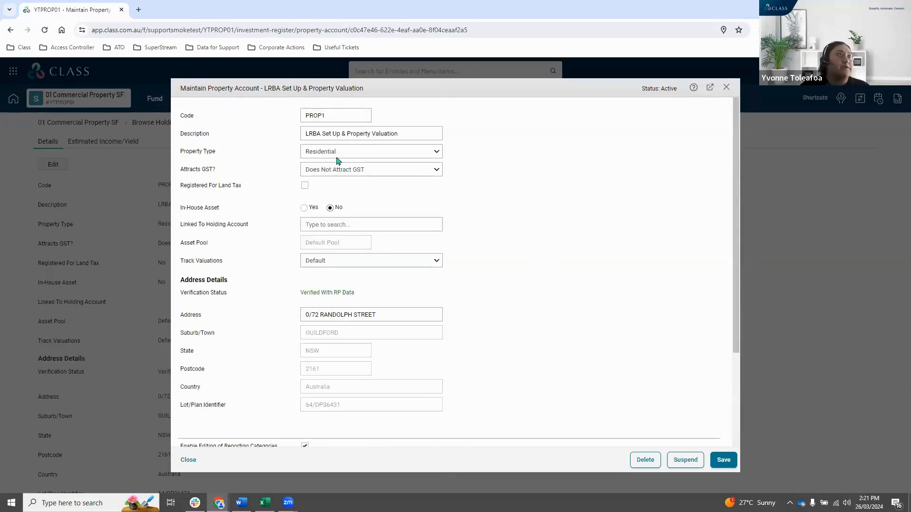
{"action": "scroll", "coordinate": [648, 309], "scroll_direction": "down", "scroll_amount": 4}
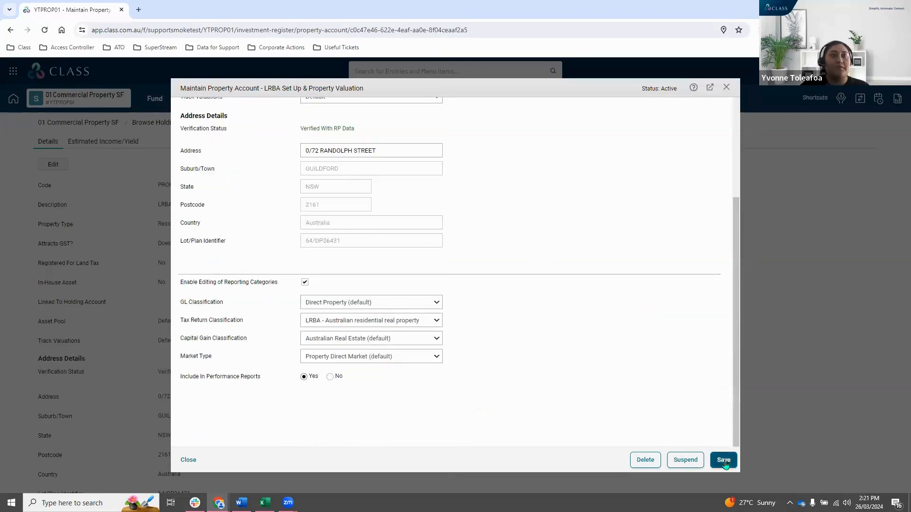
{"action": "left_click", "coordinate": [724, 460]}
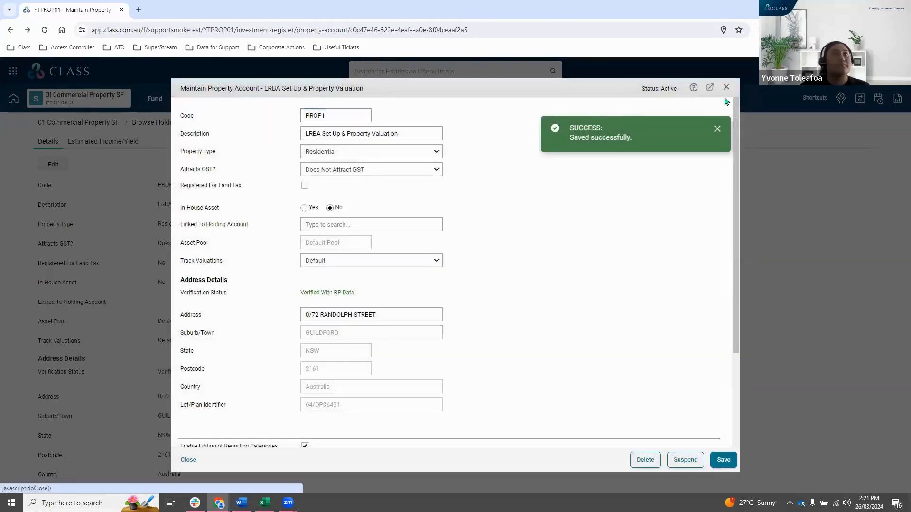
{"action": "left_click", "coordinate": [725, 101]}
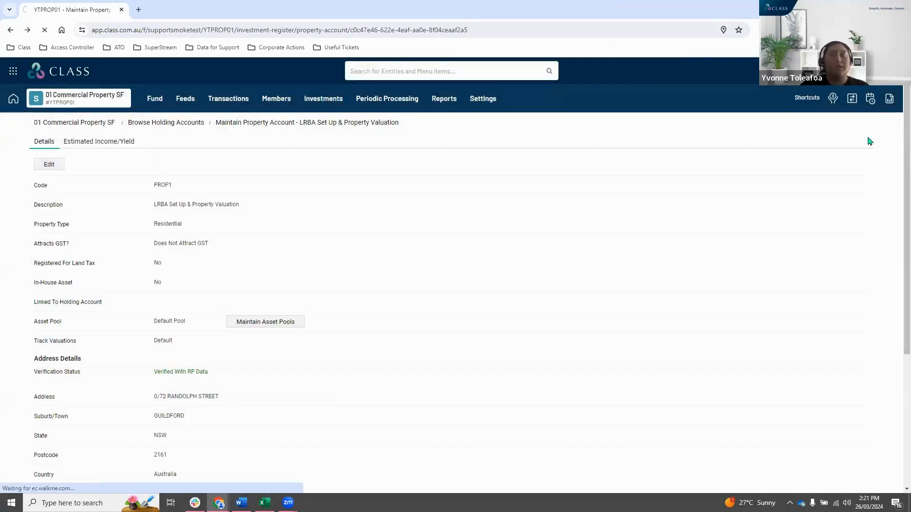
Return to the fund's dashboard and switch to the property purchase presentation.
{"action": "left_click", "coordinate": [86, 122]}
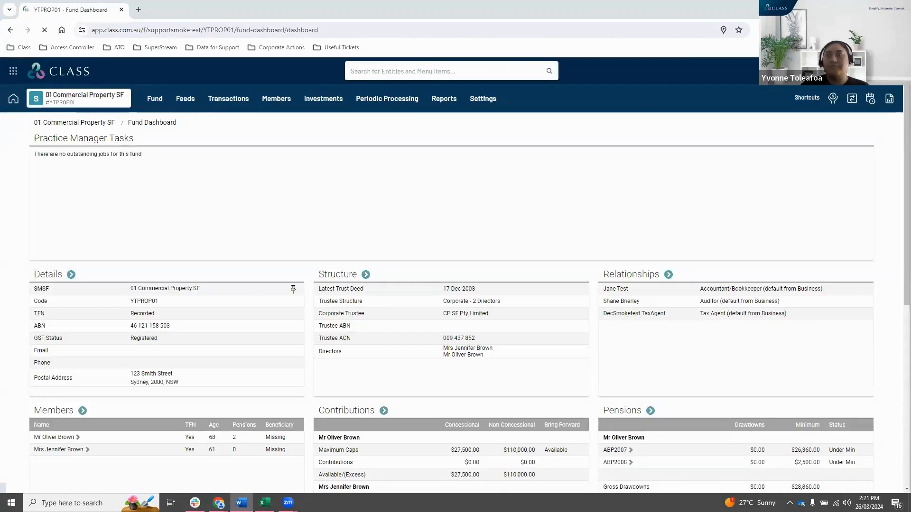
{"action": "key", "text": "alt+Tab"}
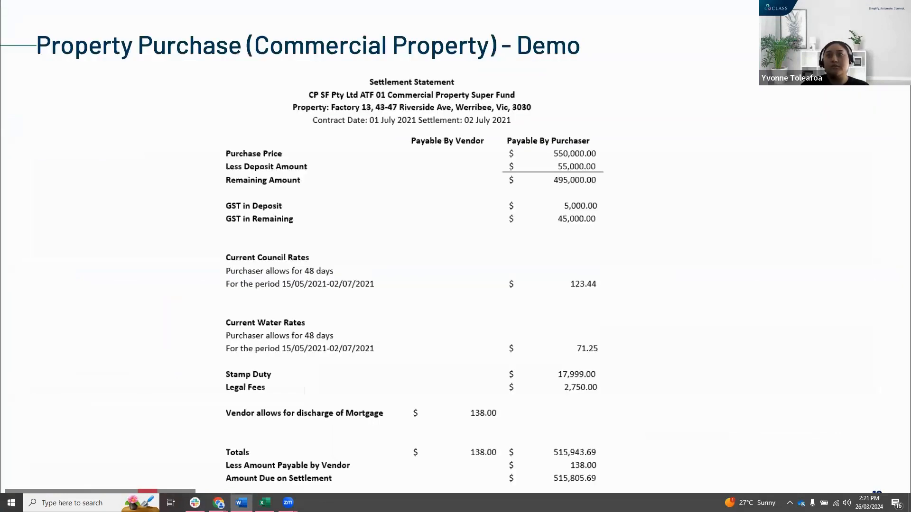
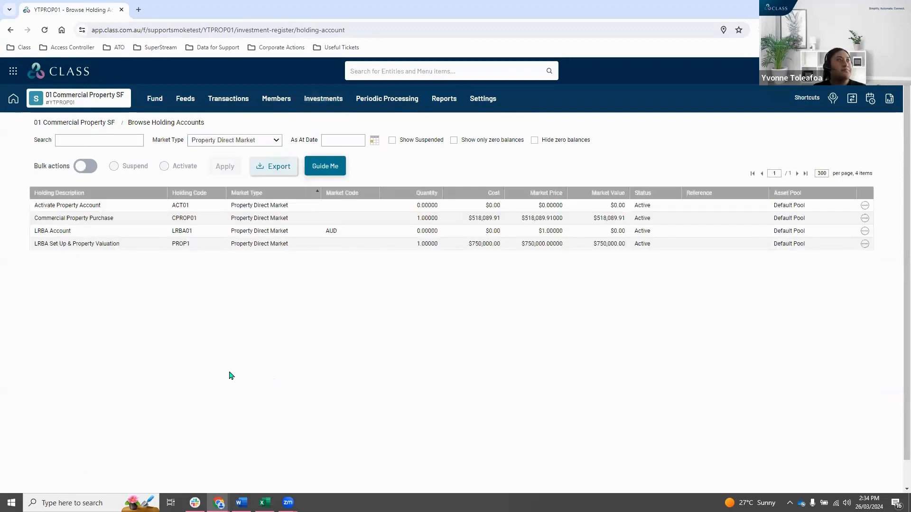
Open the LRBA Set Up & Property Valuation account, check its address verification status and open its property valuations.
{"action": "left_click", "coordinate": [78, 244]}
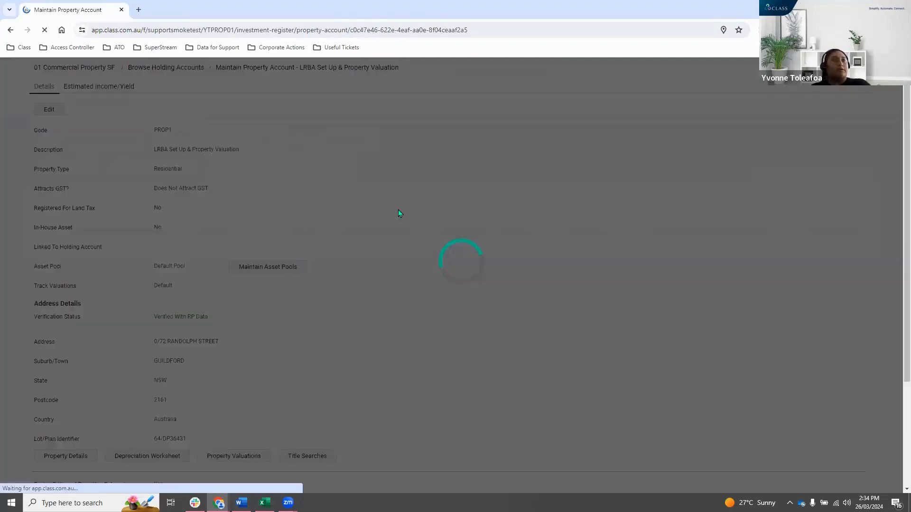
{"action": "scroll", "coordinate": [188, 246], "scroll_direction": "down", "scroll_amount": 4}
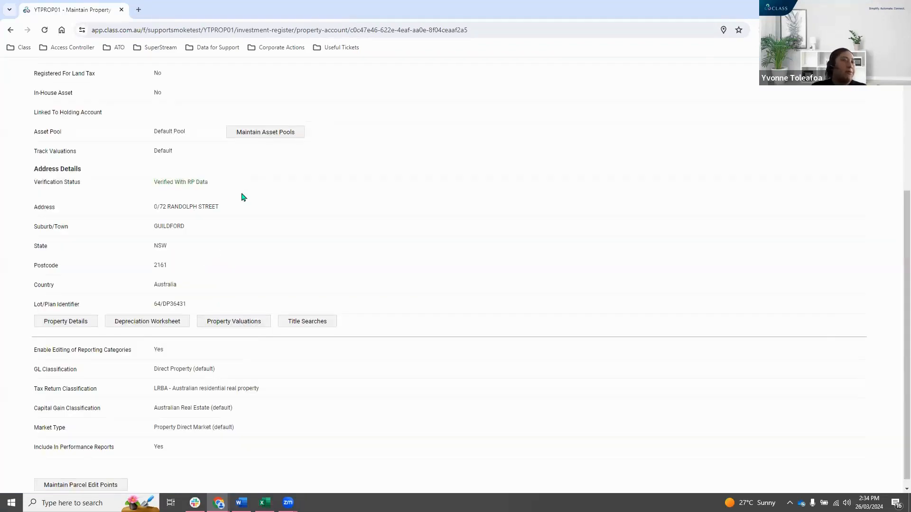
{"action": "left_click_drag", "start_coordinate": [211, 184], "coordinate": [159, 184]}
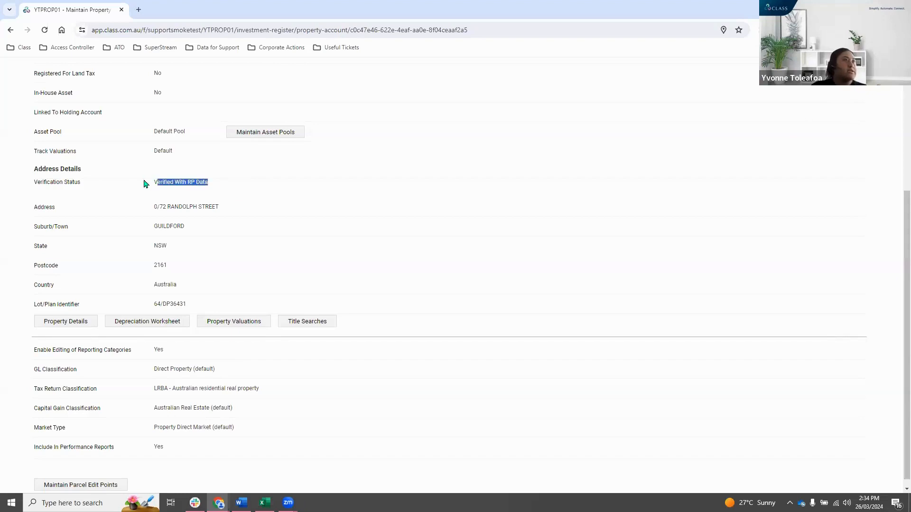
{"action": "left_click", "coordinate": [217, 181]}
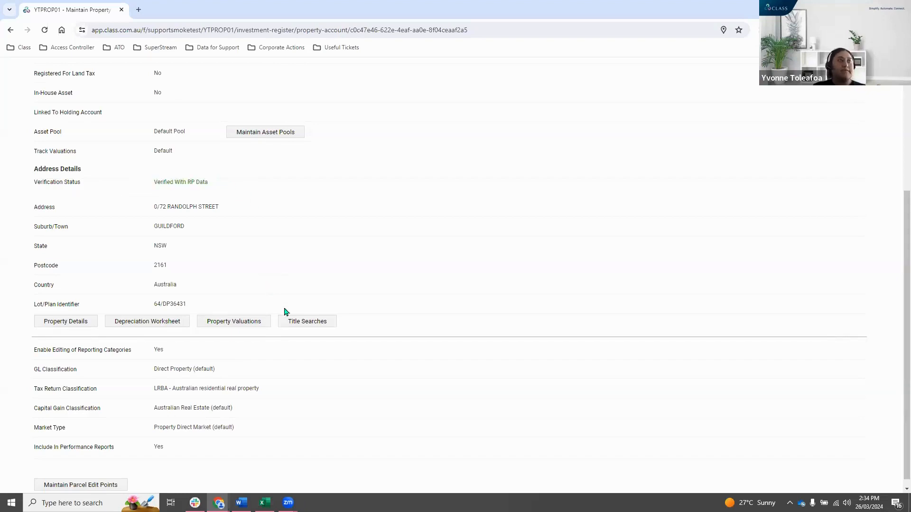
{"action": "left_click", "coordinate": [233, 322]}
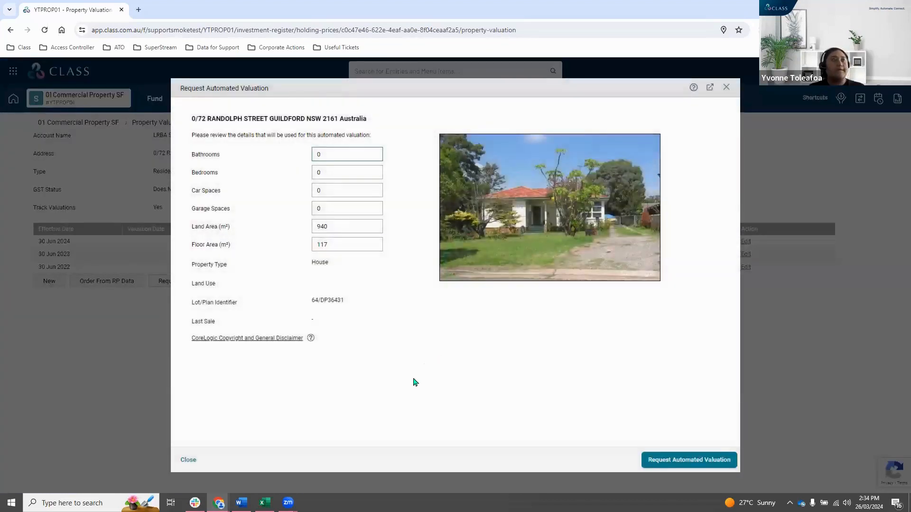
Request an automated valuation for the property using the prefilled property details.
{"action": "left_click", "coordinate": [393, 402]}
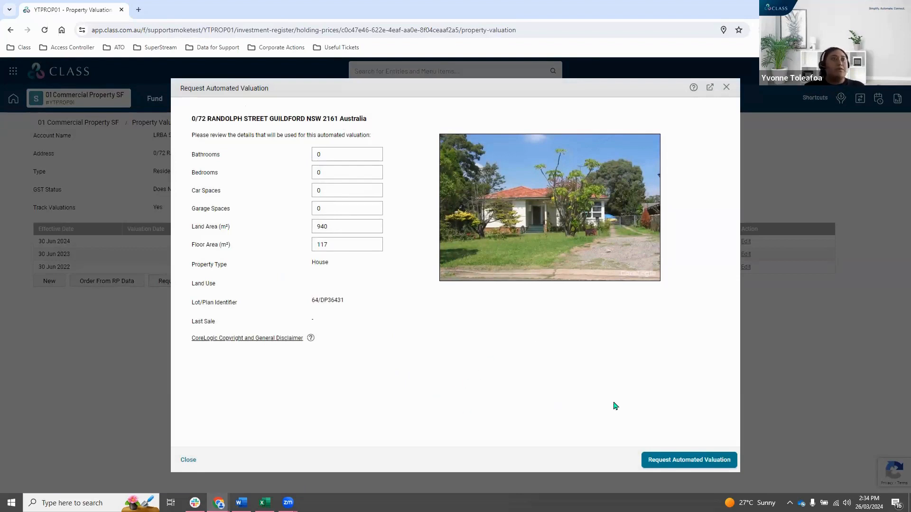
{"action": "left_click", "coordinate": [687, 461]}
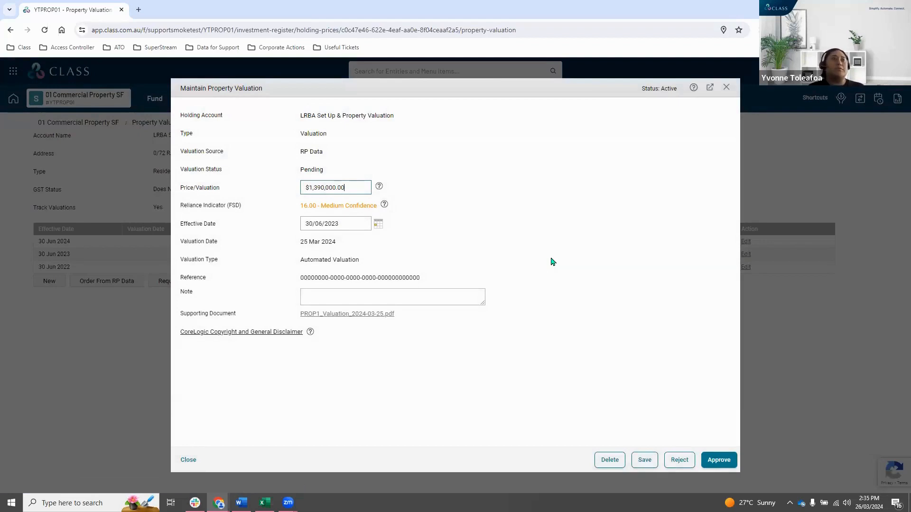
Review the automated valuation's price, reliance indicator, effective date and valuation date.
{"action": "left_click", "coordinate": [507, 397]}
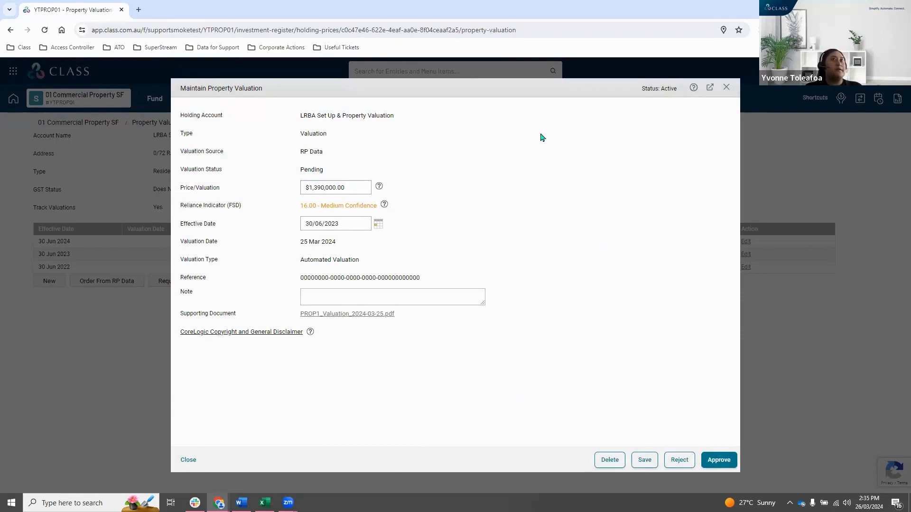
{"action": "left_click", "coordinate": [361, 185]}
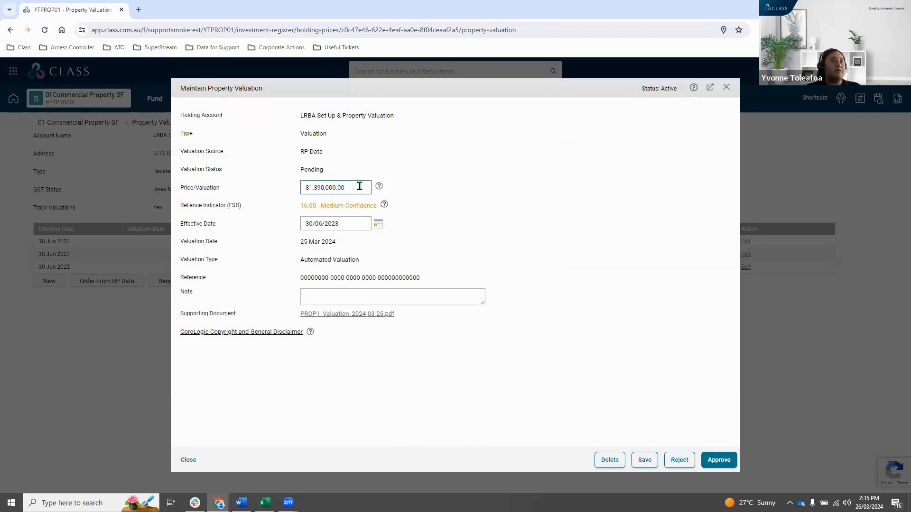
{"action": "left_click", "coordinate": [351, 226]}
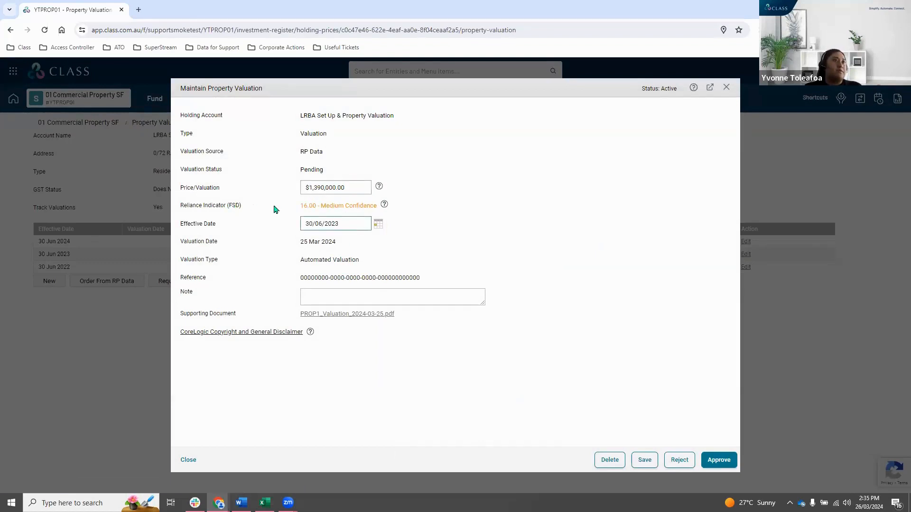
{"action": "left_click", "coordinate": [362, 206]}
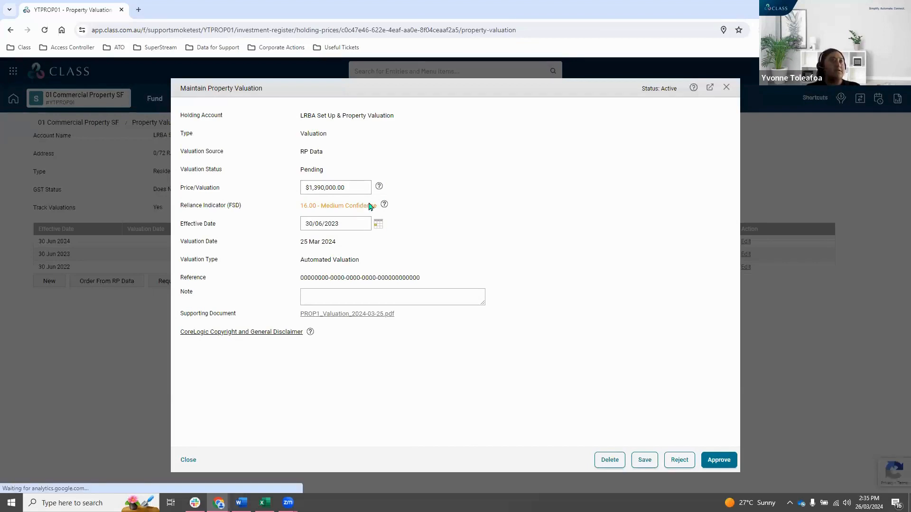
{"action": "left_click", "coordinate": [355, 225]}
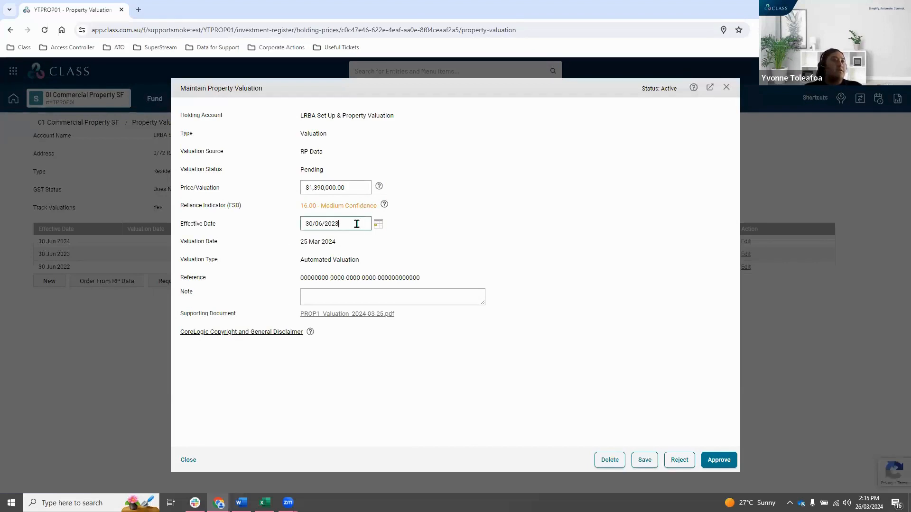
{"action": "left_click_drag", "start_coordinate": [357, 224], "coordinate": [298, 228]}
{"action": "left_click", "coordinate": [348, 224]}
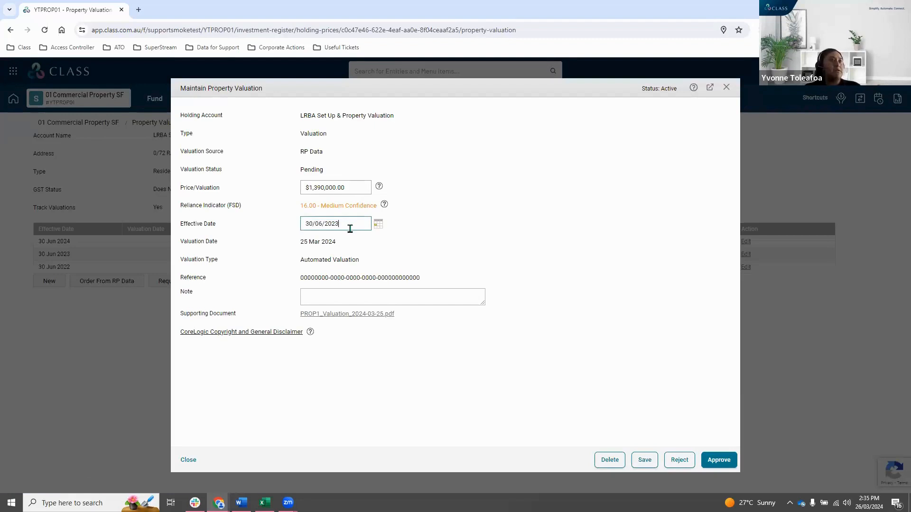
{"action": "left_click", "coordinate": [328, 240]}
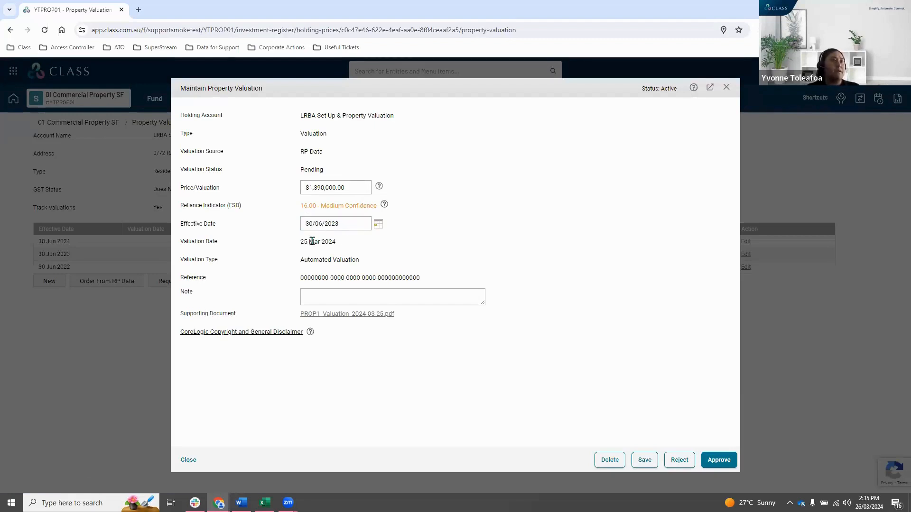
{"action": "left_click_drag", "start_coordinate": [298, 247], "coordinate": [337, 240]}
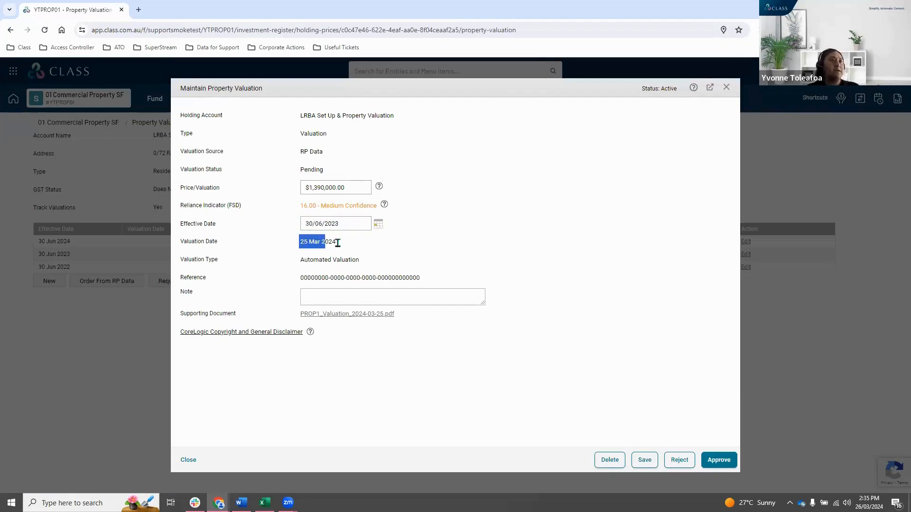
{"action": "left_click", "coordinate": [315, 239]}
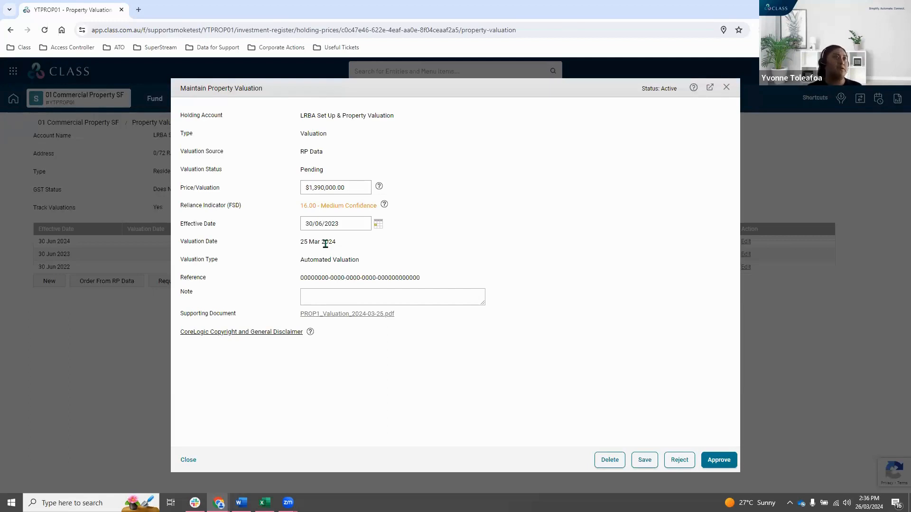
Set the automated valuation's effective date to 30/06/2024.
{"action": "left_click", "coordinate": [356, 224]}
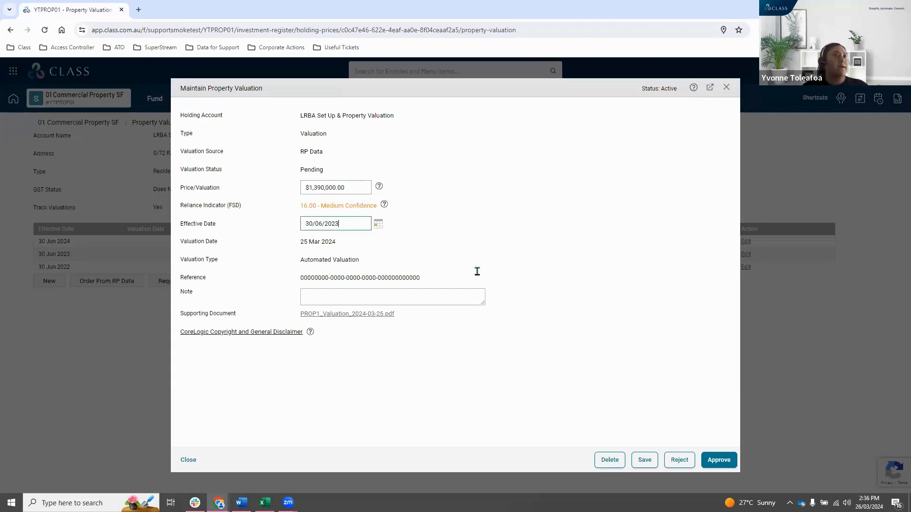
{"action": "key", "text": "BackSpace"}
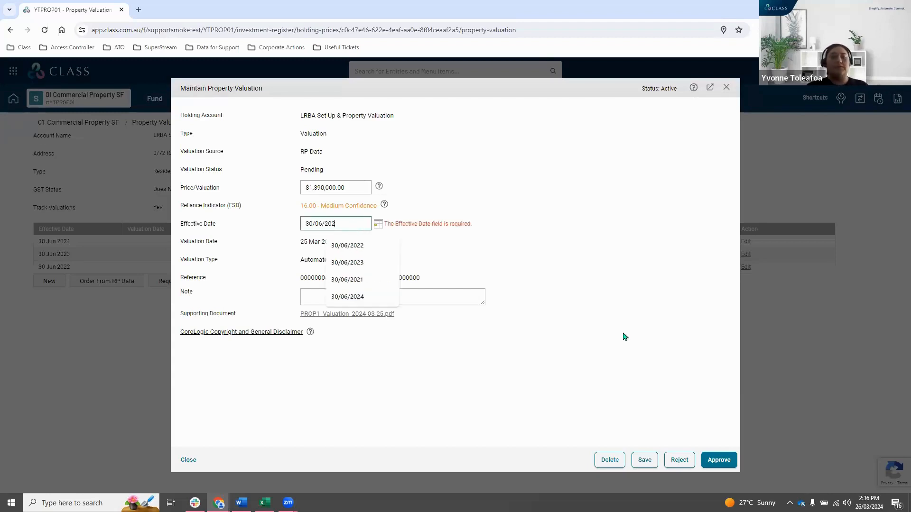
{"action": "type", "text": "4"}
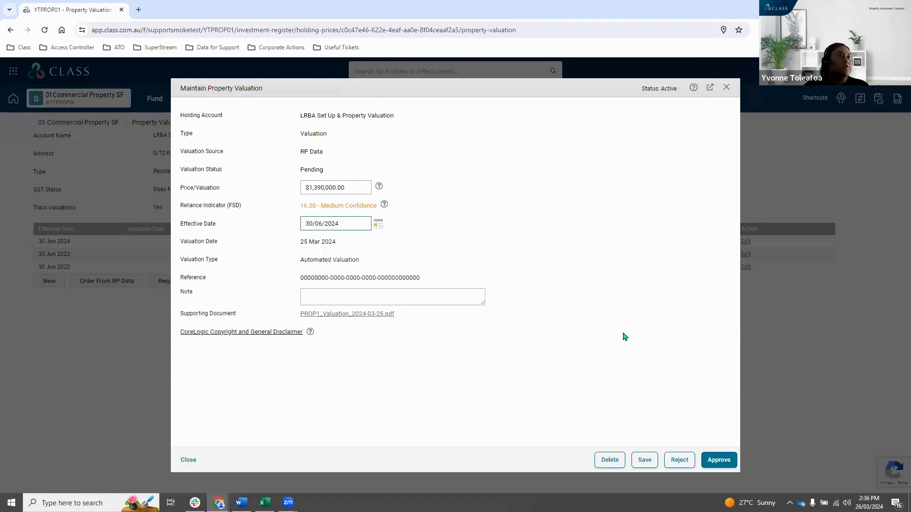
{"action": "left_click", "coordinate": [625, 336]}
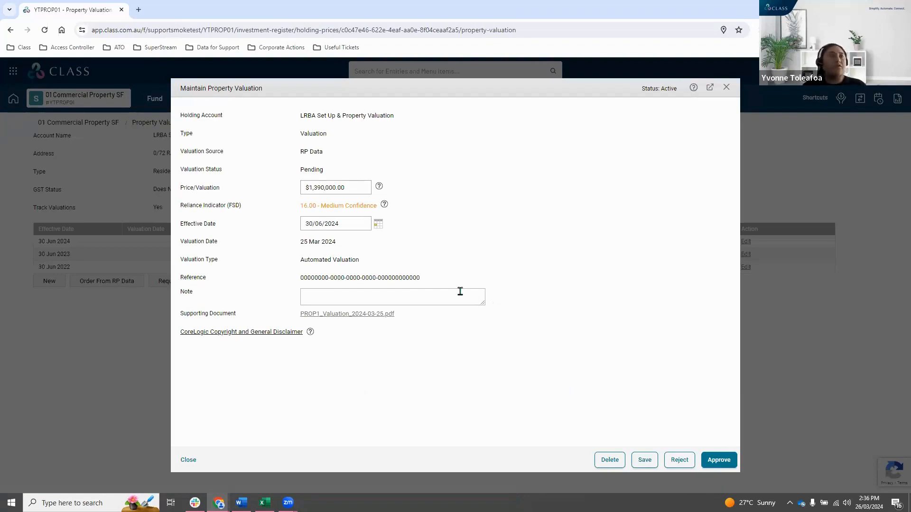
Approve the RP Data valuation, accepting the End User Licence Agreement, and close the valuation form.
{"action": "left_click_drag", "start_coordinate": [304, 205], "coordinate": [346, 206]}
{"action": "left_click", "coordinate": [356, 205]}
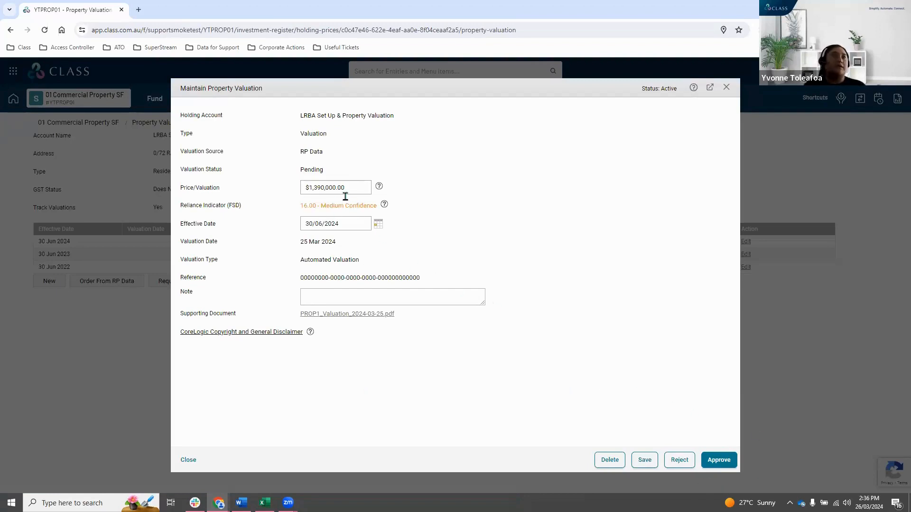
{"action": "left_click", "coordinate": [349, 189]}
{"action": "left_click", "coordinate": [521, 413]}
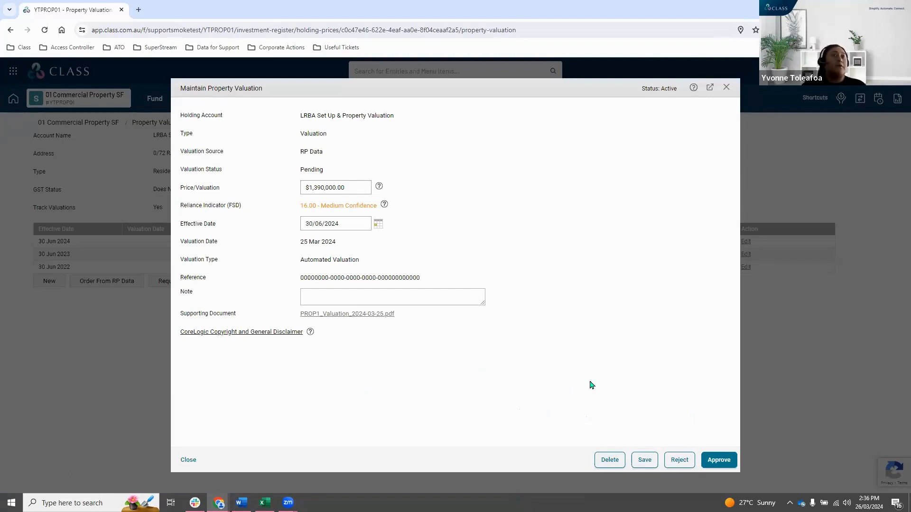
{"action": "left_click", "coordinate": [725, 465]}
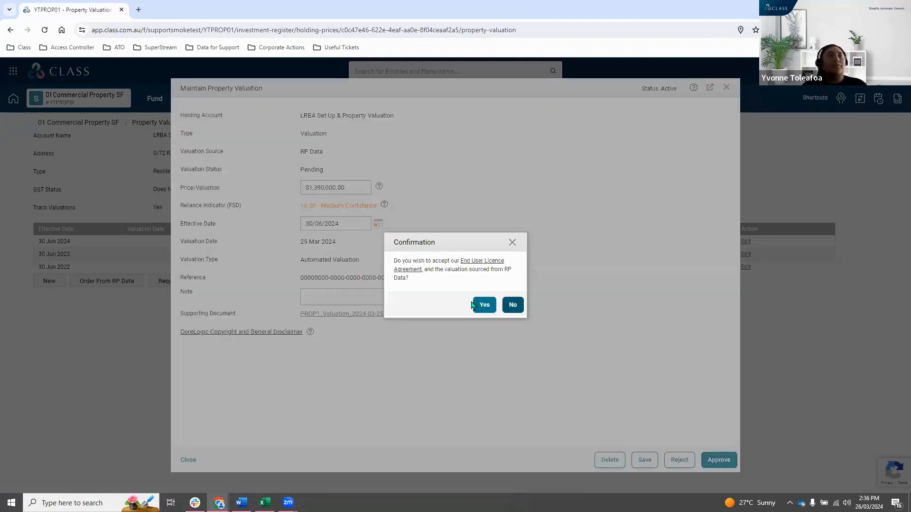
{"action": "left_click", "coordinate": [480, 302]}
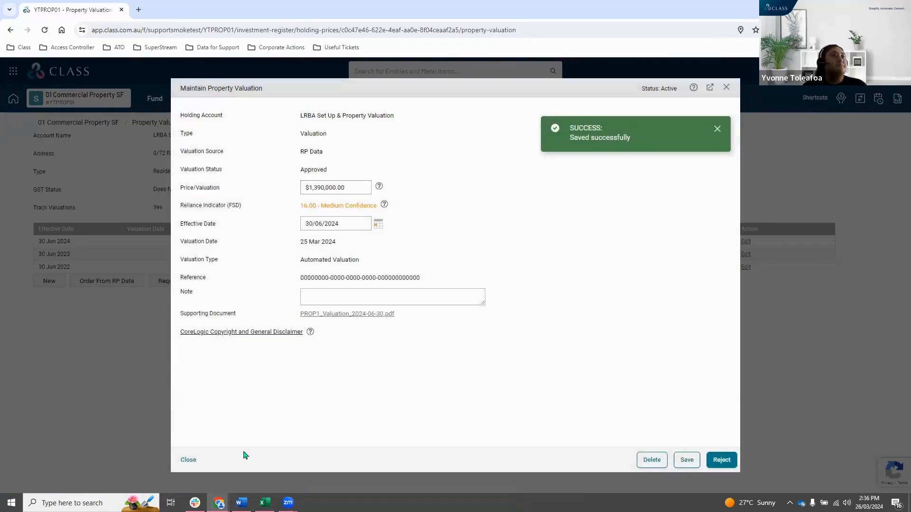
{"action": "left_click", "coordinate": [187, 464]}
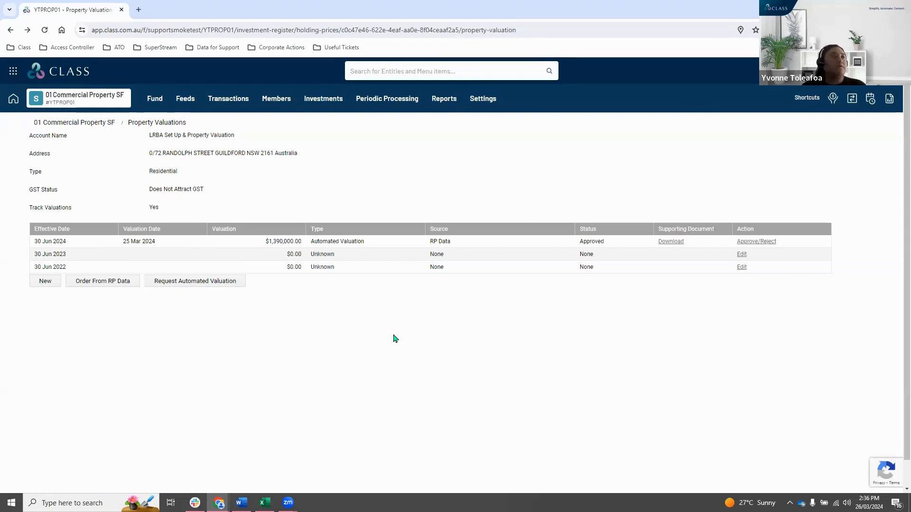
Start a new manual property valuation with Trustee as the valuation source.
{"action": "left_click", "coordinate": [46, 281]}
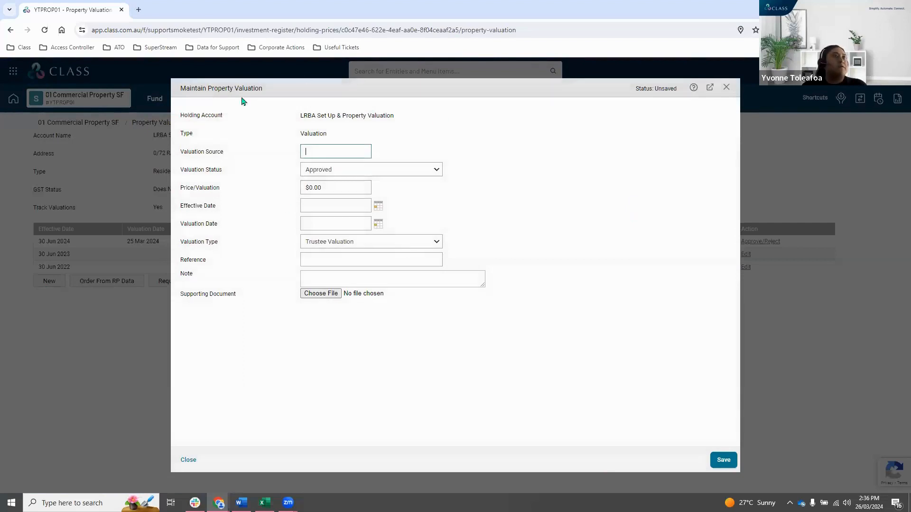
{"action": "left_click", "coordinate": [330, 149]}
{"action": "type", "text": "Trustee"}
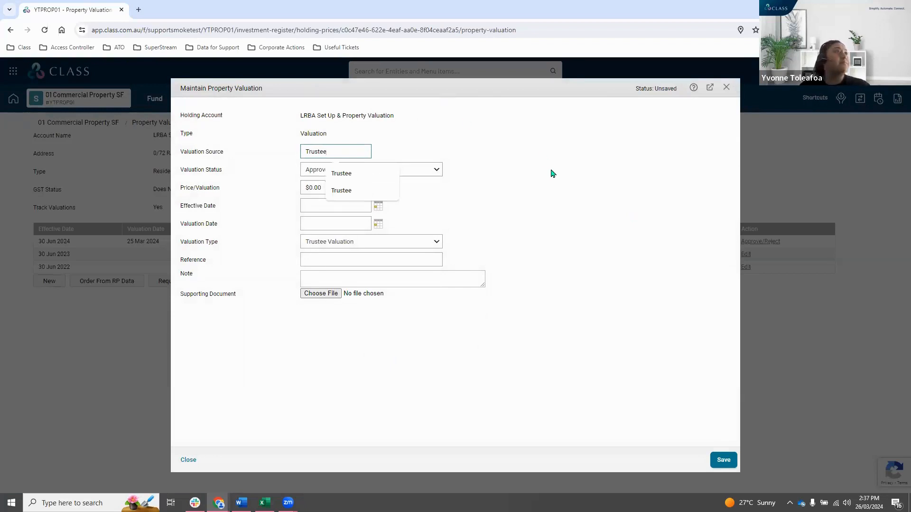
{"action": "left_click", "coordinate": [553, 173]}
Set the trustee valuation's price to $1,390,000.00.
{"action": "left_click", "coordinate": [341, 191]}
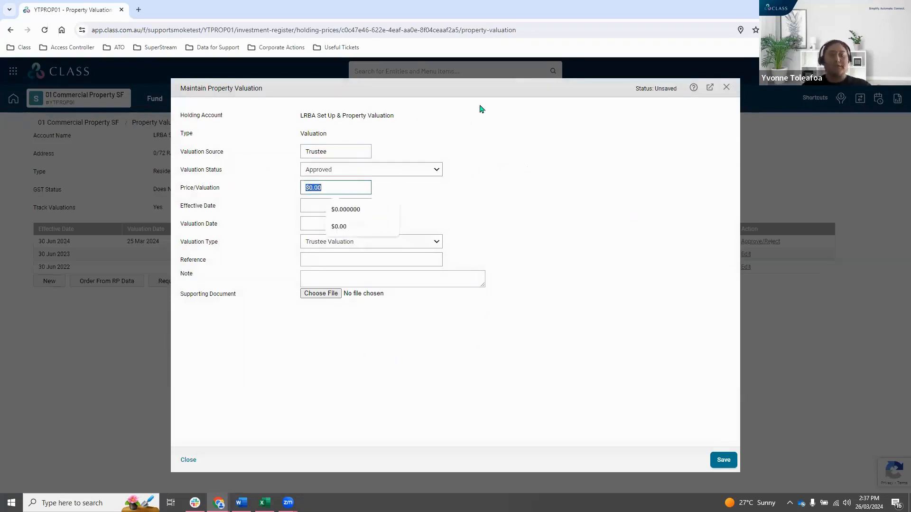
{"action": "type", "text": "13,900,"}
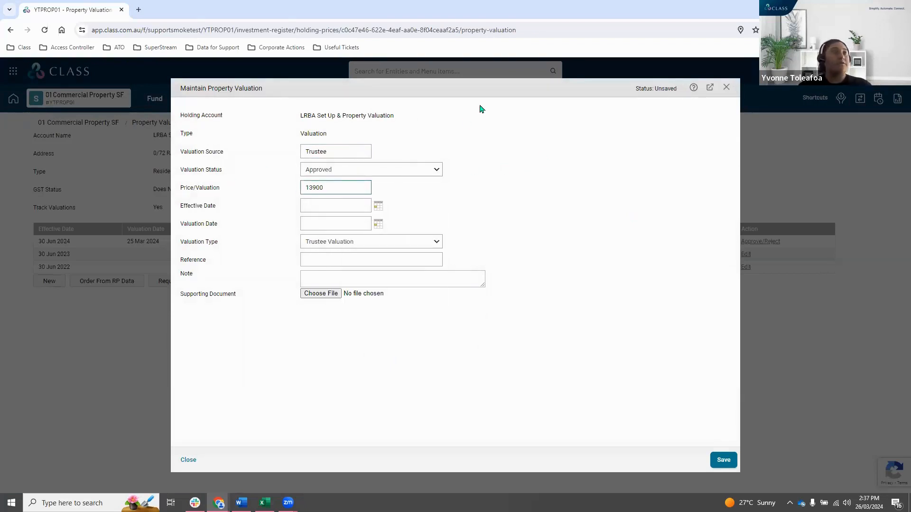
{"action": "type", "text": "00"}
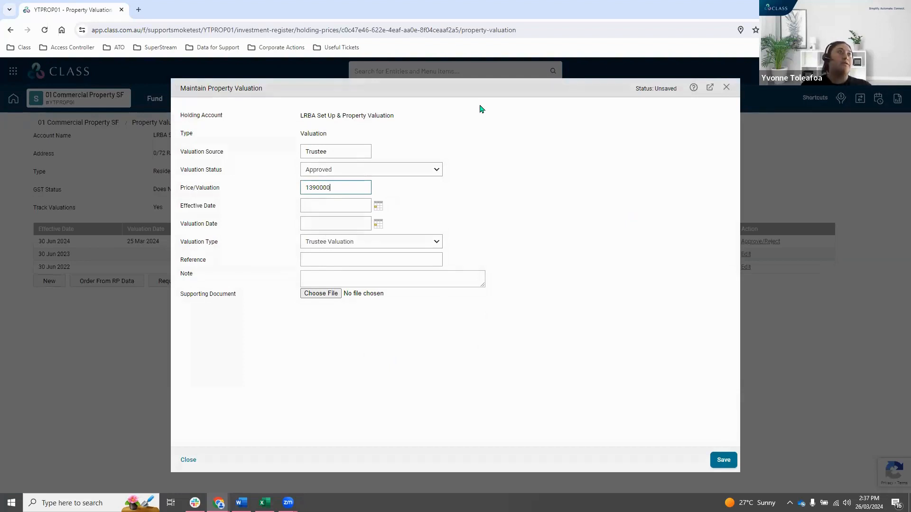
{"action": "type", "text": "0"}
{"action": "left_click", "coordinate": [510, 169]}
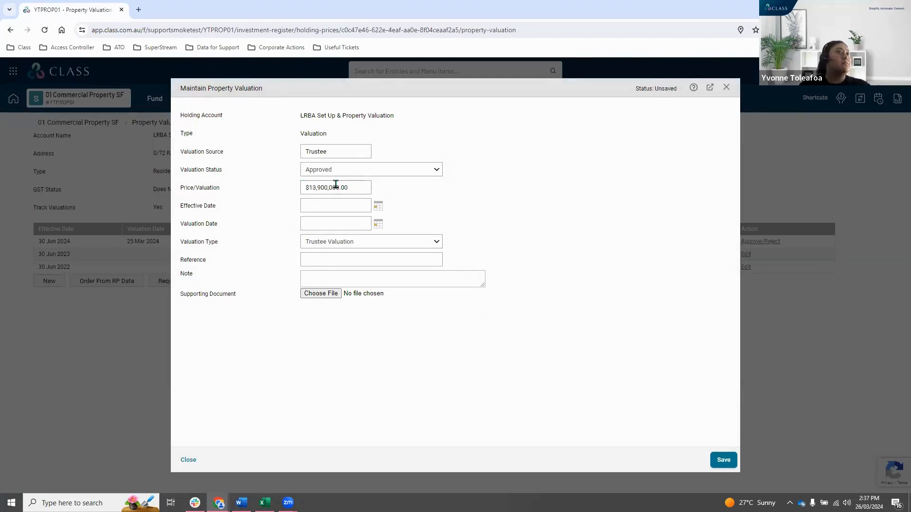
{"action": "left_click", "coordinate": [336, 187]}
{"action": "left_click", "coordinate": [284, 213]}
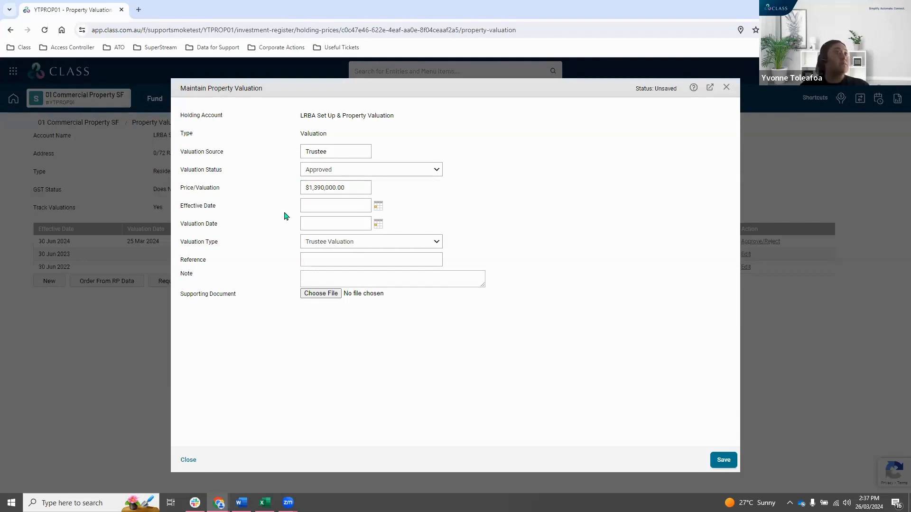
Set the trustee valuation's effective date to 30/06/2022 and its valuation date to 28/06/2022.
{"action": "left_click", "coordinate": [336, 204]}
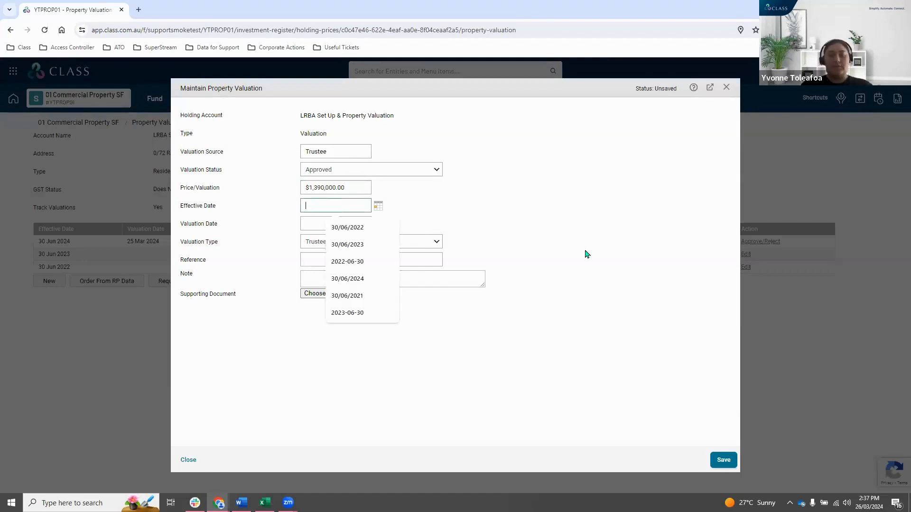
{"action": "type", "text": "3006"}
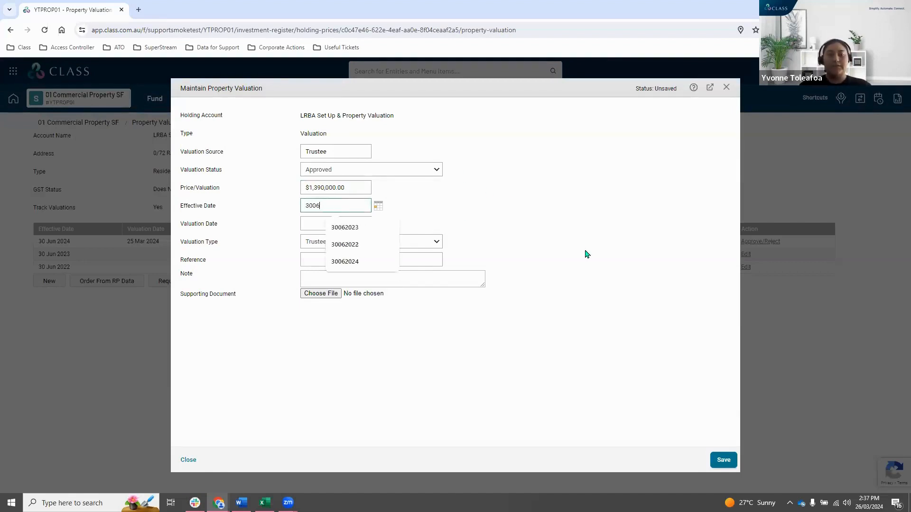
{"action": "type", "text": "2022"}
{"action": "left_click", "coordinate": [312, 219]}
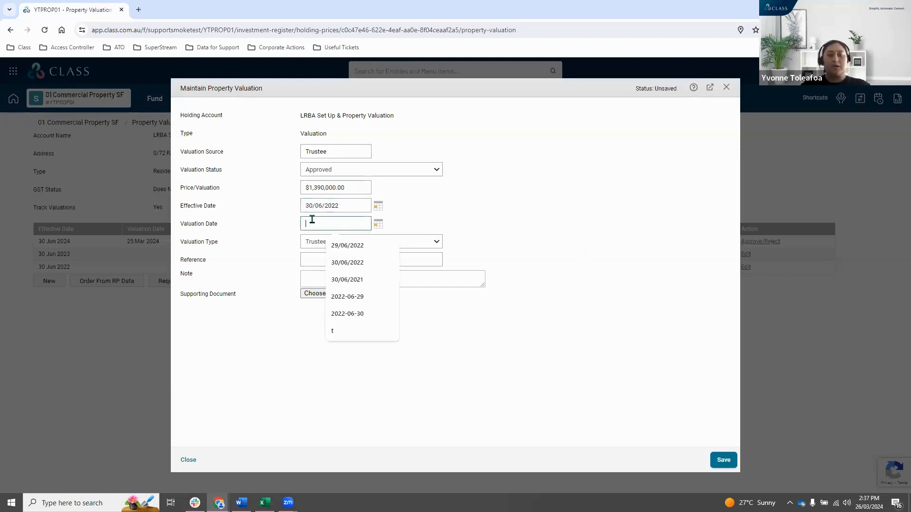
{"action": "type", "text": "280620"}
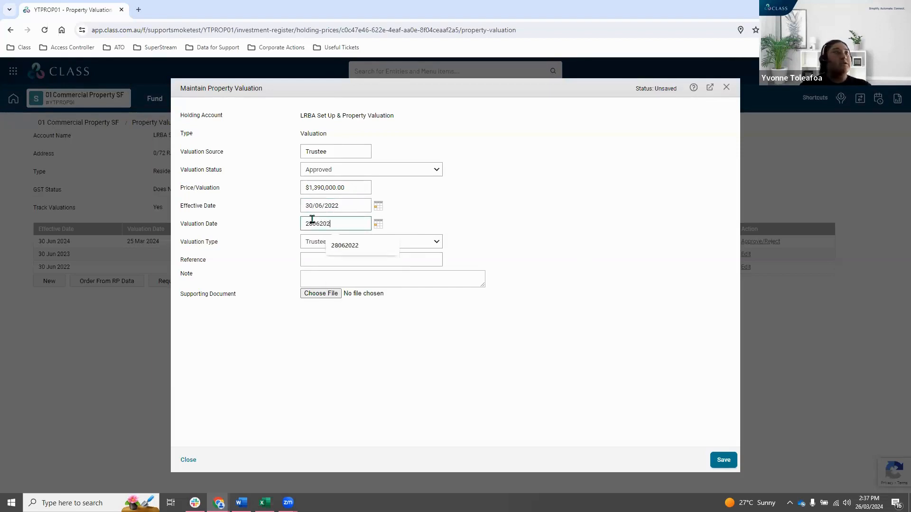
{"action": "type", "text": "2"}
{"action": "left_click", "coordinate": [380, 382]}
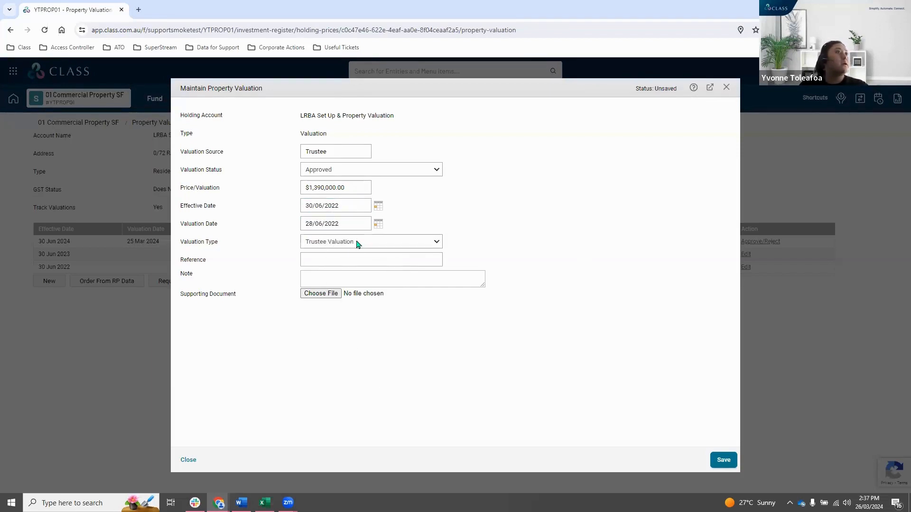
Review the valuation type options, keep Trustee Valuation and save the new valuation.
{"action": "left_click", "coordinate": [358, 243]}
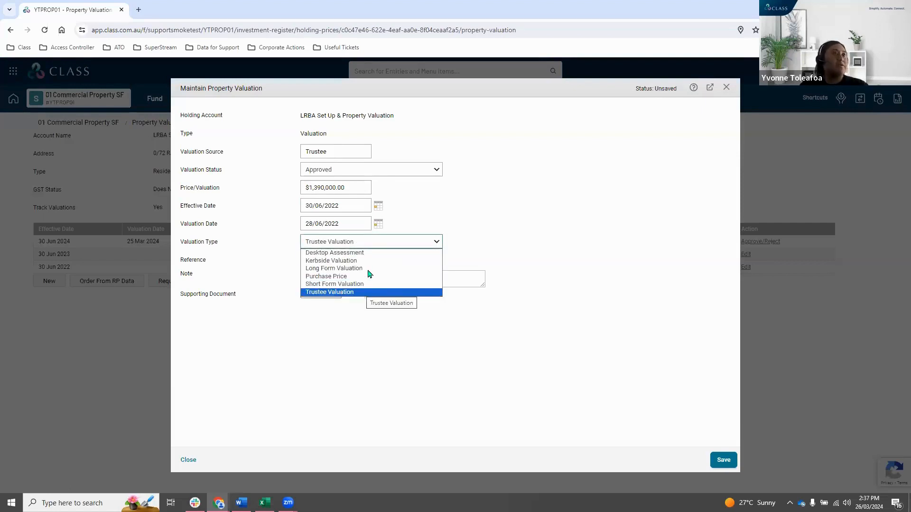
{"action": "left_click", "coordinate": [418, 241]}
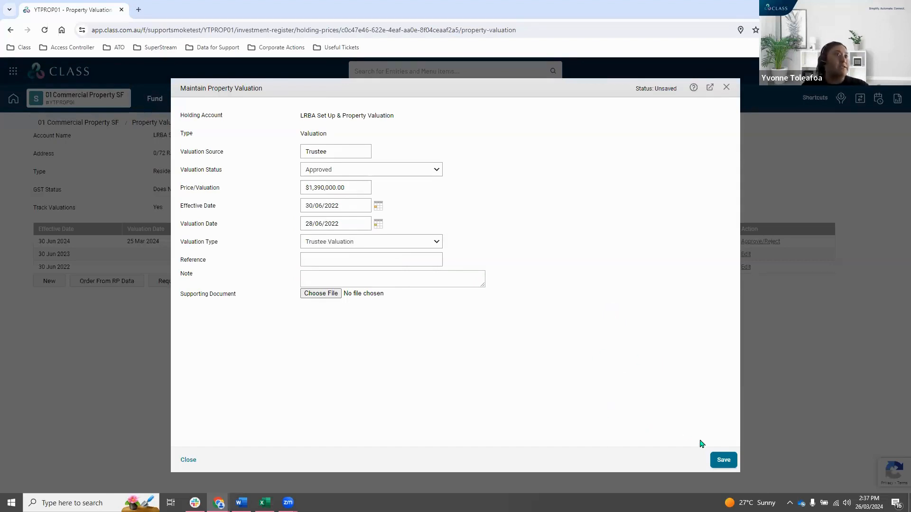
{"action": "left_click", "coordinate": [721, 461]}
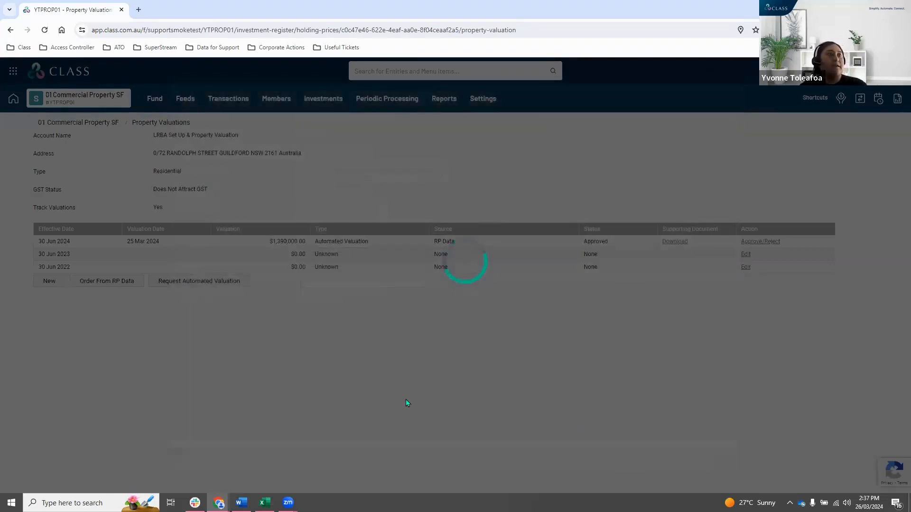
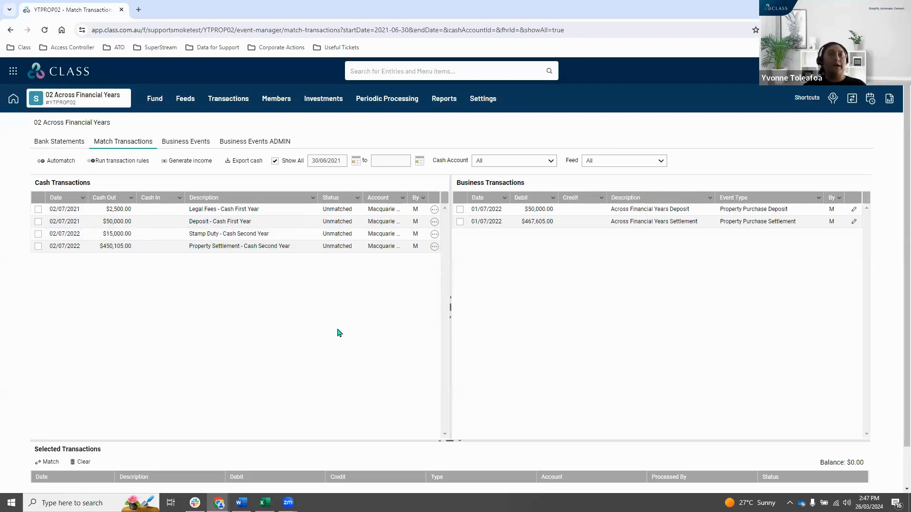
Start a new custom holding account with code CHA01 and description Property Across FY CHA.
{"action": "left_click", "coordinate": [325, 102]}
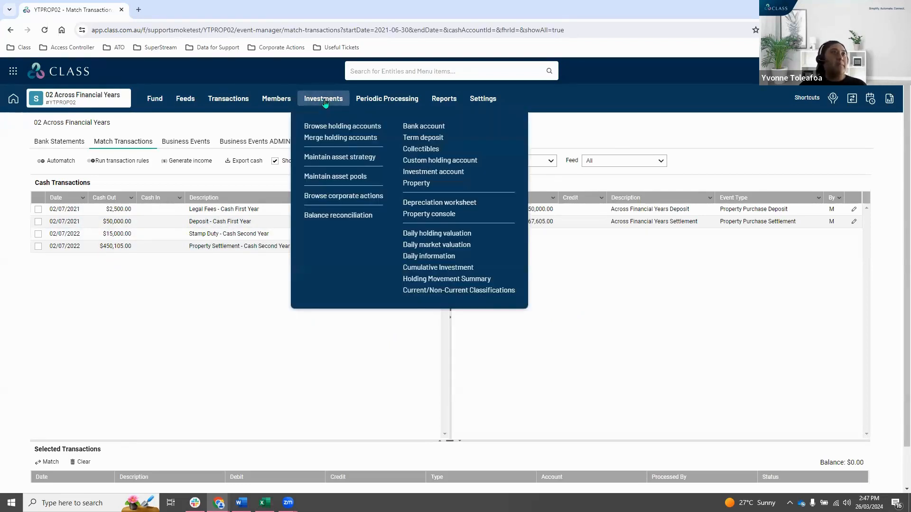
{"action": "left_click", "coordinate": [488, 161]}
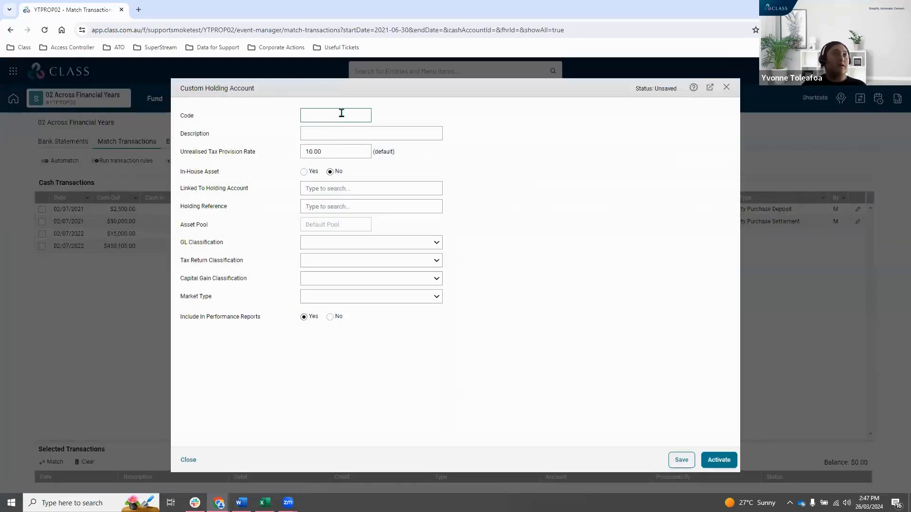
{"action": "left_click", "coordinate": [342, 113]}
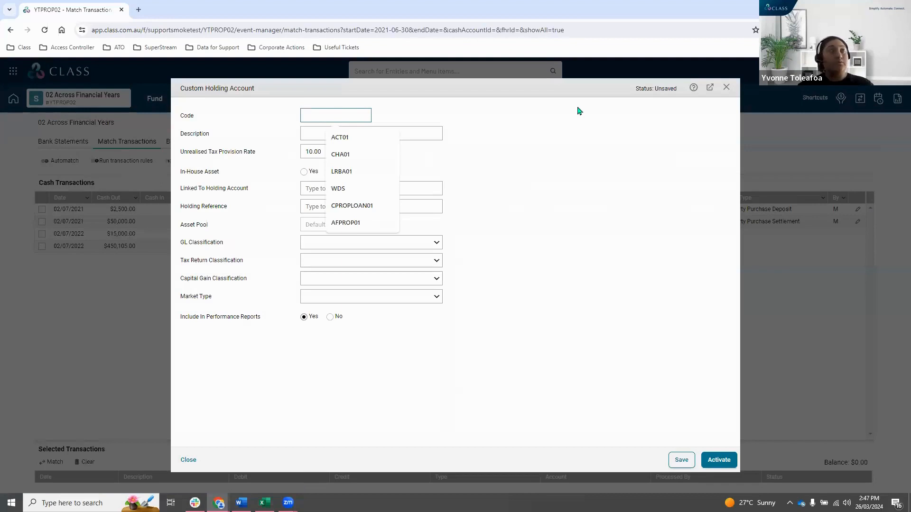
{"action": "type", "text": "CHA01"}
{"action": "key", "text": "Tab"}
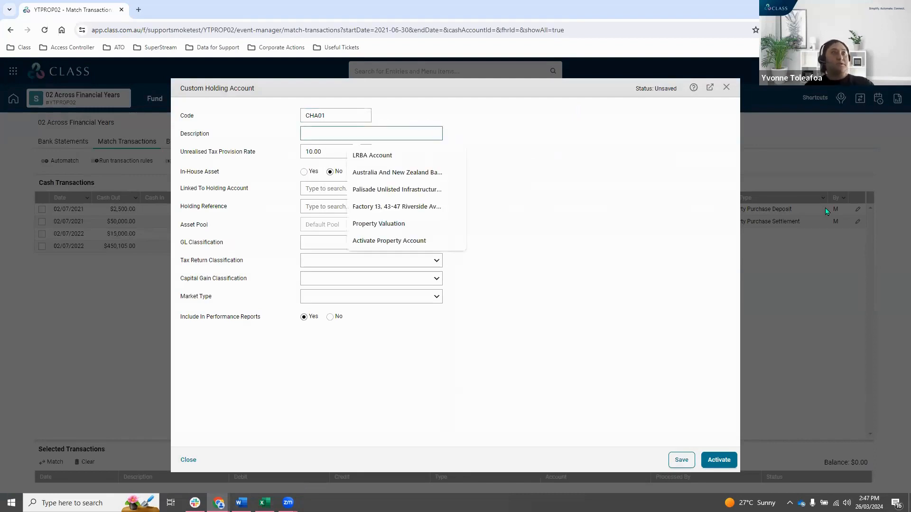
{"action": "type", "text": "C"}
{"action": "key", "text": "BackSpace"}
{"action": "type", "text": "Pro"}
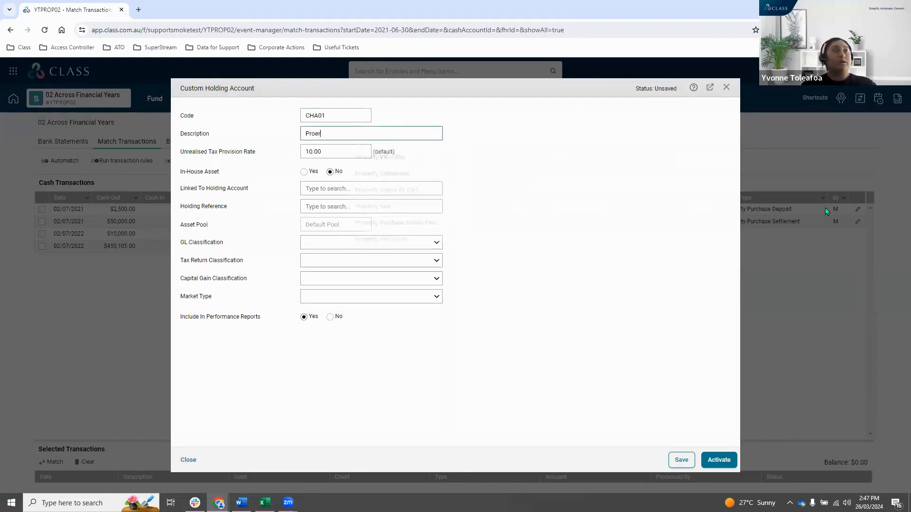
{"action": "type", "text": "perty A"}
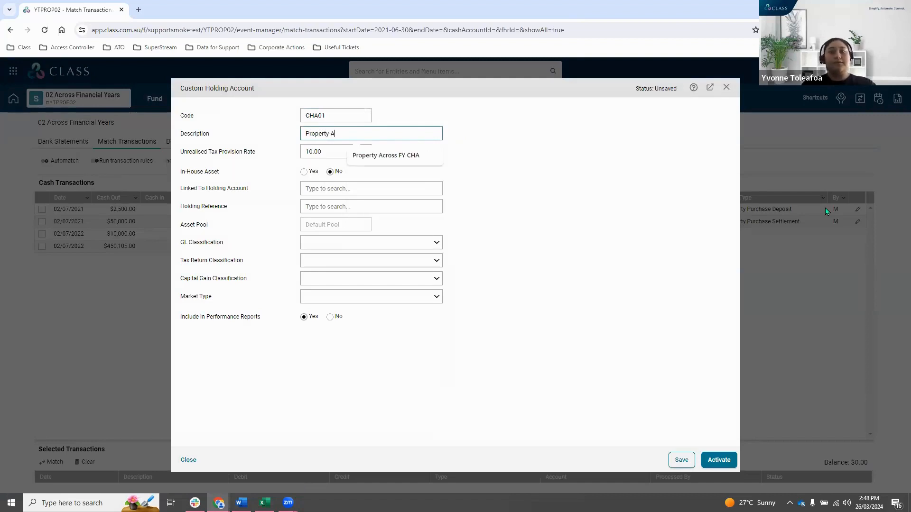
{"action": "type", "text": "cross FY CHA"}
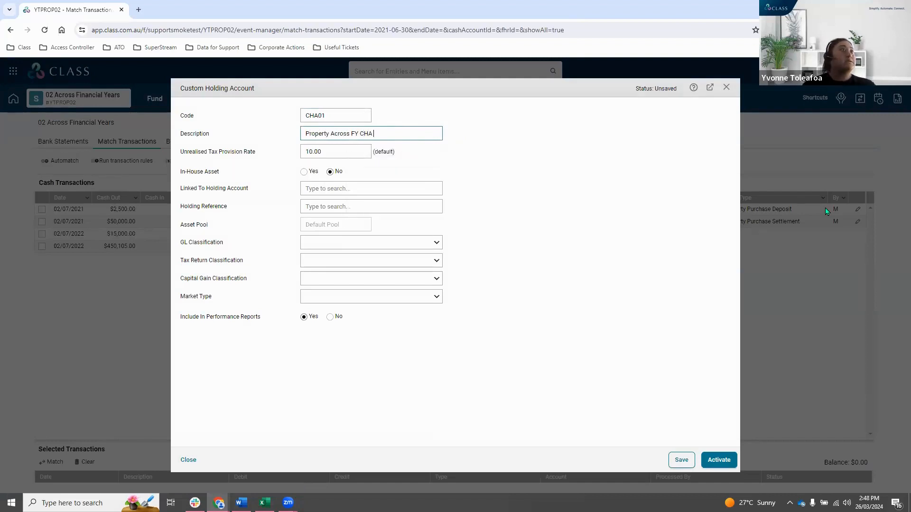
Classify the custom holding account as Sundry Assets in the general ledger and activate it.
{"action": "left_click", "coordinate": [423, 385]}
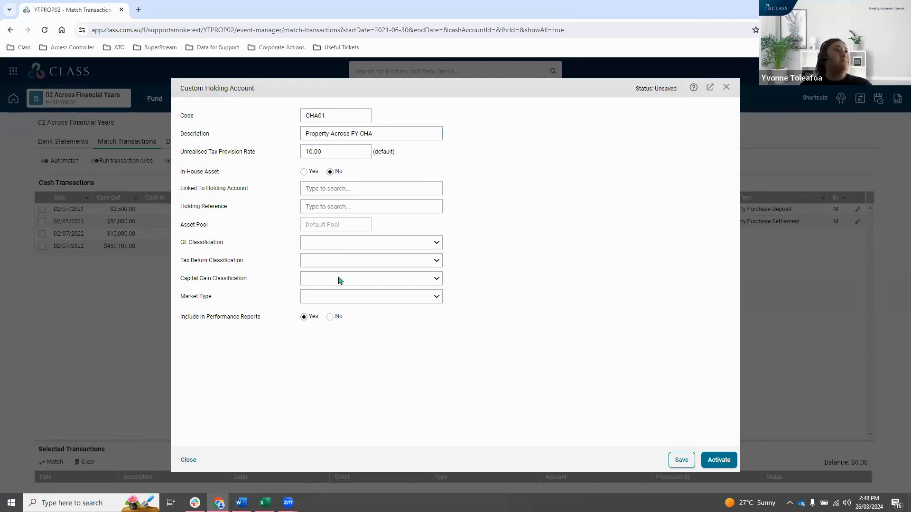
{"action": "left_click", "coordinate": [335, 248]}
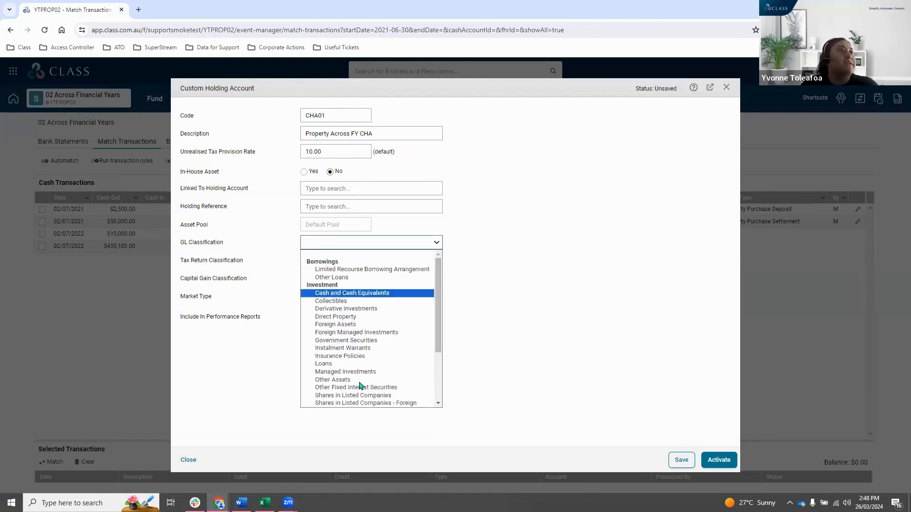
{"action": "scroll", "coordinate": [359, 386], "scroll_direction": "down", "scroll_amount": 2}
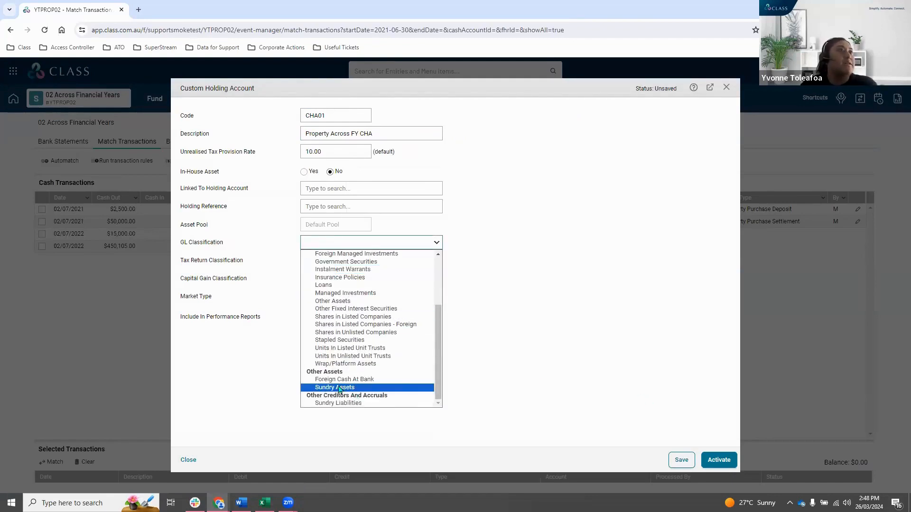
{"action": "left_click", "coordinate": [335, 388]}
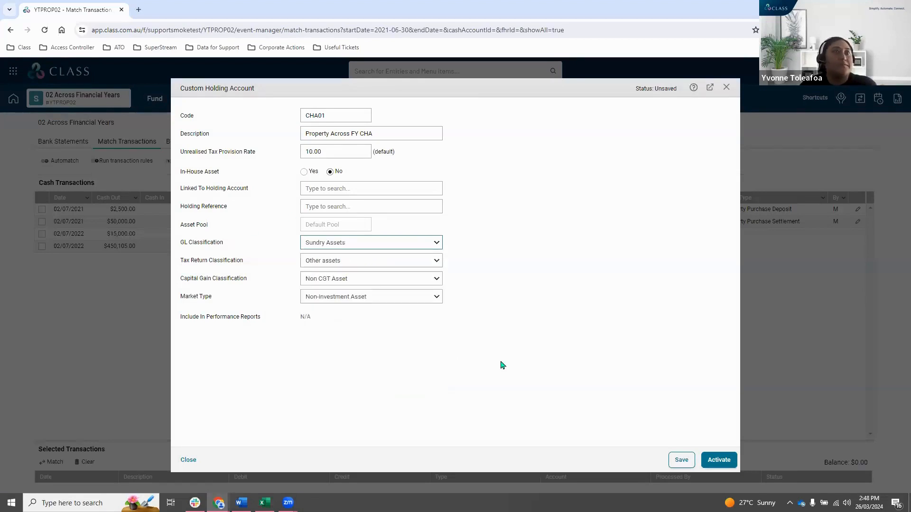
{"action": "left_click", "coordinate": [719, 460]}
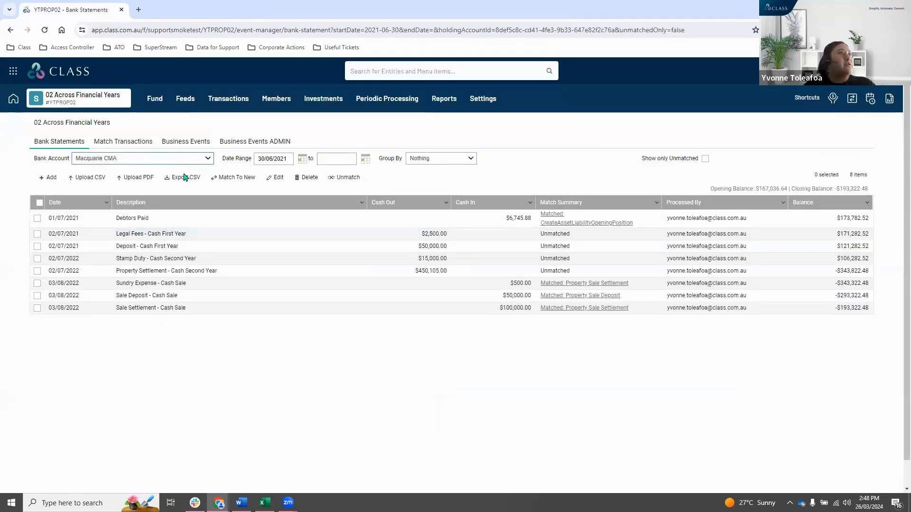
Show the bank statement of the Property Across FY CHA account and start adding new transactions to it.
{"action": "left_click", "coordinate": [161, 160]}
{"action": "left_click", "coordinate": [162, 178]}
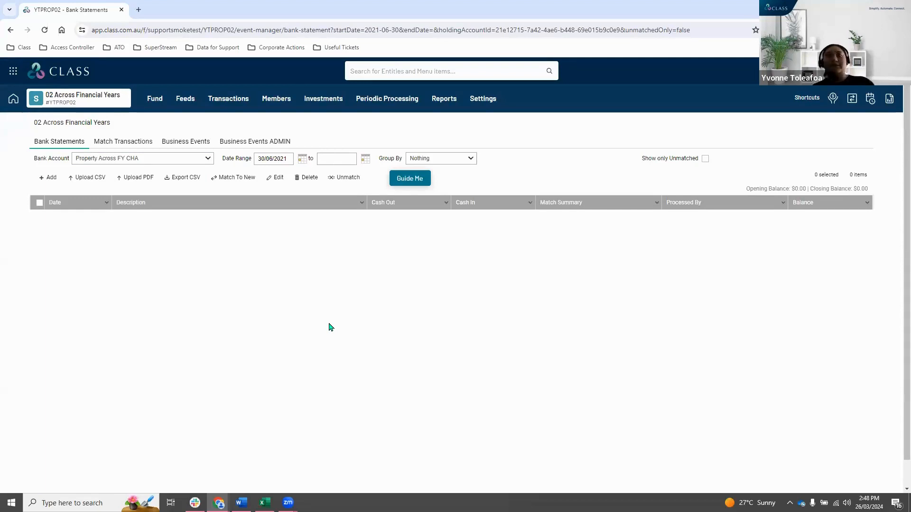
{"action": "left_click", "coordinate": [48, 178]}
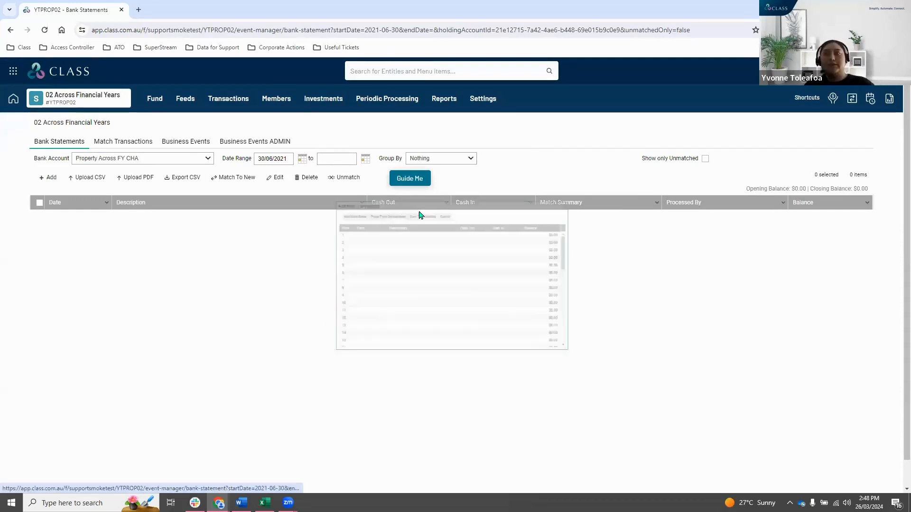
Enter the first transaction dated 02/07/2021 as Legal Fees - Park CHA with 2500 cash in.
{"action": "left_click", "coordinate": [307, 208]}
{"action": "type", "text": "02/07/2021"}
{"action": "left_click", "coordinate": [389, 207]}
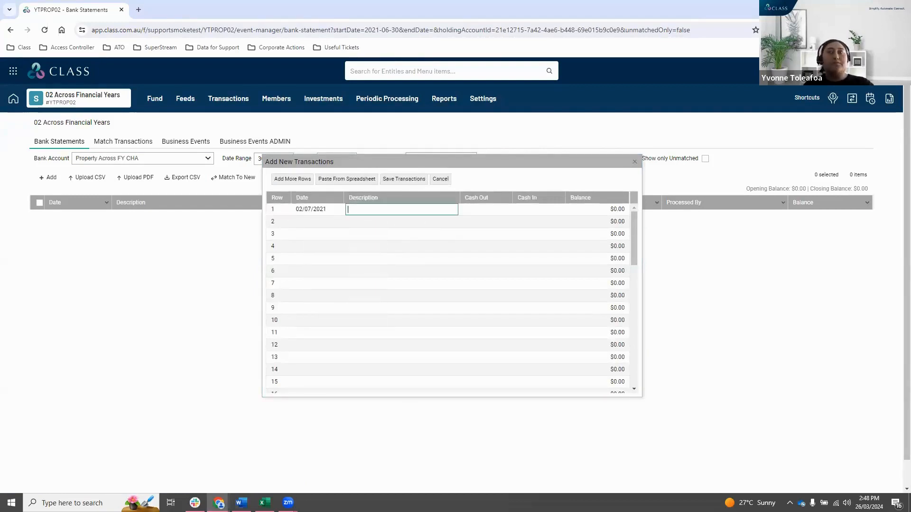
{"action": "key", "text": "alt+Tab"}
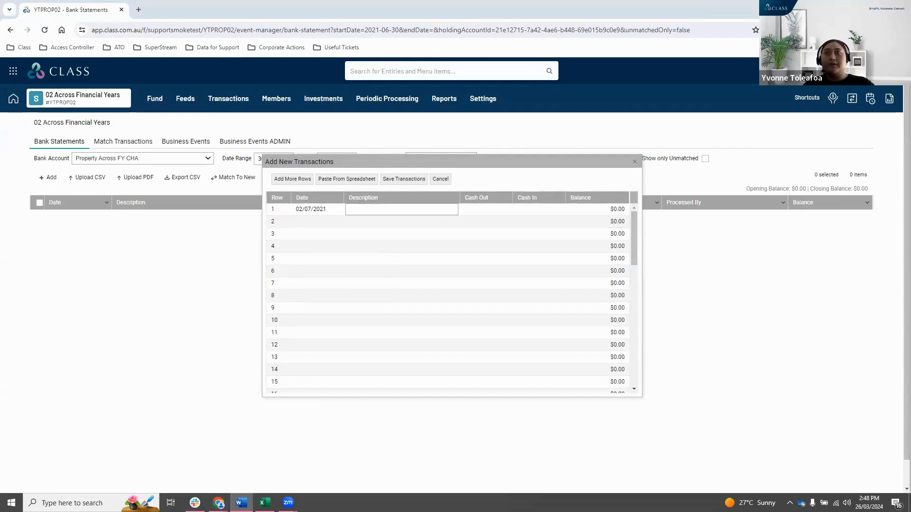
{"action": "left_click", "coordinate": [399, 207]}
{"action": "type", "text": "Legal Fees - Park CHA"}
{"action": "left_click", "coordinate": [545, 209]}
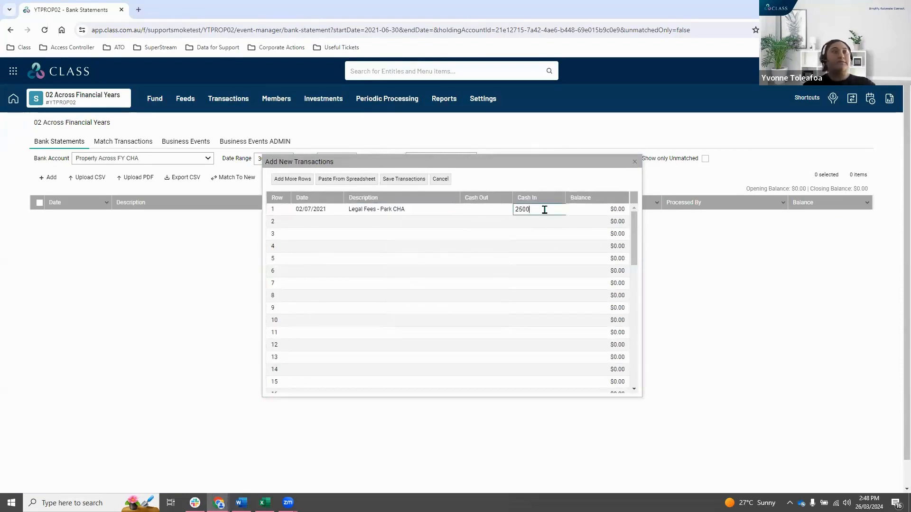
Enter a second transaction dated 02/07/2021 as Deposit - Park CHA with $50,000.00 cash in, and save both transactions.
{"action": "key", "text": "alt+Tab"}
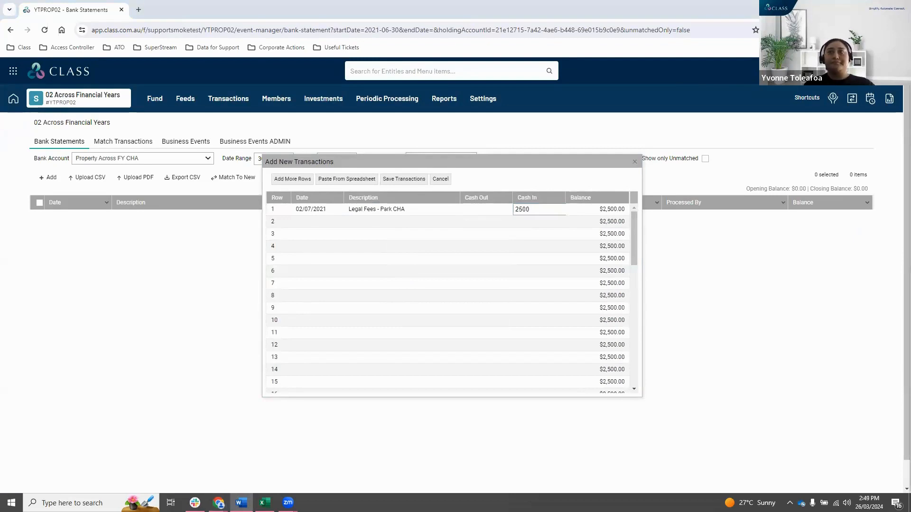
{"action": "left_click", "coordinate": [317, 221]}
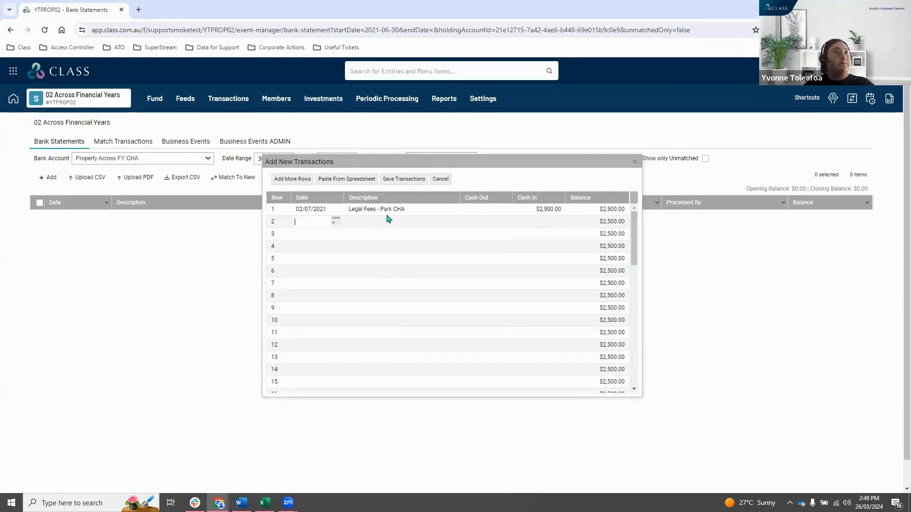
{"action": "left_click", "coordinate": [382, 222]}
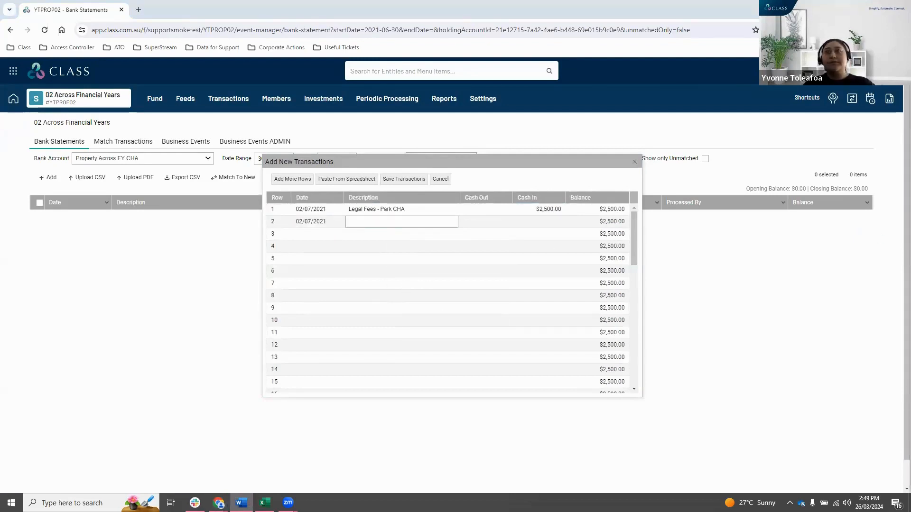
{"action": "left_click", "coordinate": [430, 221]}
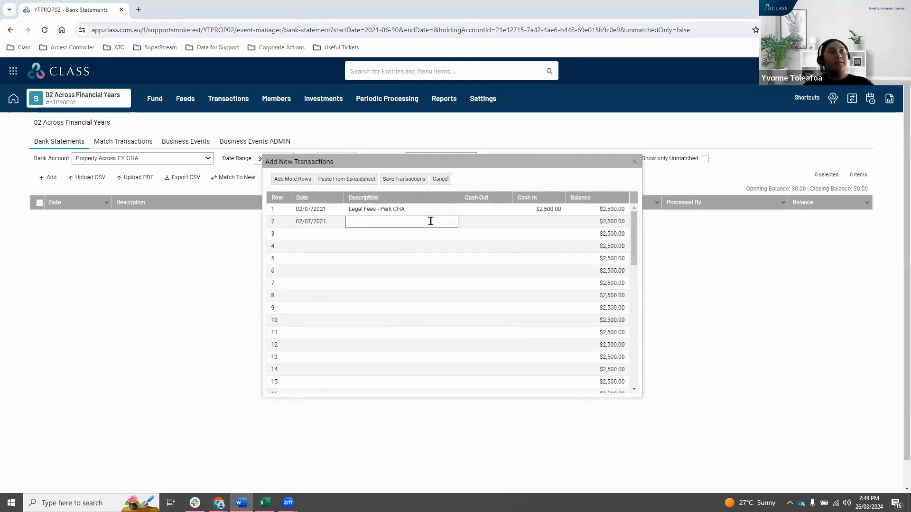
{"action": "type", "text": "Deposit - Park CHA"}
{"action": "left_click", "coordinate": [554, 221]}
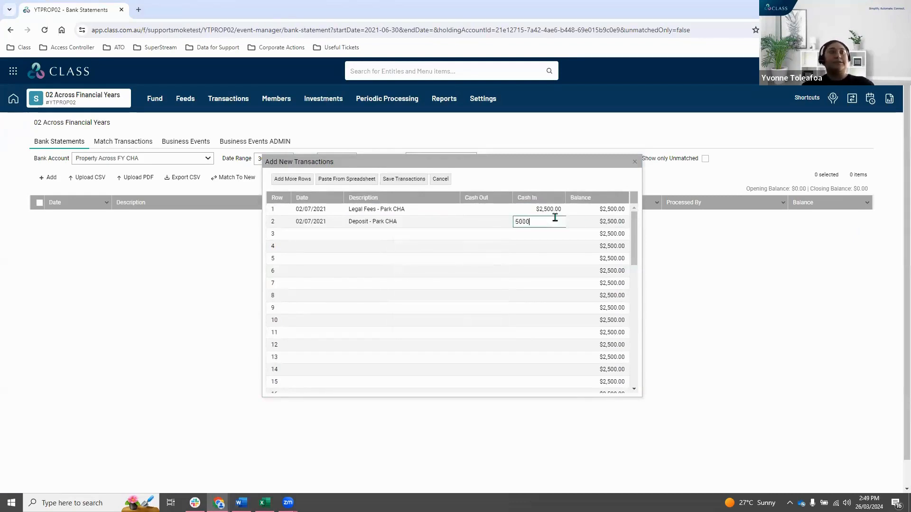
{"action": "left_click", "coordinate": [504, 256]}
{"action": "left_click", "coordinate": [463, 233]}
{"action": "left_click", "coordinate": [404, 180]}
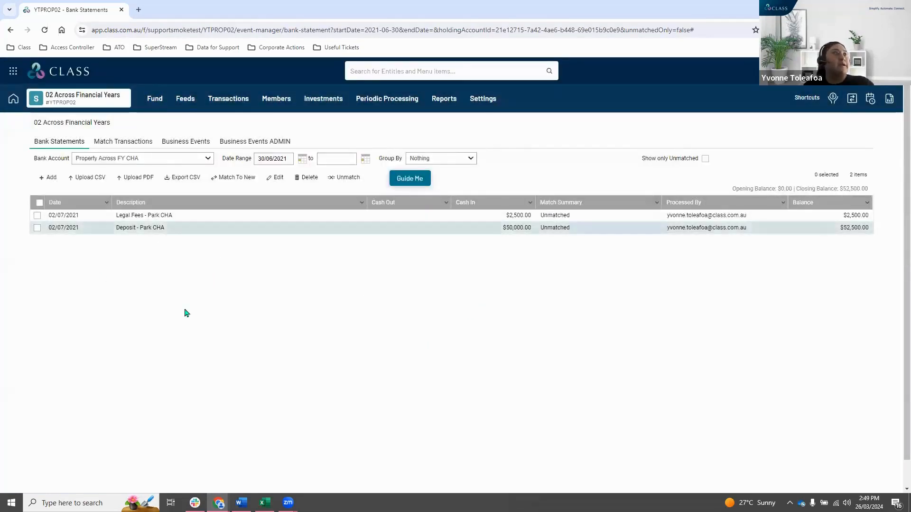
Match the Legal Fees - Park CHA cash transaction with Legal Fees - Cash First Year.
{"action": "left_click", "coordinate": [117, 142]}
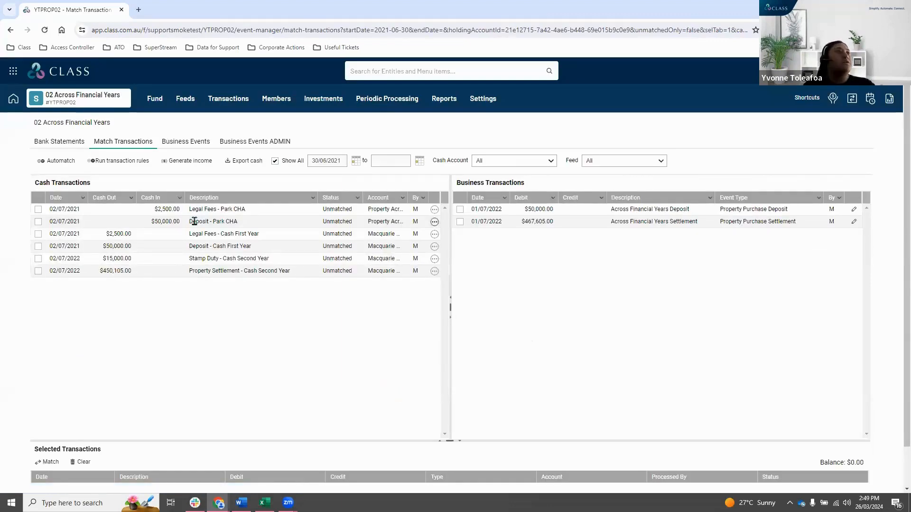
{"action": "left_click", "coordinate": [186, 209]}
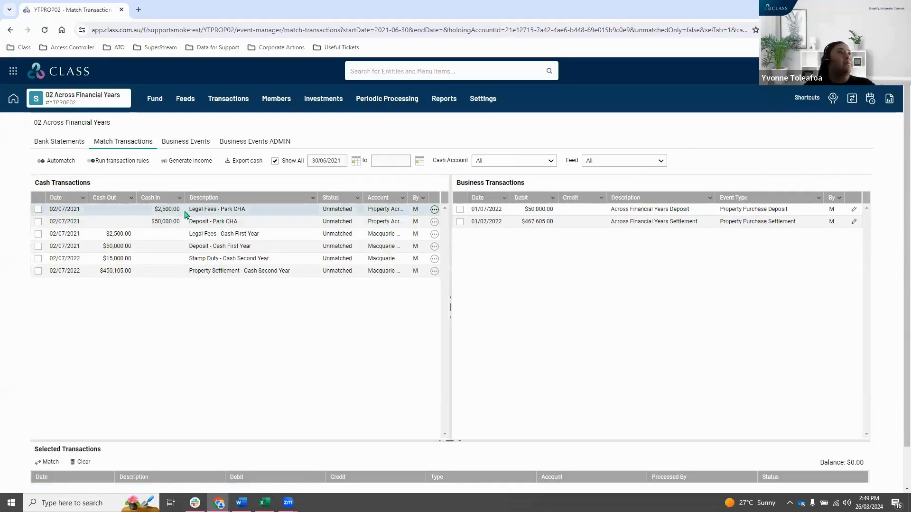
{"action": "left_click", "coordinate": [229, 235]}
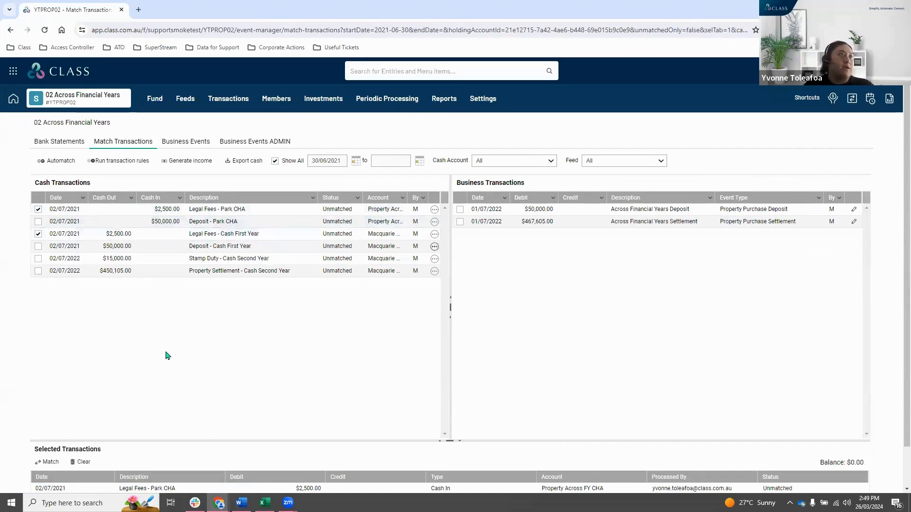
{"action": "left_click", "coordinate": [50, 464]}
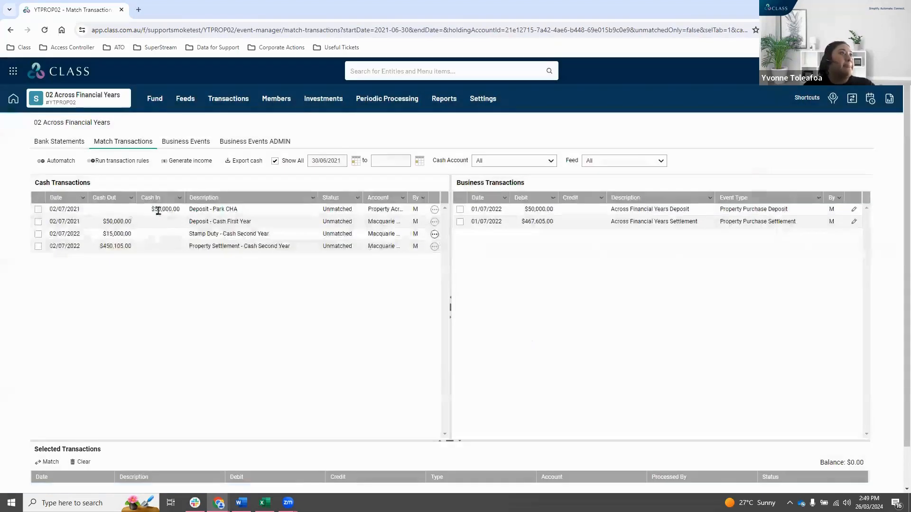
Match the Deposit - Park CHA cash transaction with Deposit - Cash First Year.
{"action": "left_click", "coordinate": [163, 209]}
{"action": "left_click", "coordinate": [149, 223]}
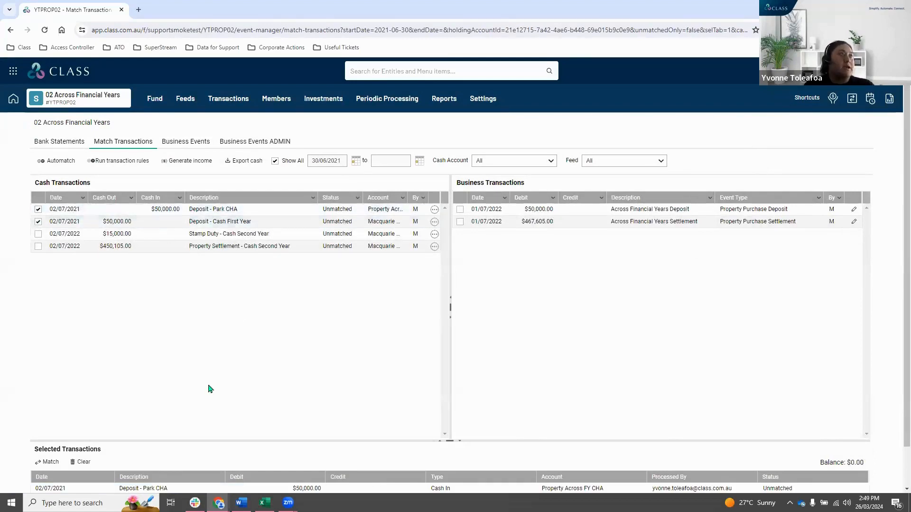
{"action": "left_click", "coordinate": [49, 463]}
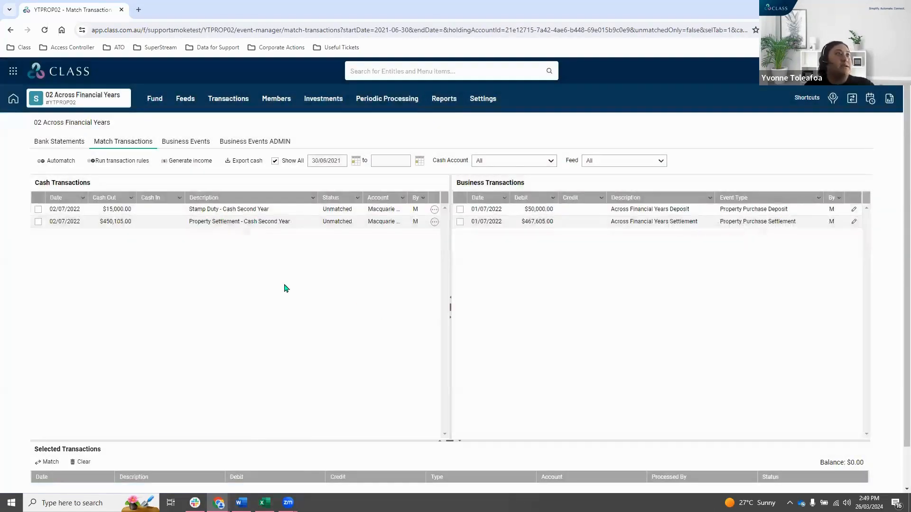
Open the fund's Statement of Financial Position in a separate browser tab and switch to it.
{"action": "left_click", "coordinate": [444, 98]}
{"action": "right_click", "coordinate": [451, 126]}
{"action": "left_click", "coordinate": [474, 134]}
{"action": "left_click", "coordinate": [182, 338]}
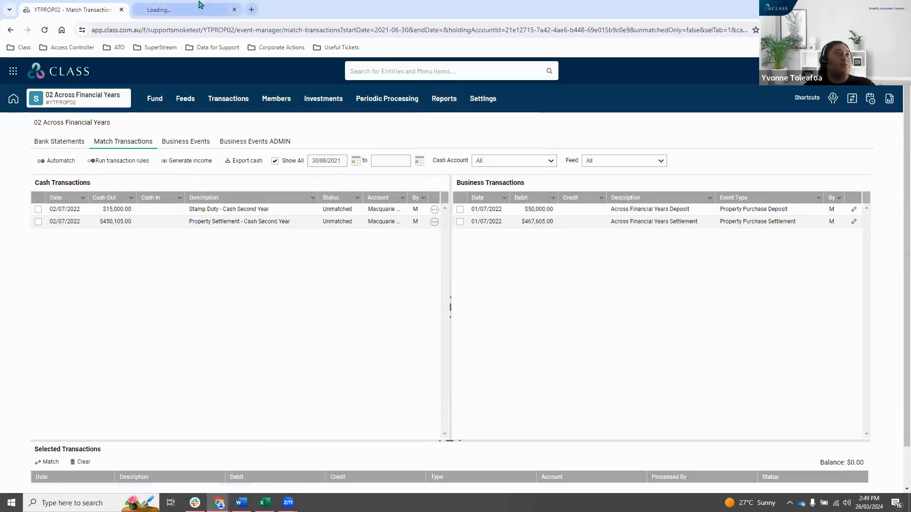
{"action": "left_click", "coordinate": [173, 5]}
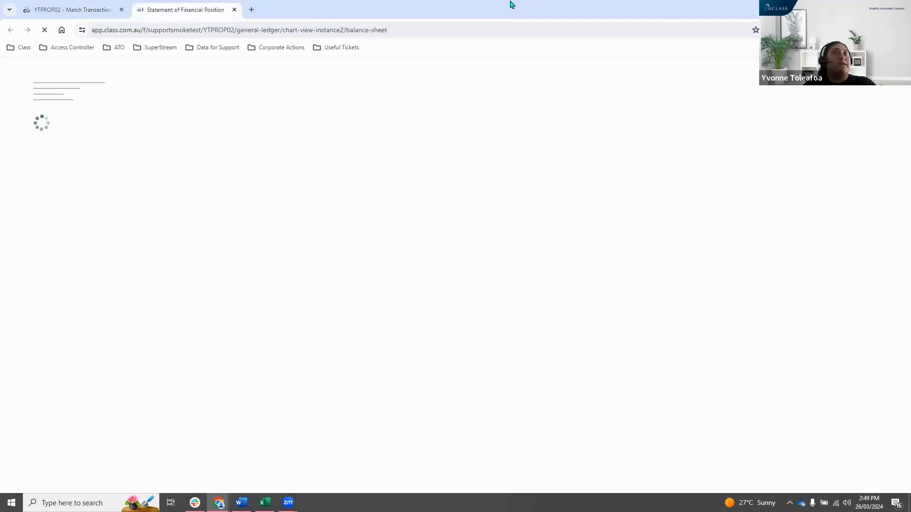
Show the Statement of Financial Position for 01/07/2021 to 30/06/2022 without comparatives and search it for "sundry".
{"action": "left_click", "coordinate": [260, 172]}
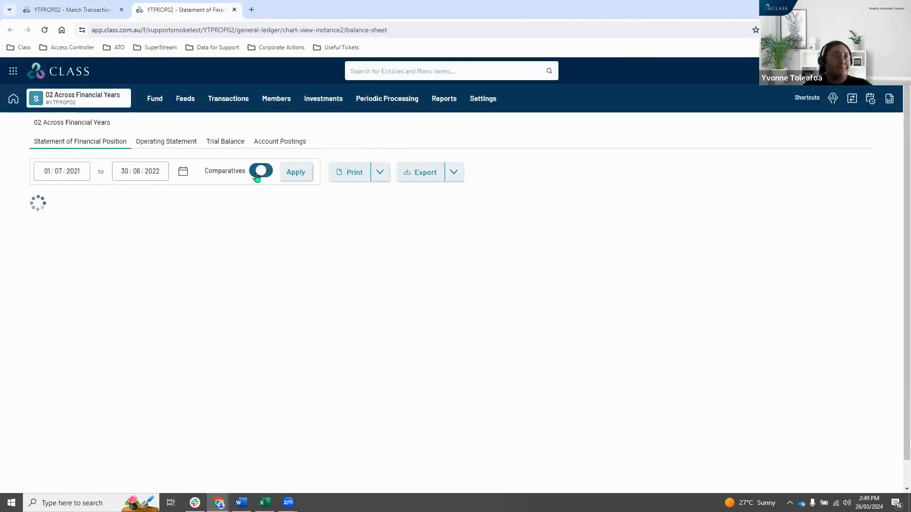
{"action": "left_click", "coordinate": [304, 177]}
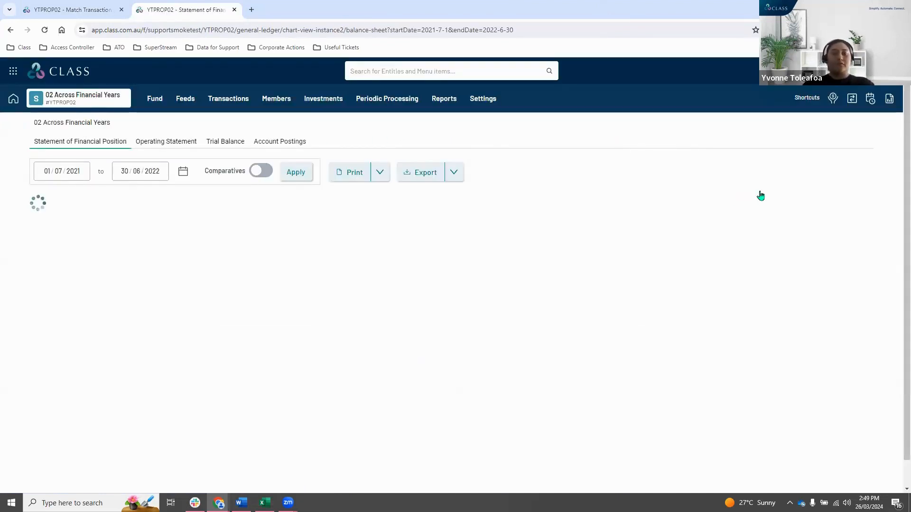
{"action": "key", "text": "ctrl+f"}
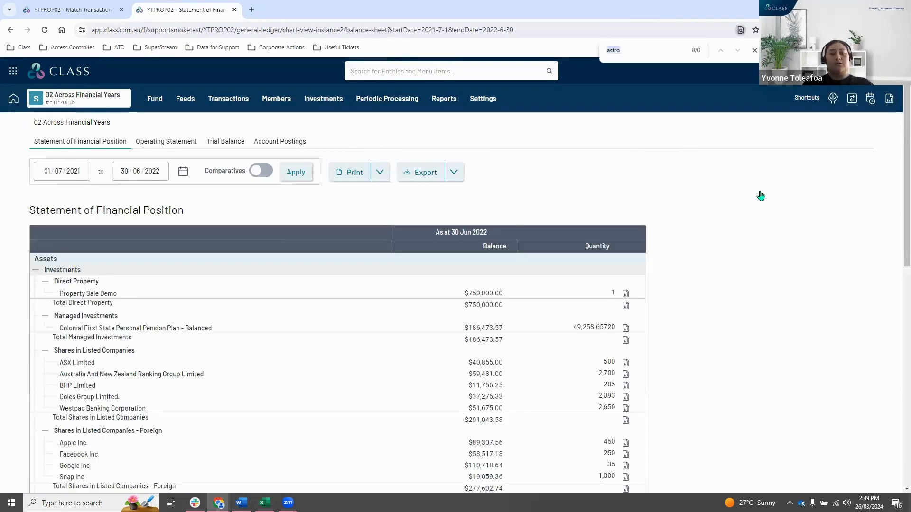
{"action": "type", "text": "sundry"}
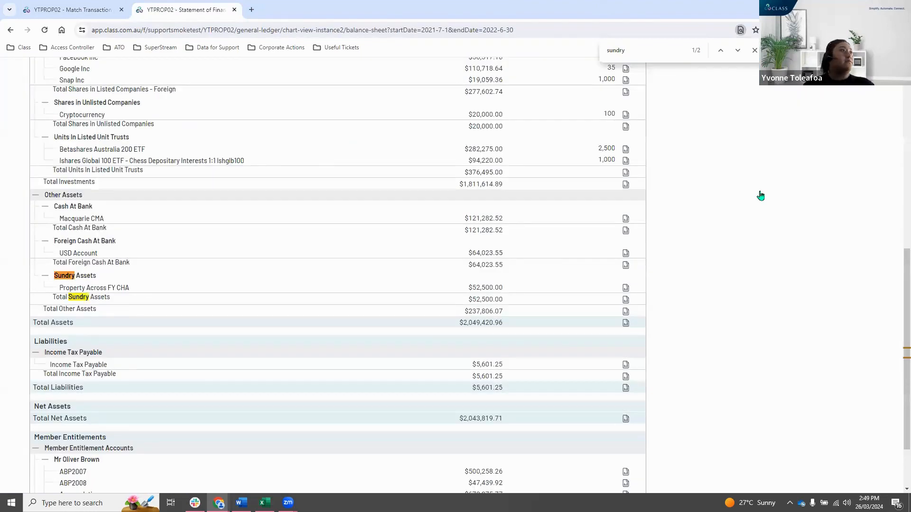
Check the Property Across FY CHA line under Sundry Assets, and review the Across Financial Years Deposit event from the Match Transactions page.
{"action": "left_click_drag", "start_coordinate": [59, 288], "coordinate": [131, 288]}
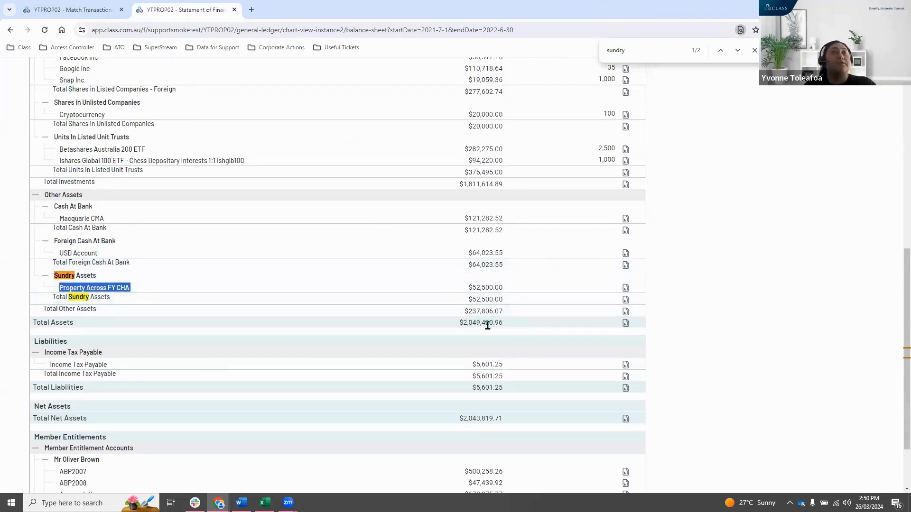
{"action": "scroll", "coordinate": [437, 306], "scroll_direction": "up", "scroll_amount": 8}
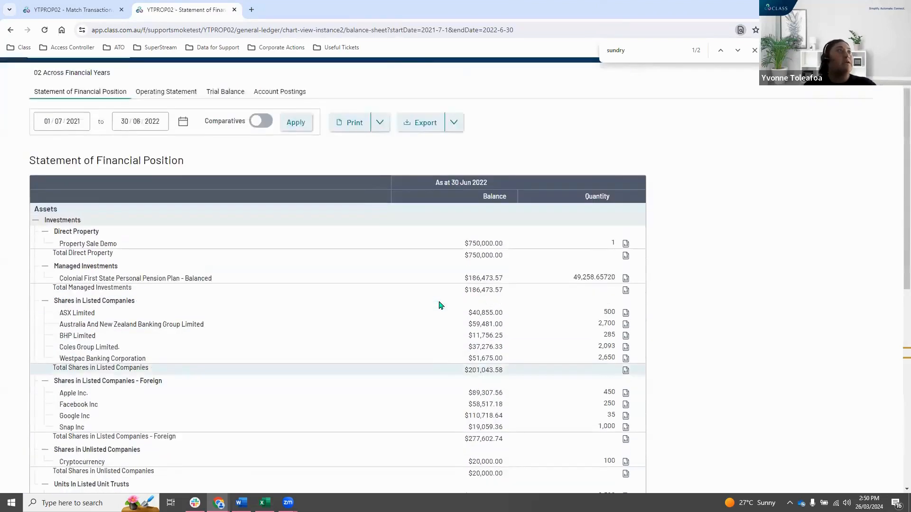
{"action": "left_click", "coordinate": [78, 9]}
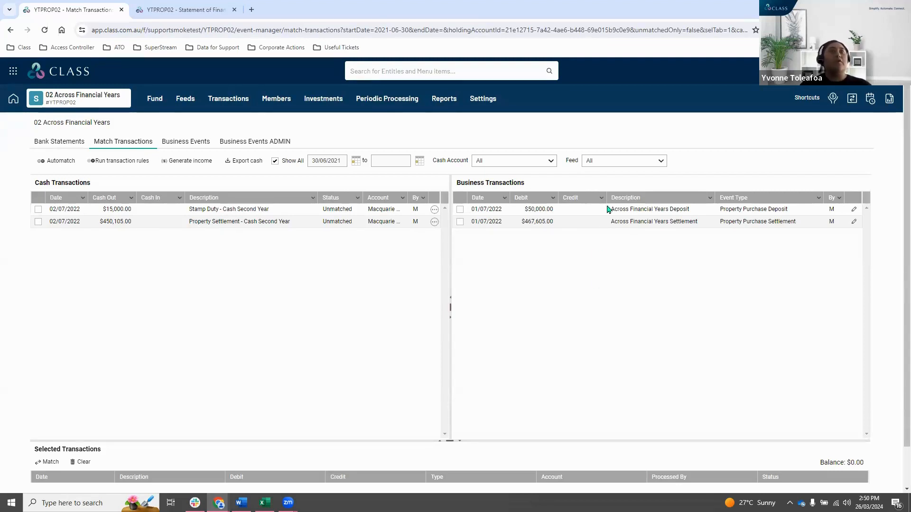
{"action": "left_click", "coordinate": [853, 209]}
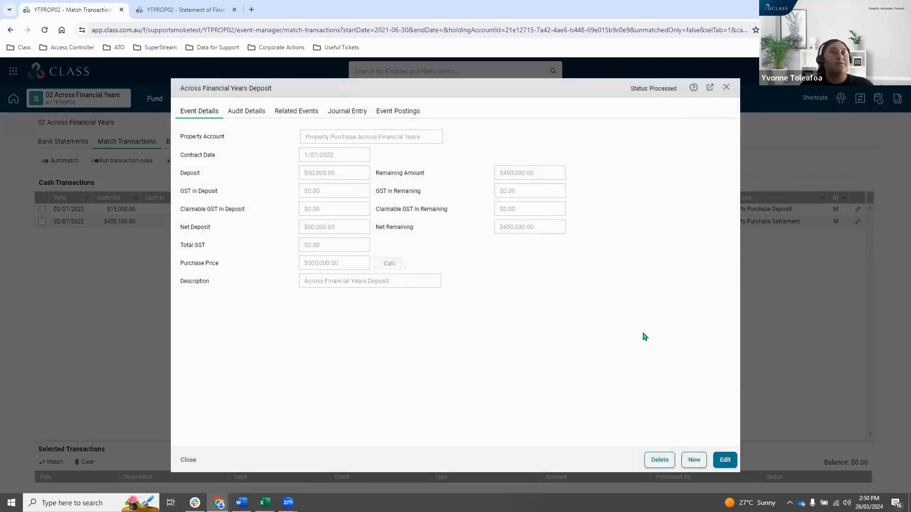
{"action": "left_click", "coordinate": [725, 460]}
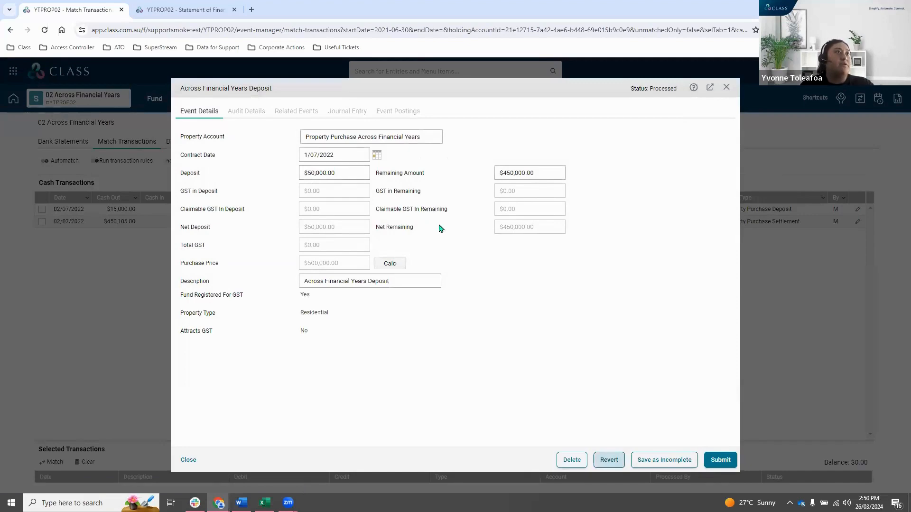
{"action": "left_click", "coordinate": [726, 87]}
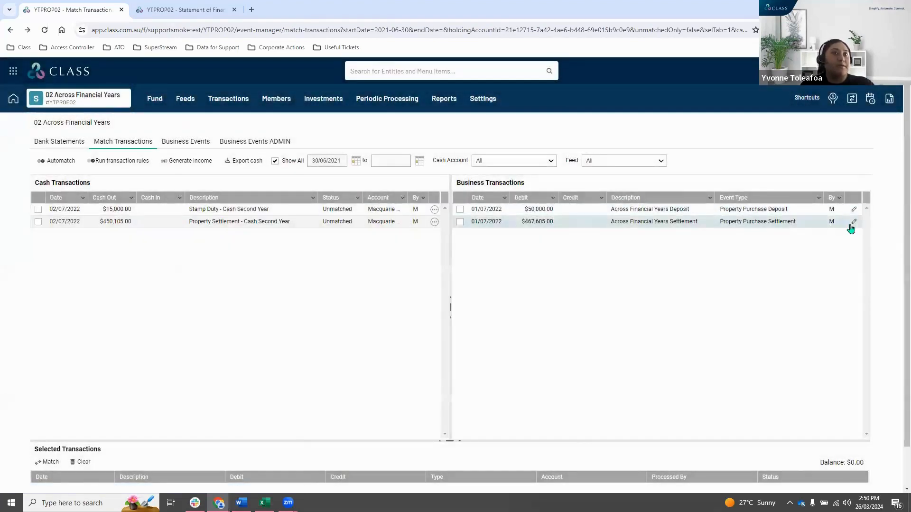
Open the Across Financial Years Settlement event for editing and review its settlement date, contract date and purchase price.
{"action": "left_click", "coordinate": [851, 227]}
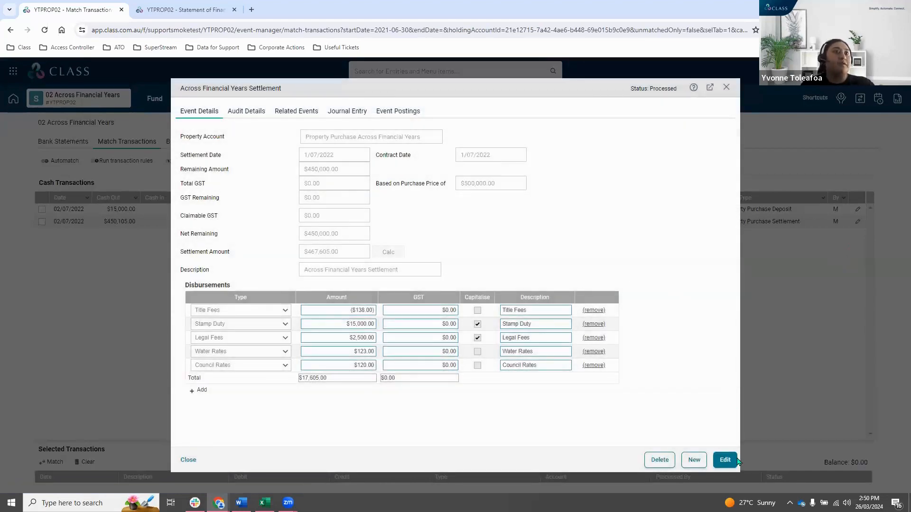
{"action": "left_click", "coordinate": [736, 459]}
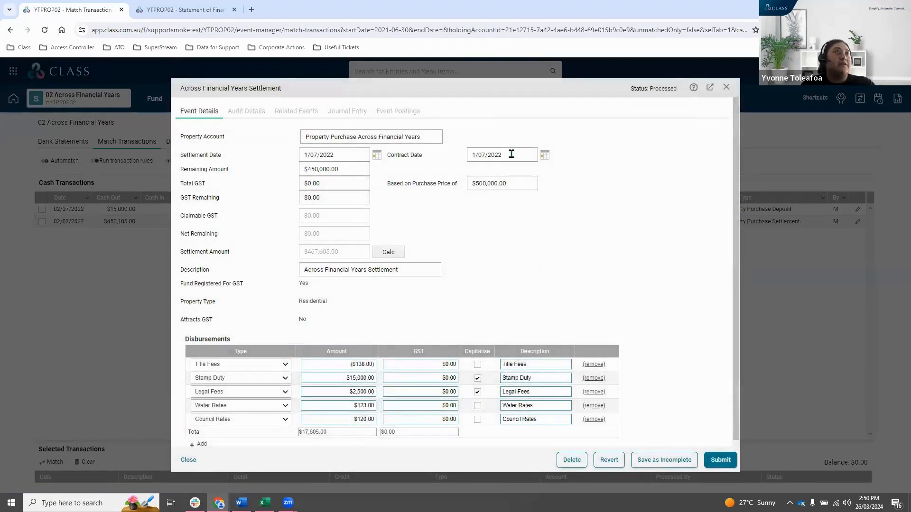
{"action": "left_click", "coordinate": [511, 154]}
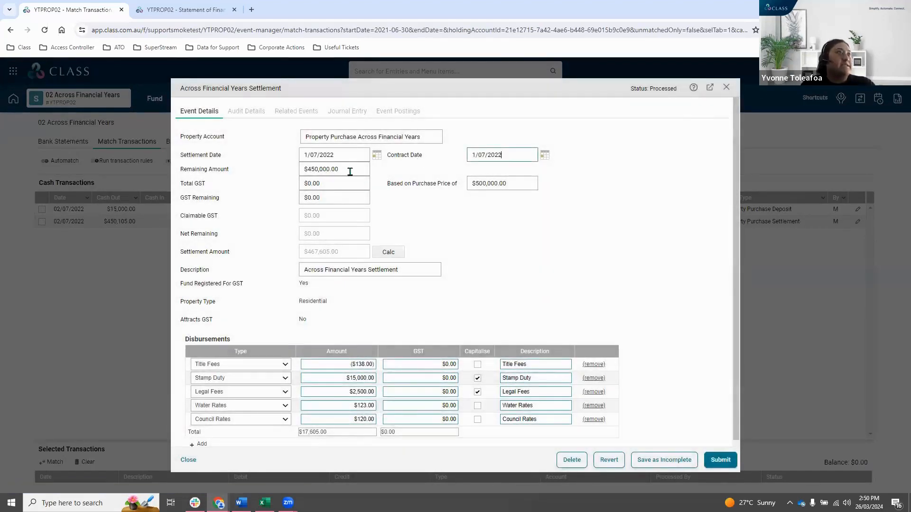
{"action": "left_click_drag", "start_coordinate": [514, 182], "coordinate": [452, 183]}
{"action": "left_click", "coordinate": [588, 228]}
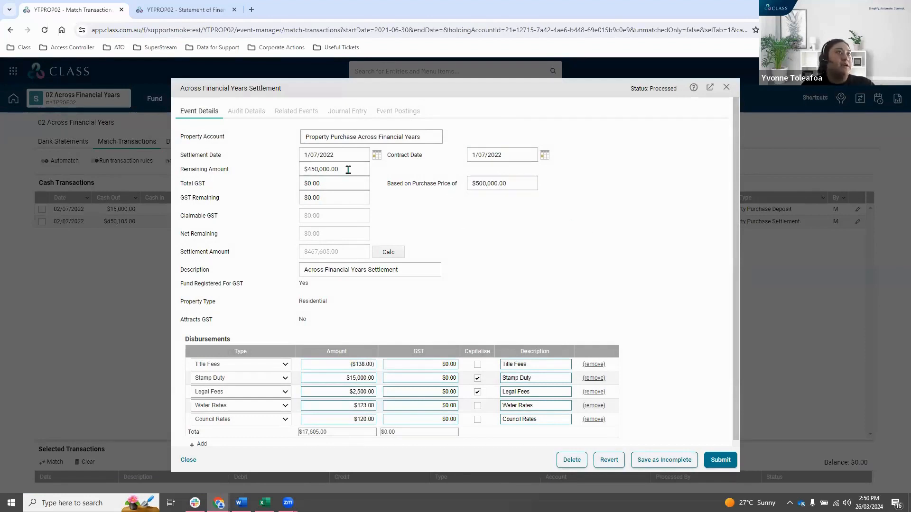
{"action": "left_click", "coordinate": [346, 156]}
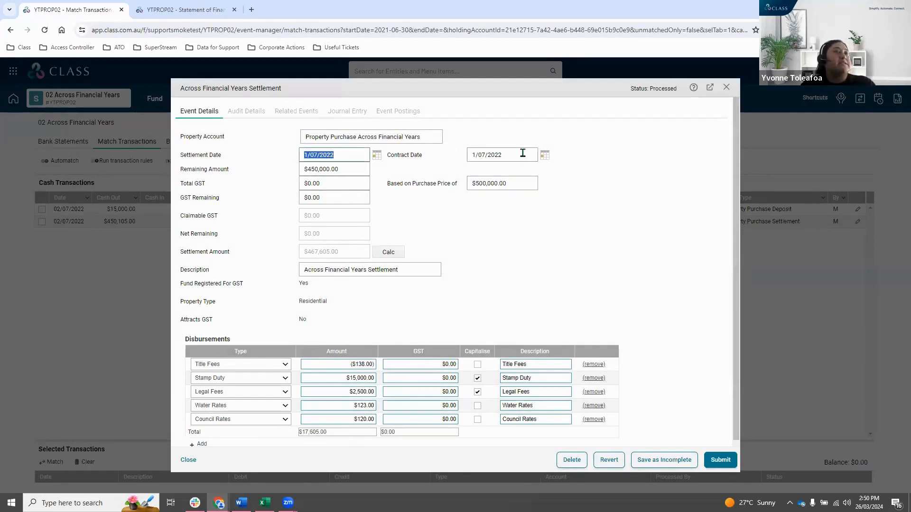
{"action": "left_click", "coordinate": [520, 155]}
{"action": "left_click", "coordinate": [628, 214]}
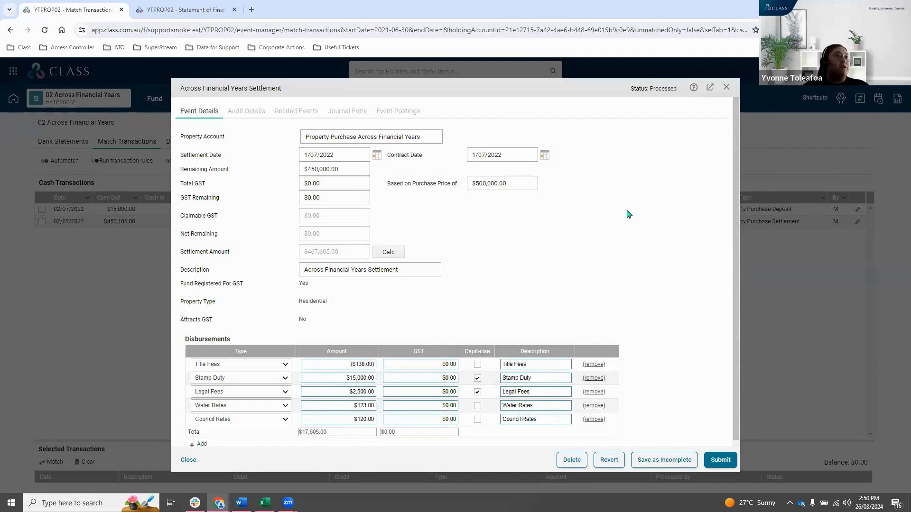
Review the capitalised stamp duty and legal fees among the settlement's disbursements and submit the event.
{"action": "scroll", "coordinate": [679, 239], "scroll_direction": "down", "scroll_amount": 1}
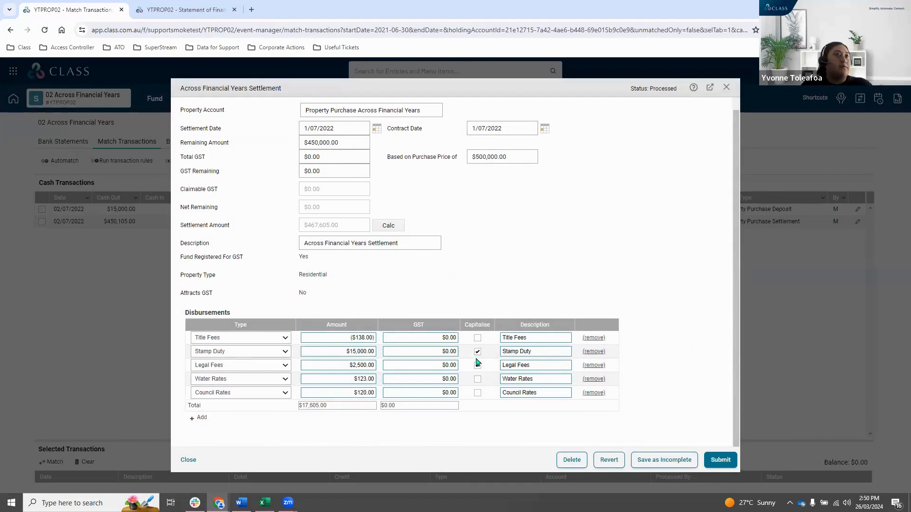
{"action": "scroll", "coordinate": [654, 356], "scroll_direction": "up", "scroll_amount": 1}
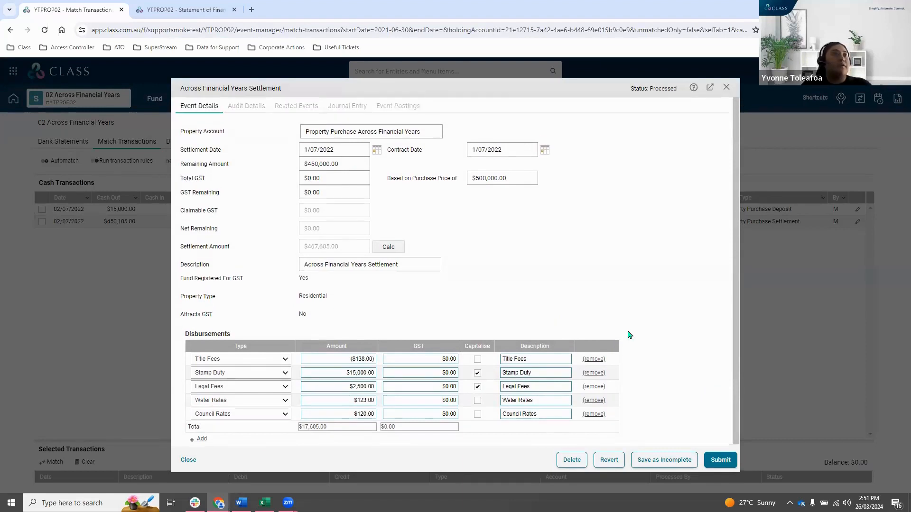
{"action": "scroll", "coordinate": [664, 306], "scroll_direction": "down", "scroll_amount": 1}
{"action": "left_click", "coordinate": [722, 459]}
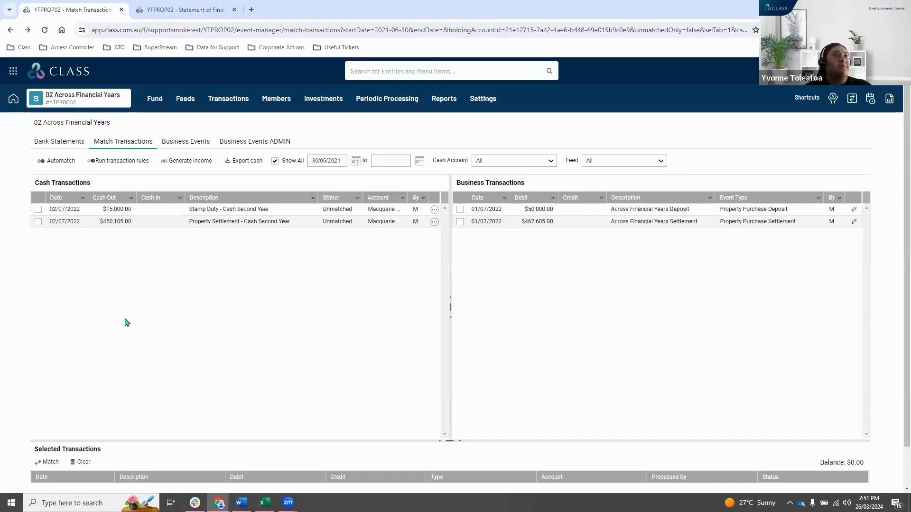
Open the fund's bank statements and show the Property Across FY CHA account.
{"action": "left_click", "coordinate": [235, 100]}
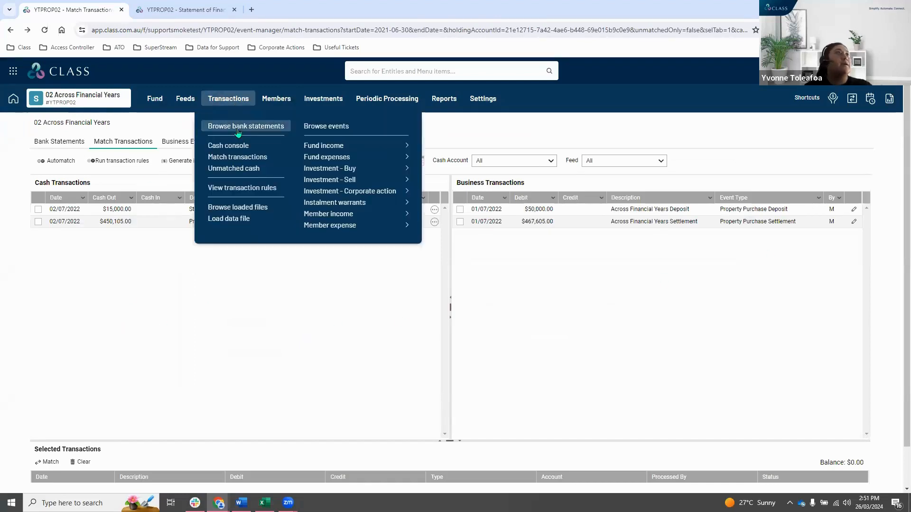
{"action": "left_click", "coordinate": [238, 129]}
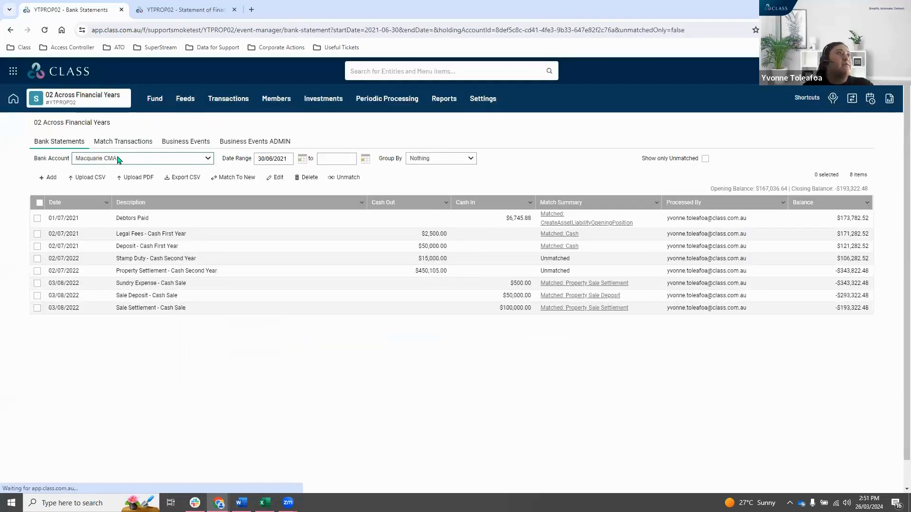
{"action": "left_click", "coordinate": [119, 160]}
{"action": "left_click", "coordinate": [120, 181]}
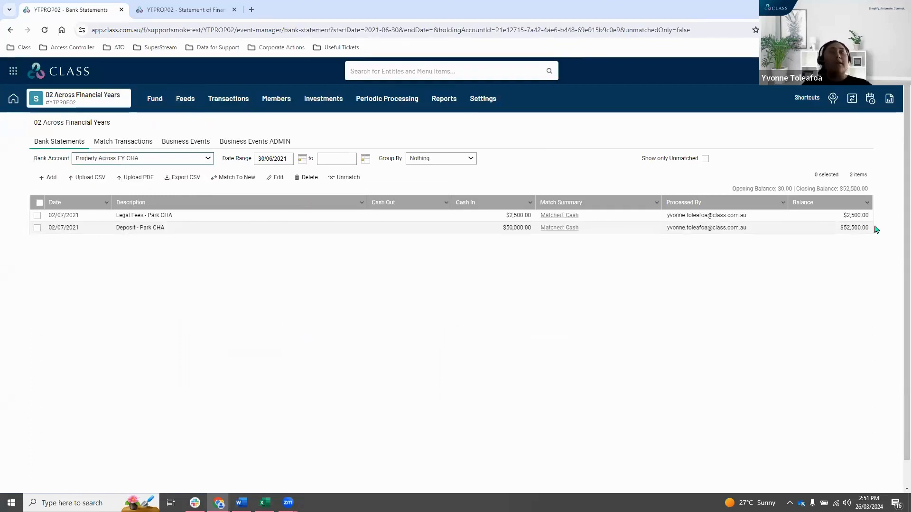
Add and save a Property Across FY CHA transaction dated 02/07/2022, described as Clear CHA, with cash out of 52500.
{"action": "left_click", "coordinate": [48, 177]}
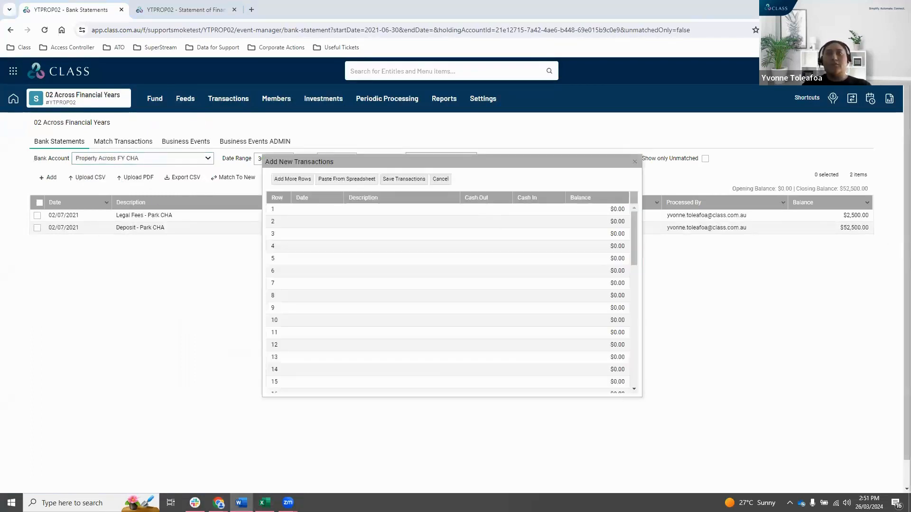
{"action": "left_click", "coordinate": [323, 211]}
{"action": "type", "text": "02/07/2022"}
{"action": "left_click", "coordinate": [380, 208]}
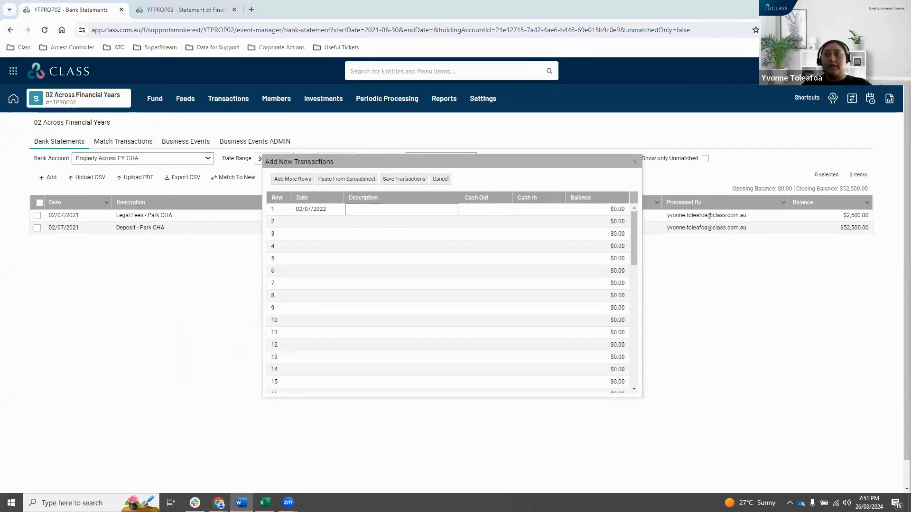
{"action": "left_click", "coordinate": [362, 209]}
{"action": "type", "text": "Clear C"}
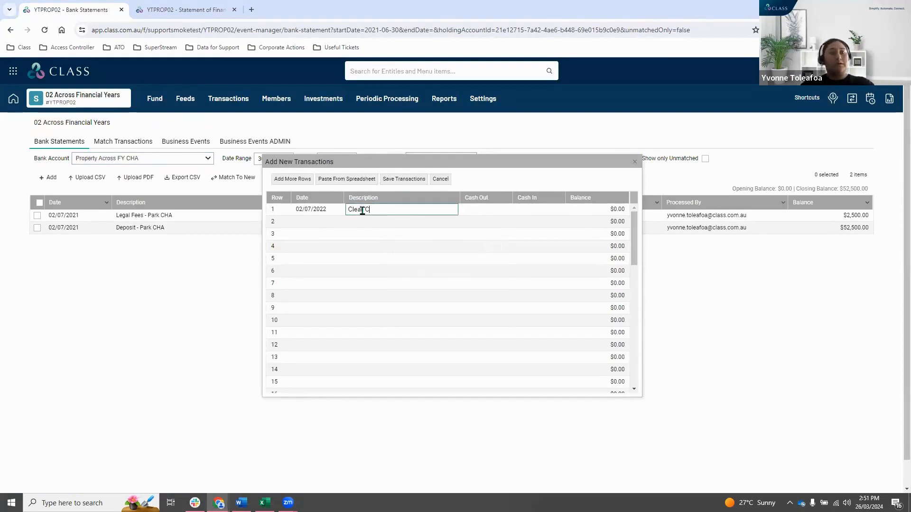
{"action": "type", "text": "HA"}
{"action": "left_click", "coordinate": [495, 209]}
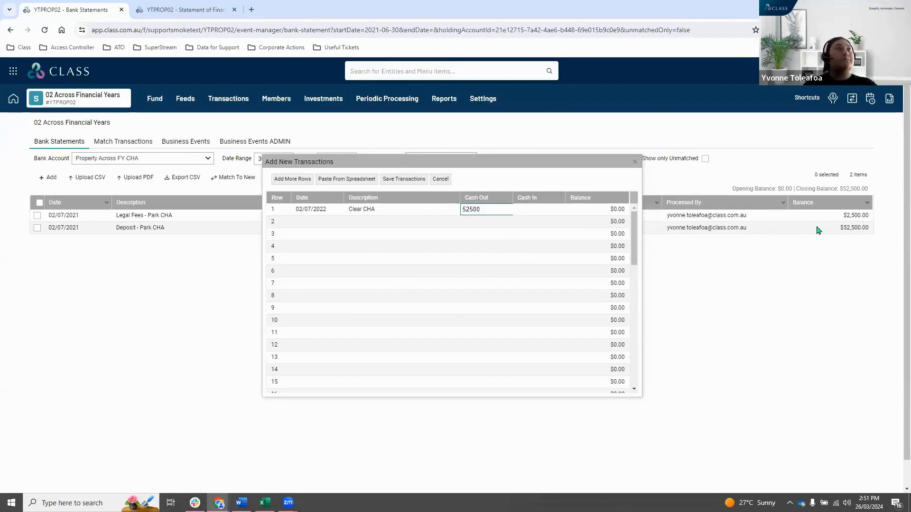
{"action": "left_click", "coordinate": [404, 179]}
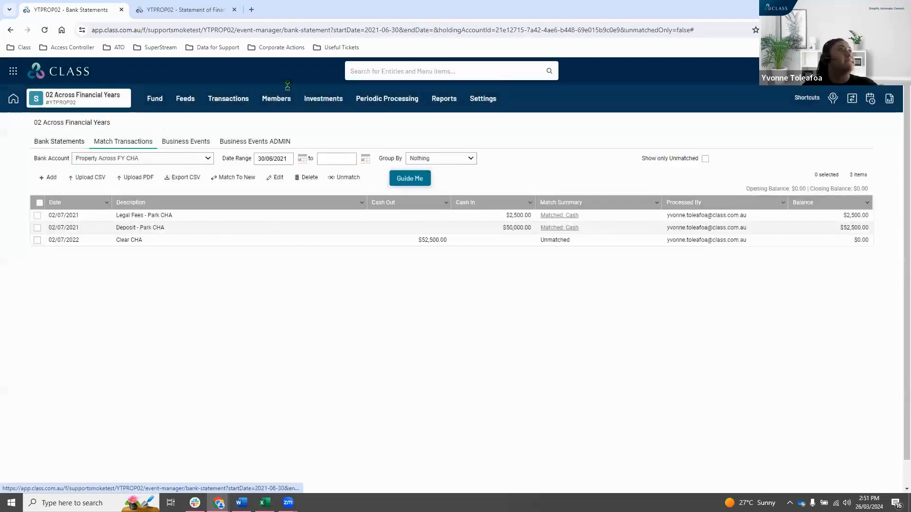
Match the Clear CHA cash transaction with the Across Financial Years Deposit business transaction.
{"action": "left_click", "coordinate": [138, 141]}
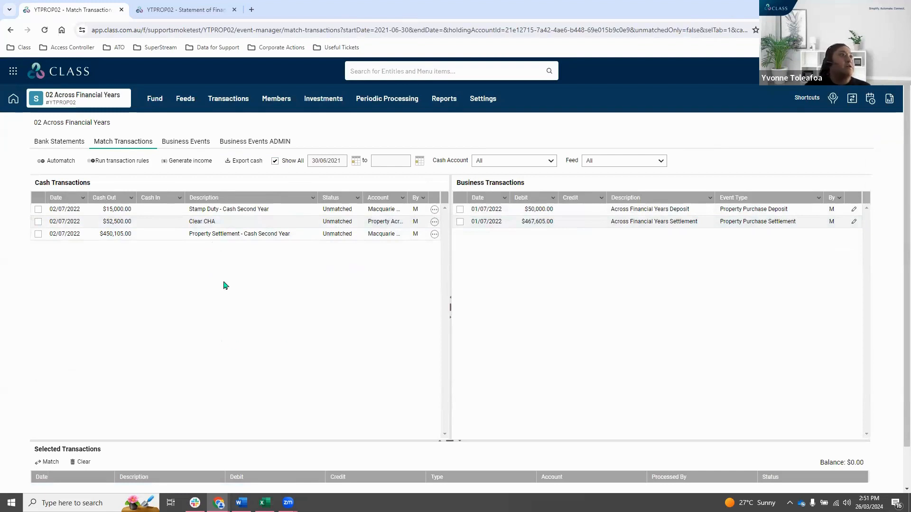
{"action": "left_click", "coordinate": [205, 224]}
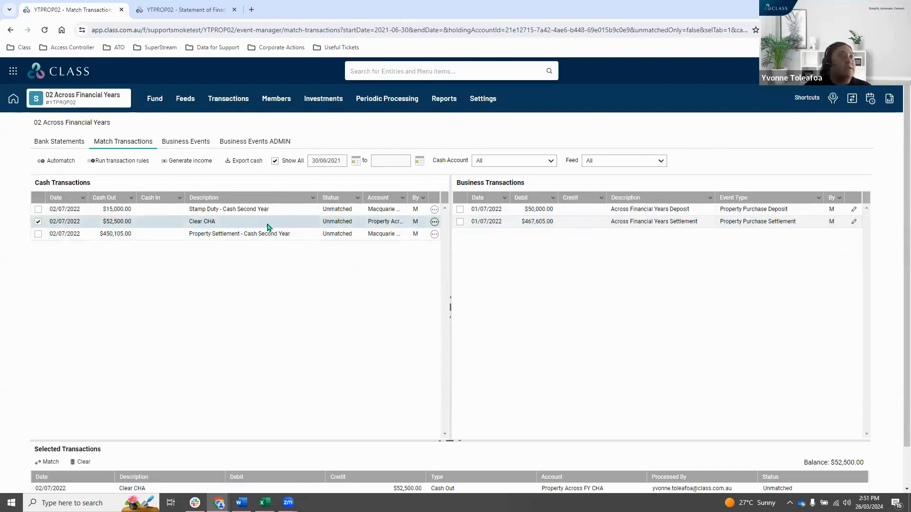
{"action": "left_click", "coordinate": [460, 209]}
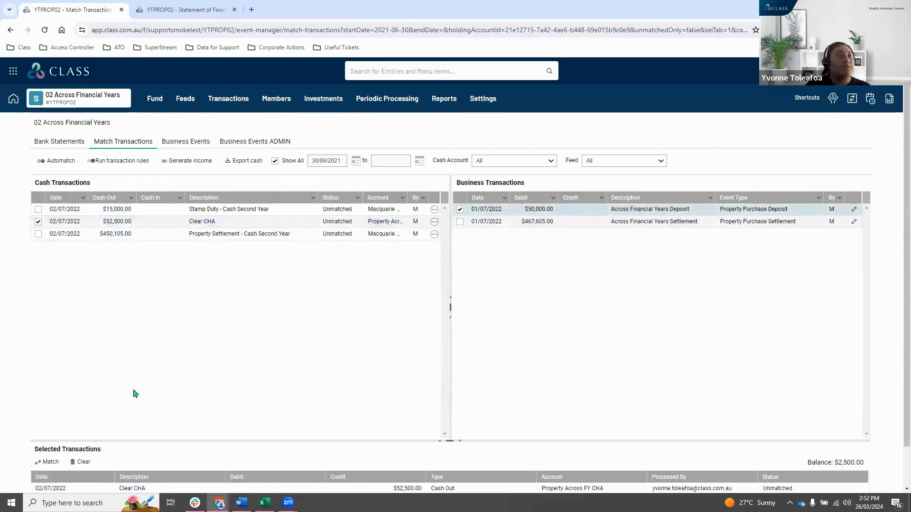
{"action": "left_click", "coordinate": [50, 462]}
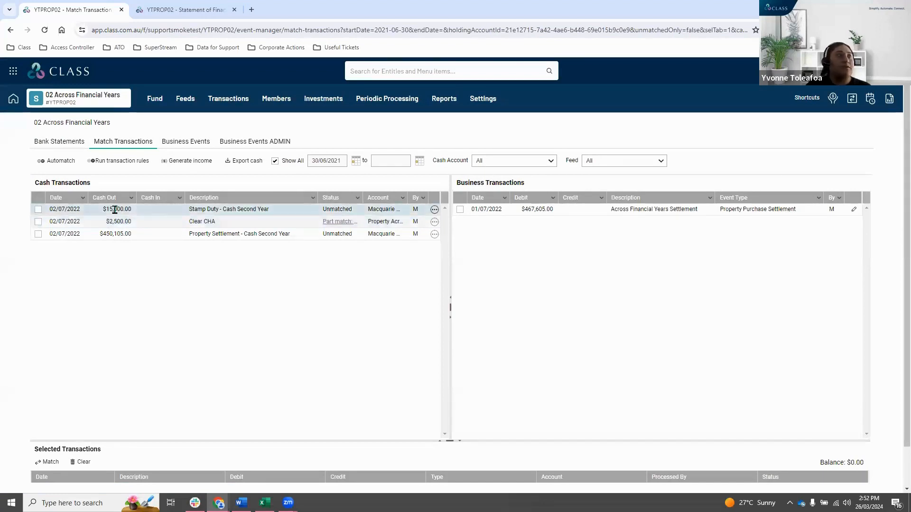
Match the Stamp Duty, remaining Clear CHA and Property Settlement cash transactions with the Across Financial Years Settlement.
{"action": "left_click", "coordinate": [115, 209]}
{"action": "left_click", "coordinate": [114, 221]}
{"action": "left_click", "coordinate": [115, 234]}
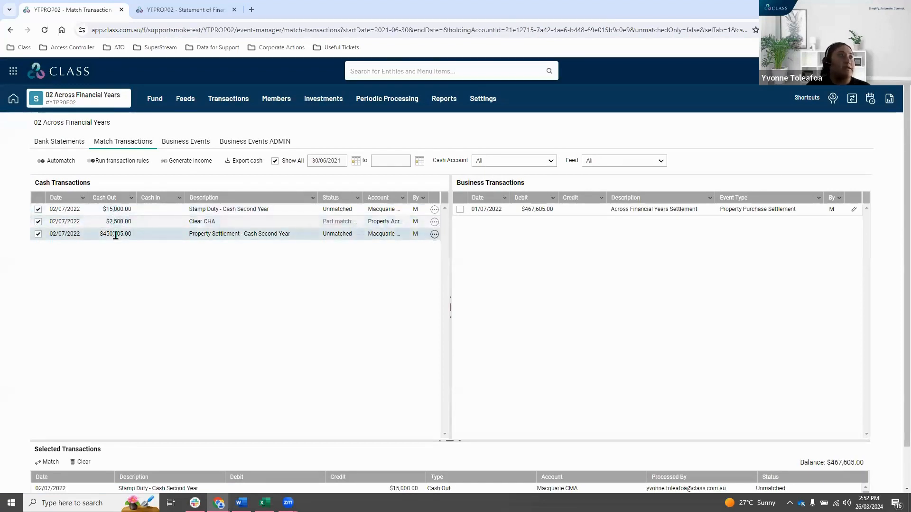
{"action": "left_click", "coordinate": [540, 211]}
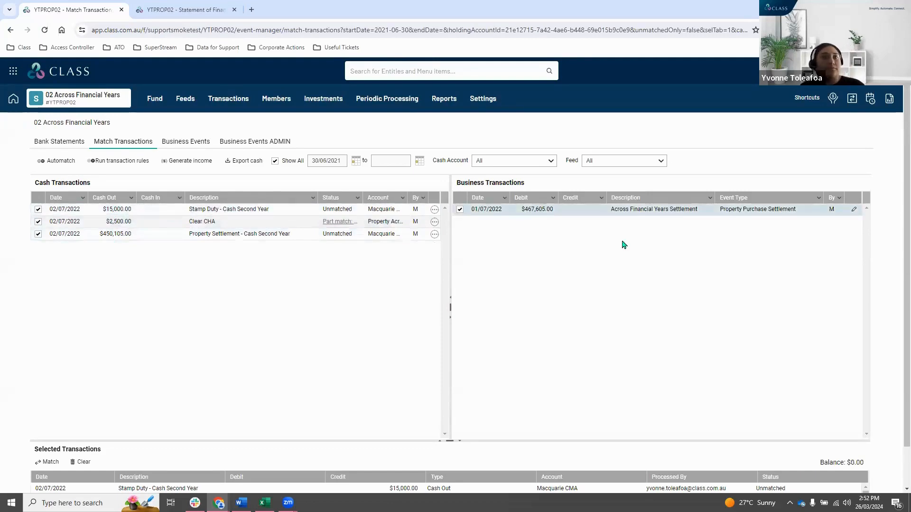
{"action": "left_click", "coordinate": [47, 462]}
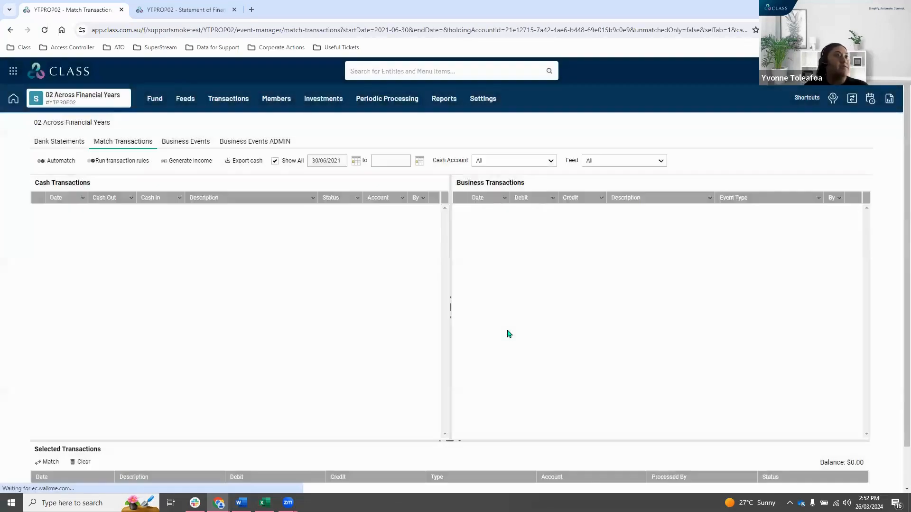
Show the Statement of Financial Position for 01/07/2022 to 30/06/2023 without comparatives and check the Property Purchase Across Financial Years line.
{"action": "left_click", "coordinate": [445, 99]}
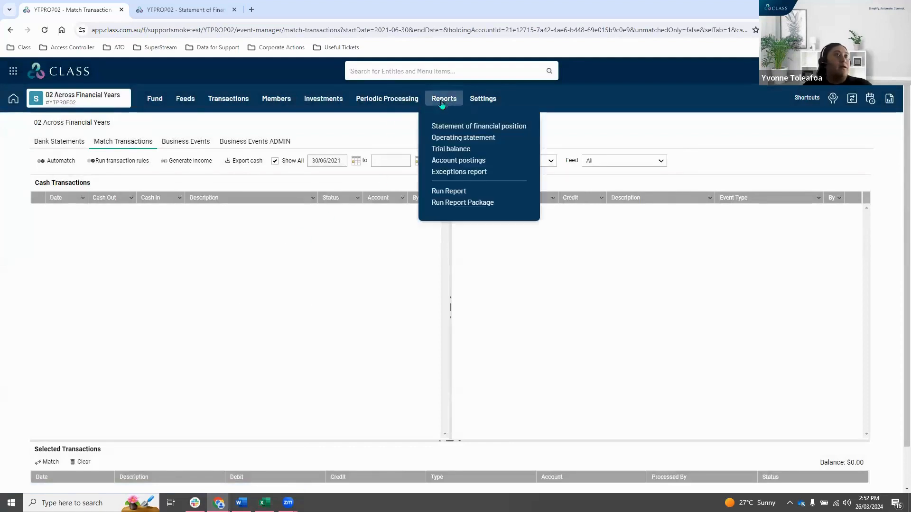
{"action": "left_click", "coordinate": [453, 125]}
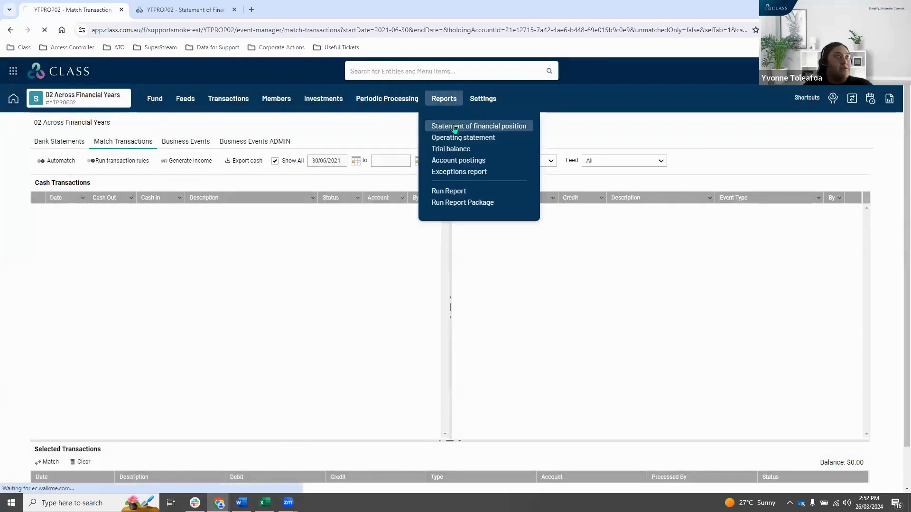
{"action": "left_click", "coordinate": [234, 10]}
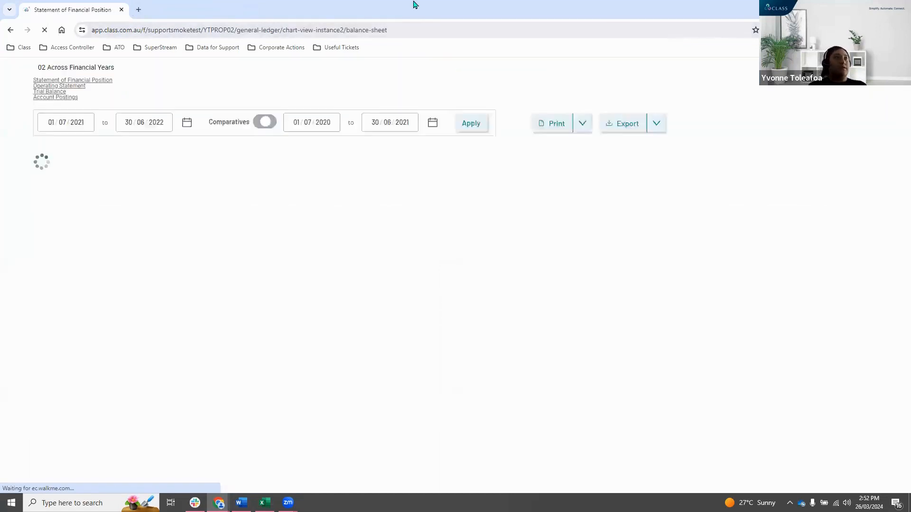
{"action": "left_click", "coordinate": [177, 171]}
{"action": "left_click", "coordinate": [224, 221]}
{"action": "left_click", "coordinate": [260, 171]}
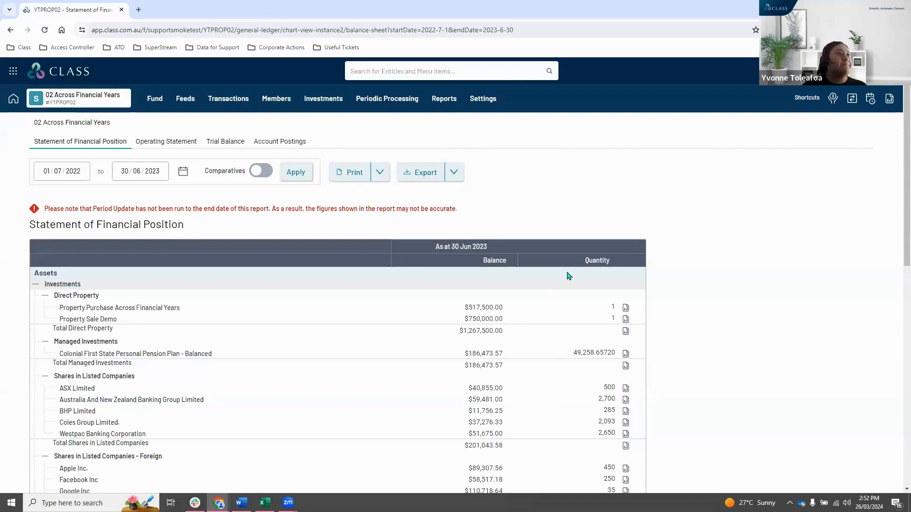
{"action": "scroll", "coordinate": [100, 303], "scroll_direction": "down", "scroll_amount": 1}
{"action": "left_click_drag", "start_coordinate": [62, 261], "coordinate": [397, 261]}
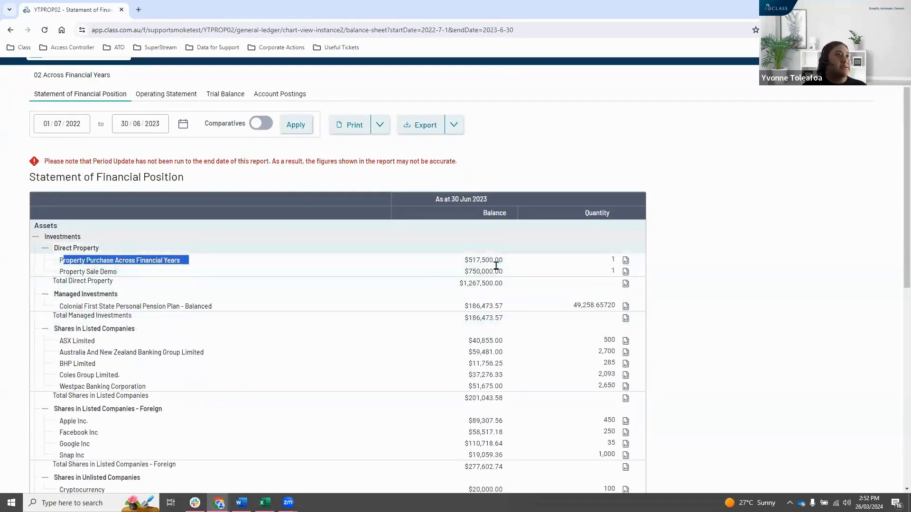
Search the Statement of Financial Position for sundry and check the cash and business transaction lists for unmatched entries.
{"action": "left_click", "coordinate": [815, 207]}
{"action": "key", "text": "ctrl+f"}
{"action": "type", "text": "sundry"}
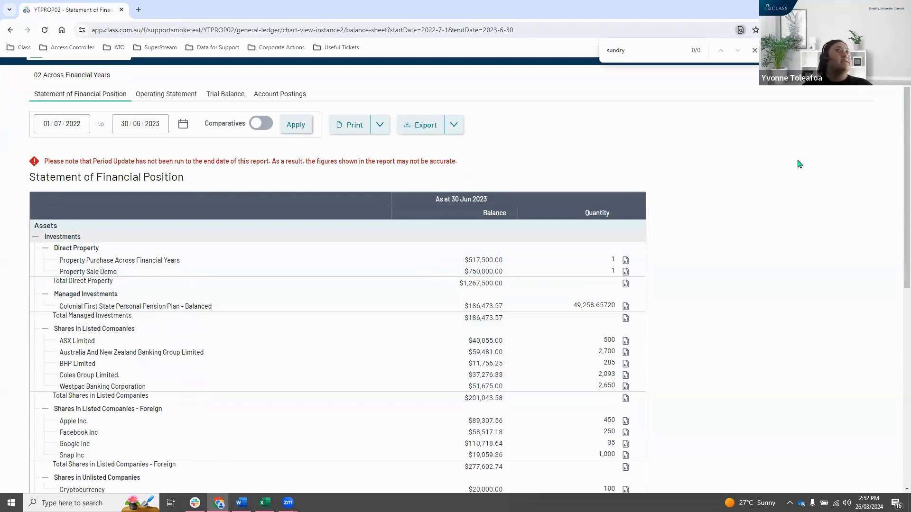
{"action": "double_click", "coordinate": [604, 50]}
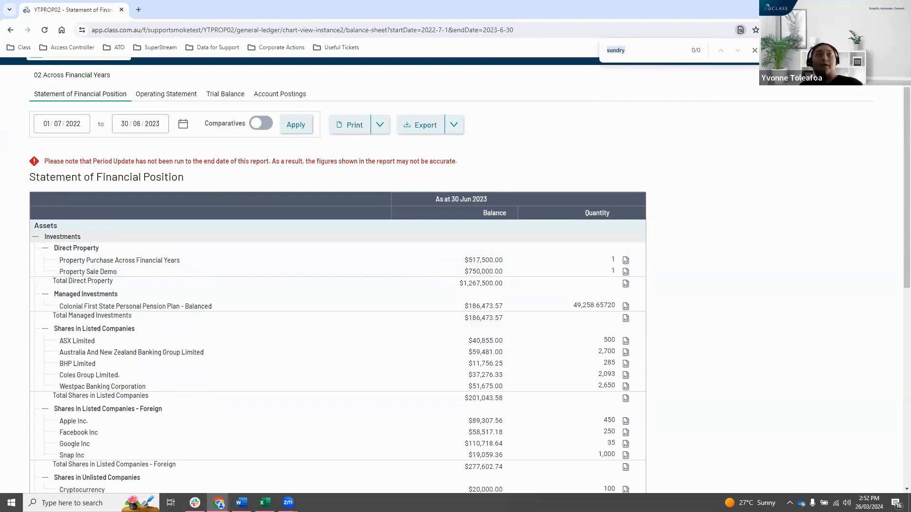
{"action": "left_click", "coordinate": [754, 50]}
{"action": "scroll", "coordinate": [280, 144], "scroll_direction": "up", "scroll_amount": 2}
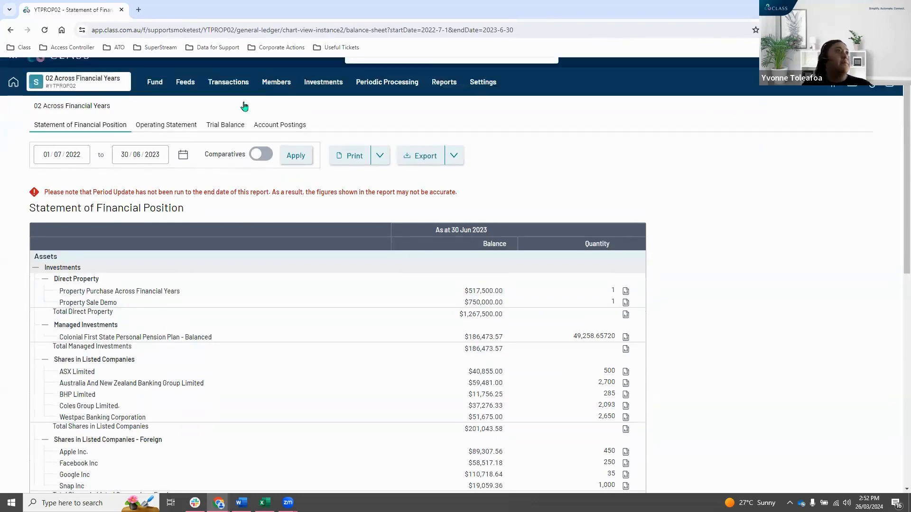
{"action": "left_click", "coordinate": [228, 98]}
{"action": "left_click", "coordinate": [247, 156]}
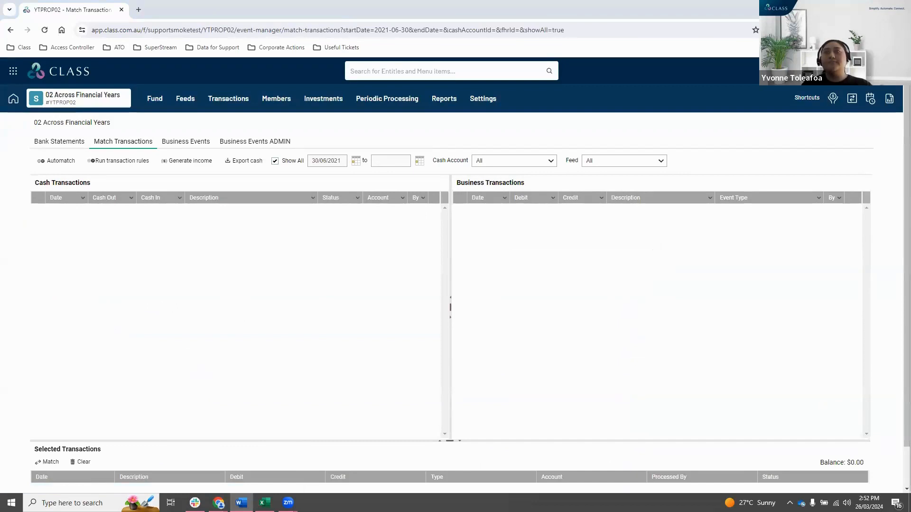
Open the Depreciation Worksheet of Property Purchase Across Financial Years for financial year 2022-23.
{"action": "left_click", "coordinate": [323, 99]}
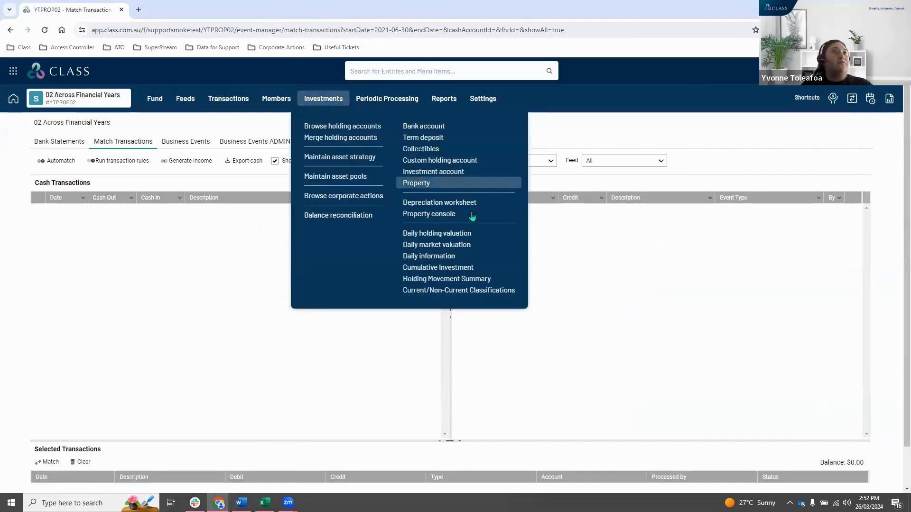
{"action": "left_click", "coordinate": [470, 209]}
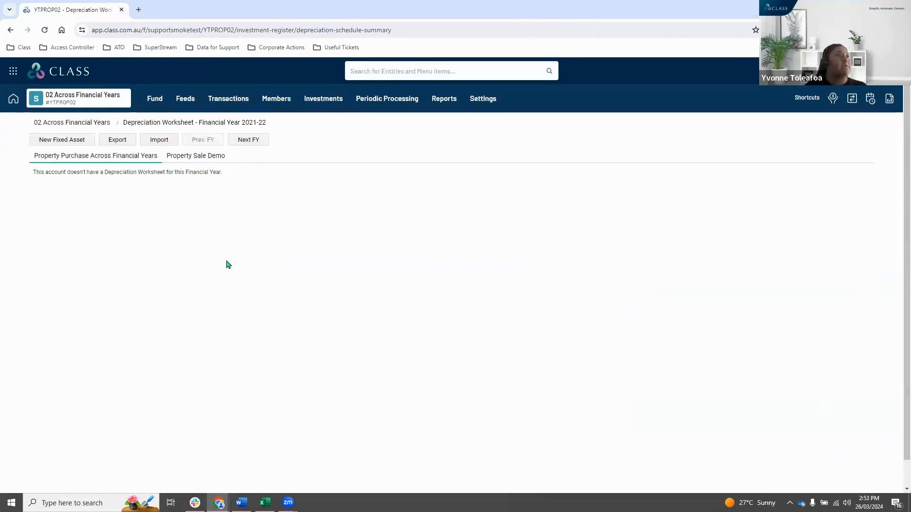
{"action": "left_click", "coordinate": [247, 140]}
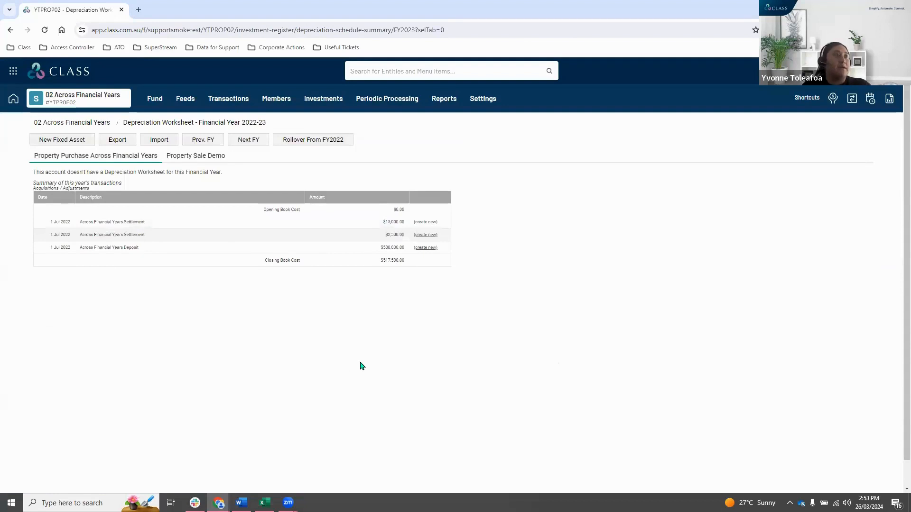
Create and save a fixed asset from the Across Financial Years Deposit with purchase date 1/07/2021 and depreciation type Not Applicable (N/A).
{"action": "left_click", "coordinate": [424, 248]}
{"action": "left_click", "coordinate": [547, 189]}
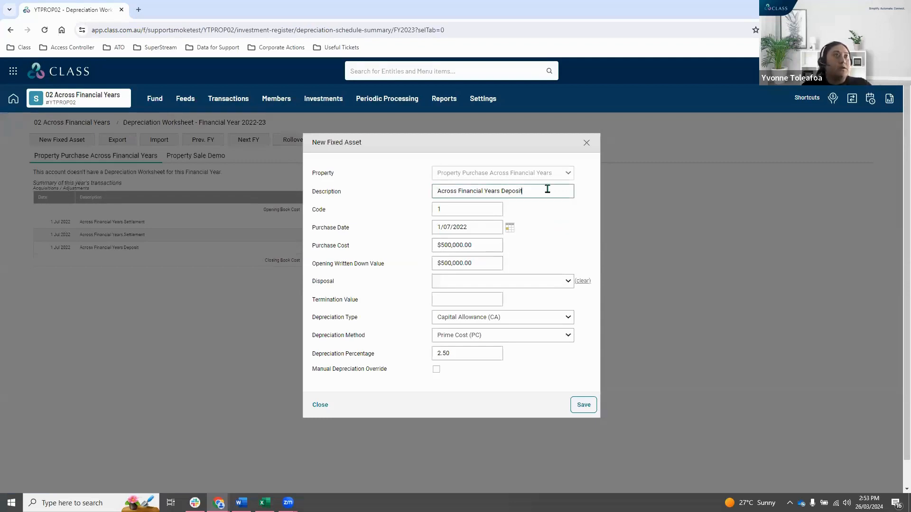
{"action": "left_click_drag", "start_coordinate": [513, 142], "coordinate": [455, 184]}
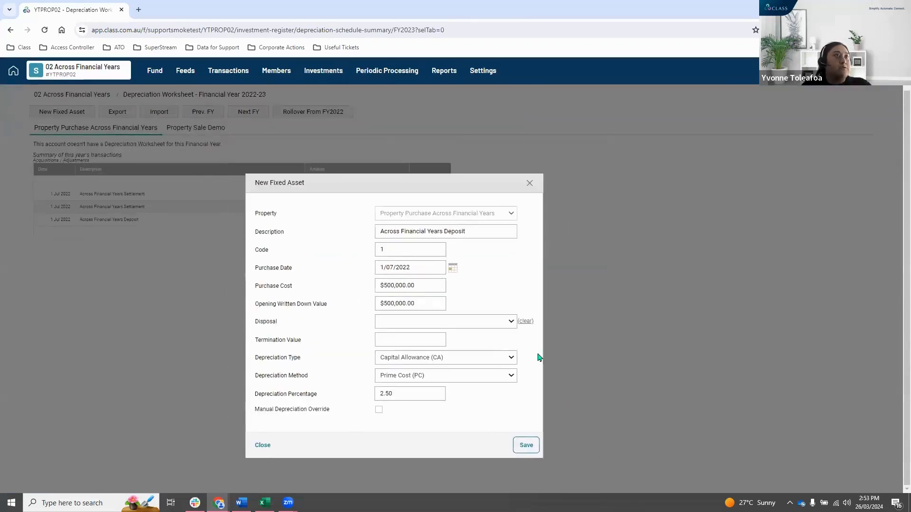
{"action": "left_click", "coordinate": [434, 268]}
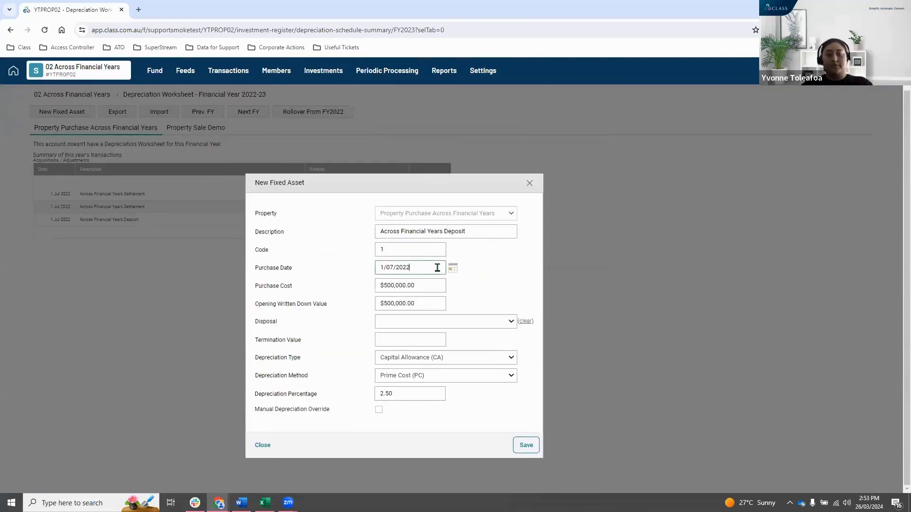
{"action": "type", "text": "1"}
{"action": "left_click", "coordinate": [490, 291]}
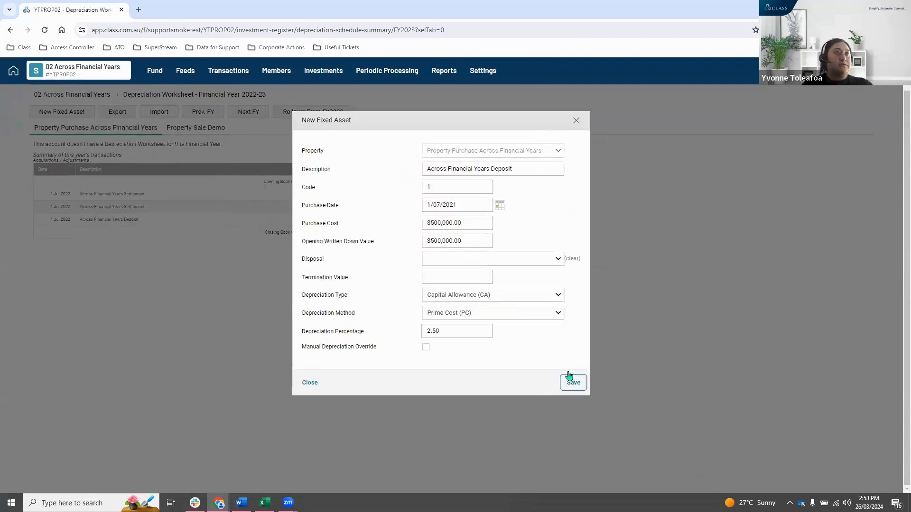
{"action": "left_click", "coordinate": [532, 298]}
{"action": "left_click", "coordinate": [505, 320]}
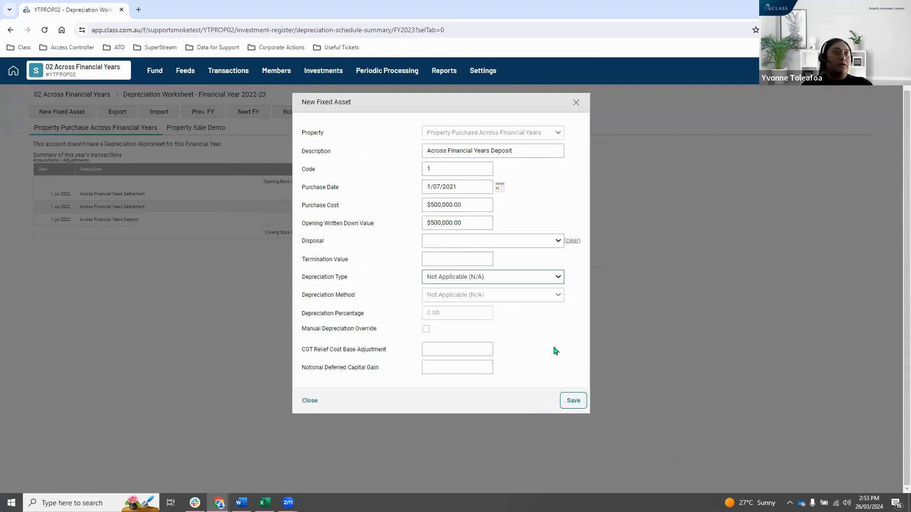
{"action": "left_click", "coordinate": [573, 401]}
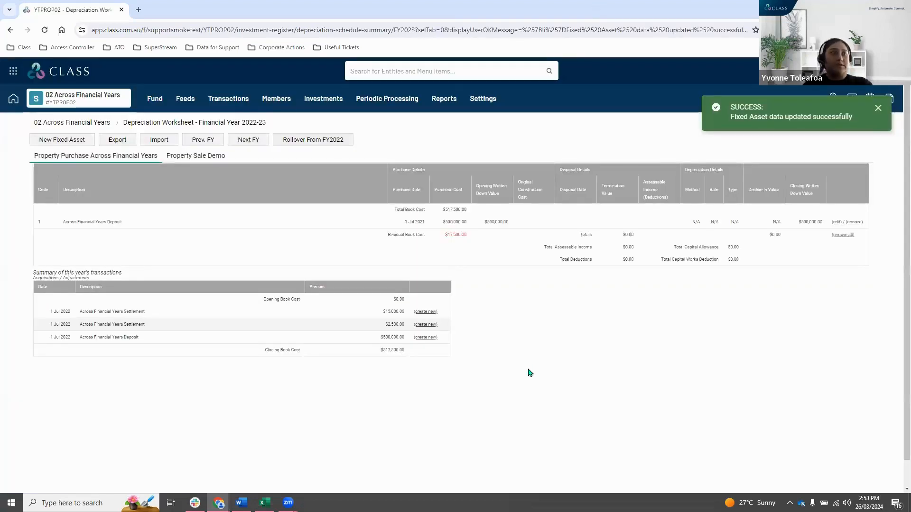
Create and save a fixed asset from the $15,000.00 Across Financial Years Settlement with purchase date 1/07/2021.
{"action": "left_click", "coordinate": [425, 312]}
{"action": "left_click", "coordinate": [482, 226]}
{"action": "key", "text": "BackSpace"}
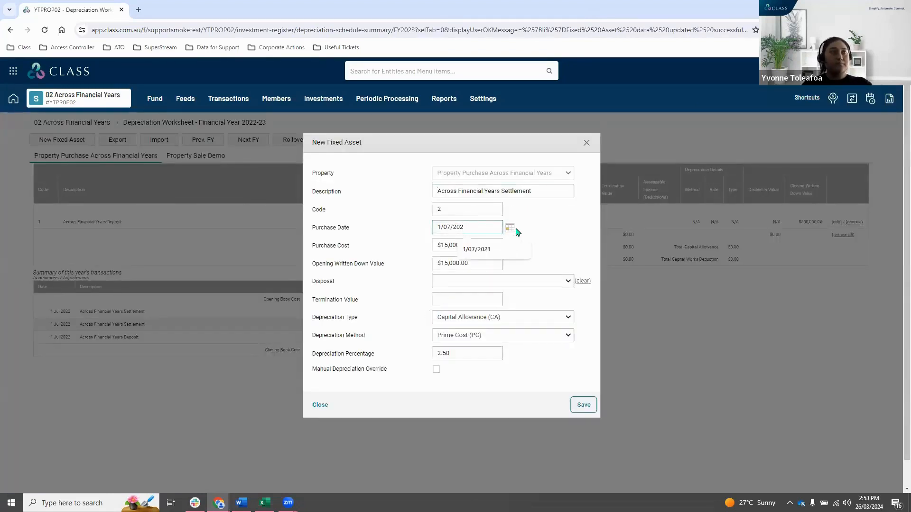
{"action": "type", "text": "1"}
{"action": "left_click", "coordinate": [583, 404]}
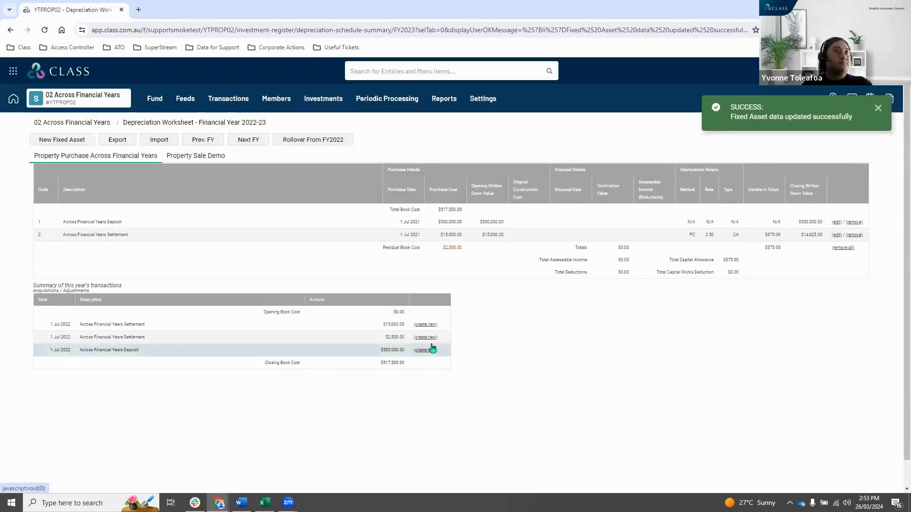
Create and save a fixed asset from the $2,500.00 Across Financial Years Settlement with purchase date 1/07/2021.
{"action": "left_click", "coordinate": [433, 337]}
{"action": "left_click", "coordinate": [479, 226]}
{"action": "key", "text": "BackSpace"}
{"action": "type", "text": "1"}
{"action": "left_click", "coordinate": [534, 249]}
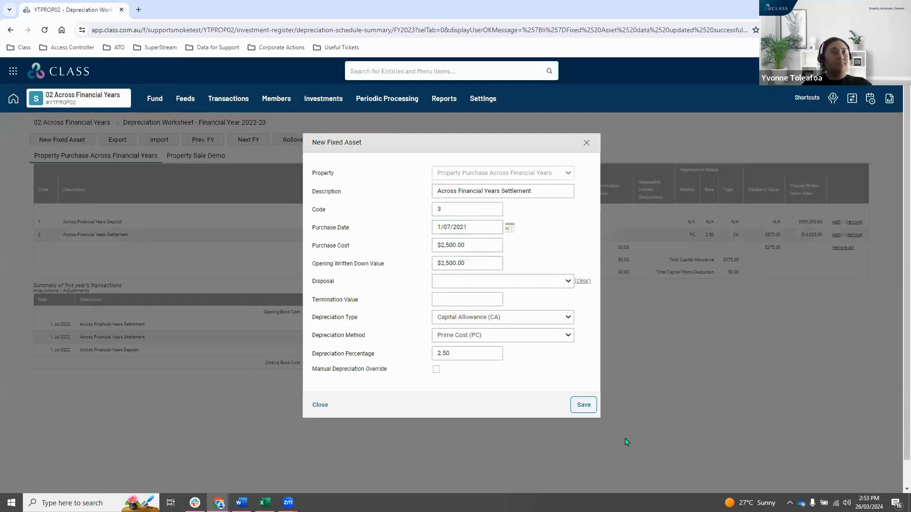
{"action": "left_click", "coordinate": [584, 405]}
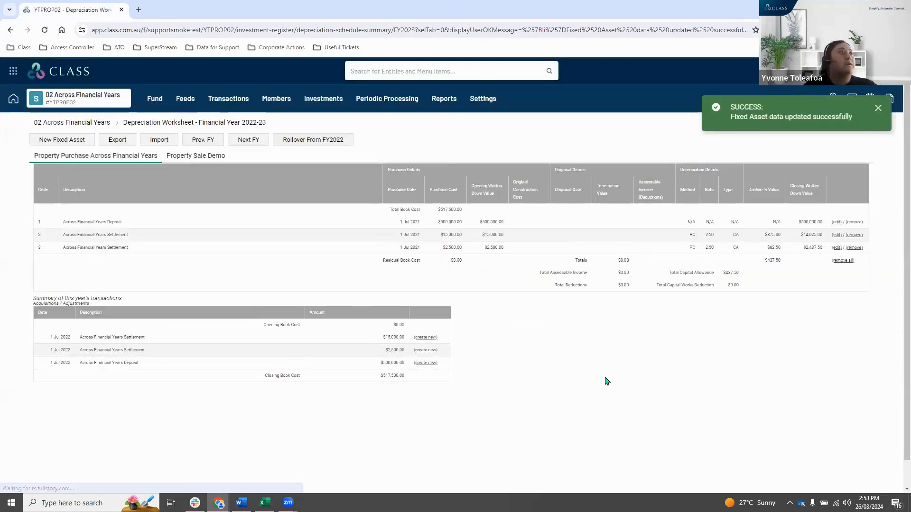
Browse the fund's holding accounts to check the Property Across FY CHA and Property Purchase Across Financial Years balances.
{"action": "left_click", "coordinate": [316, 105]}
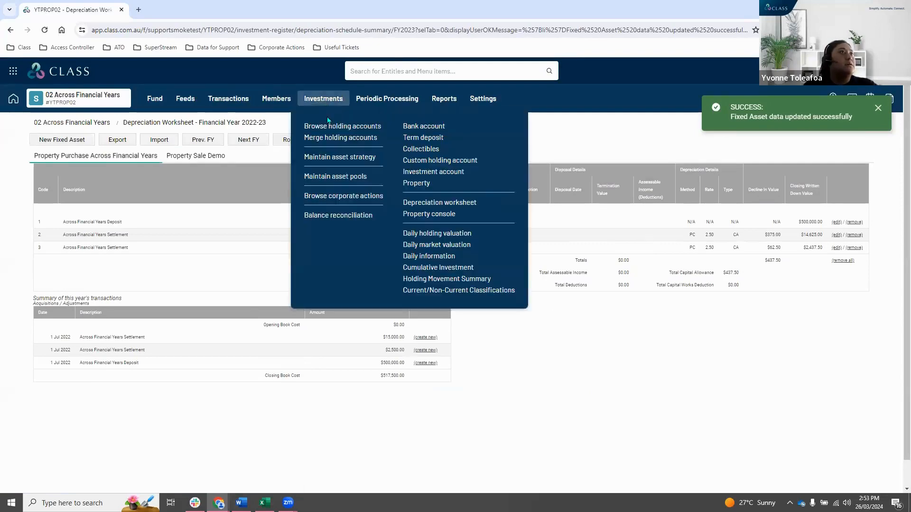
{"action": "left_click", "coordinate": [339, 126]}
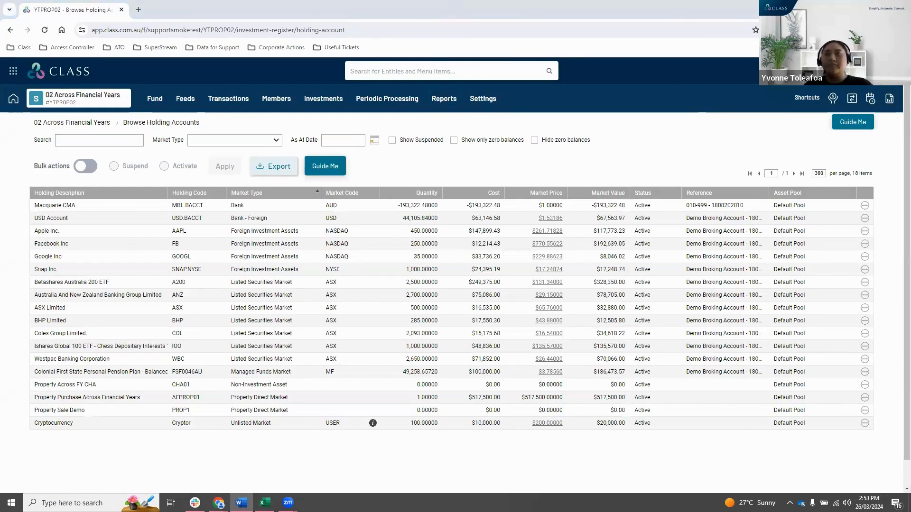
{"action": "key", "text": "alt+Tab"}
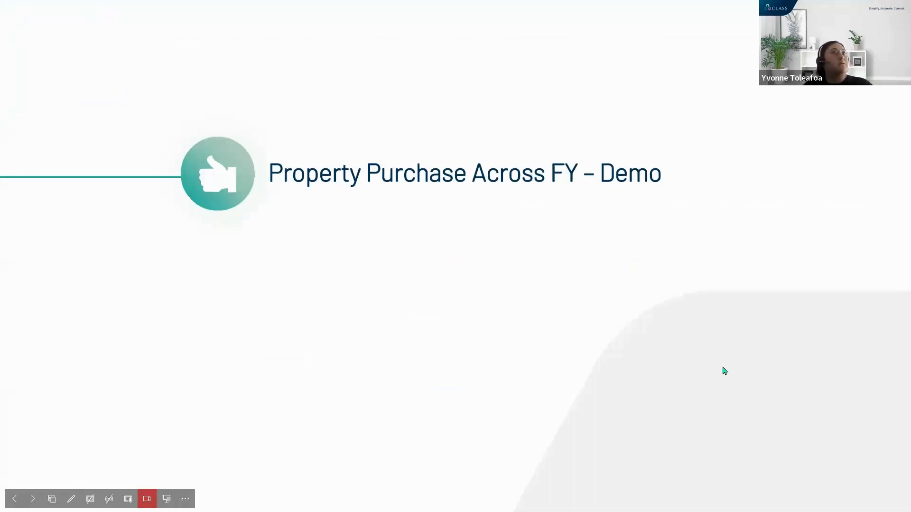
{"action": "left_click", "coordinate": [728, 236]}
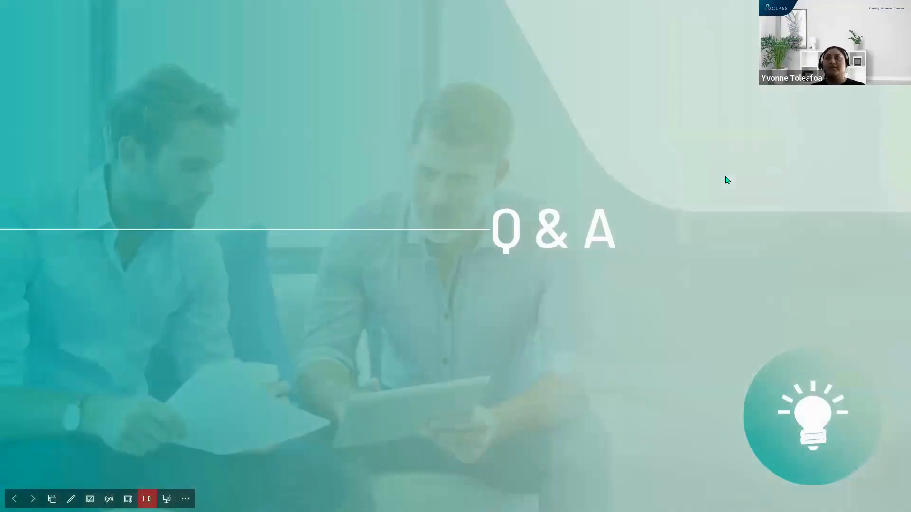